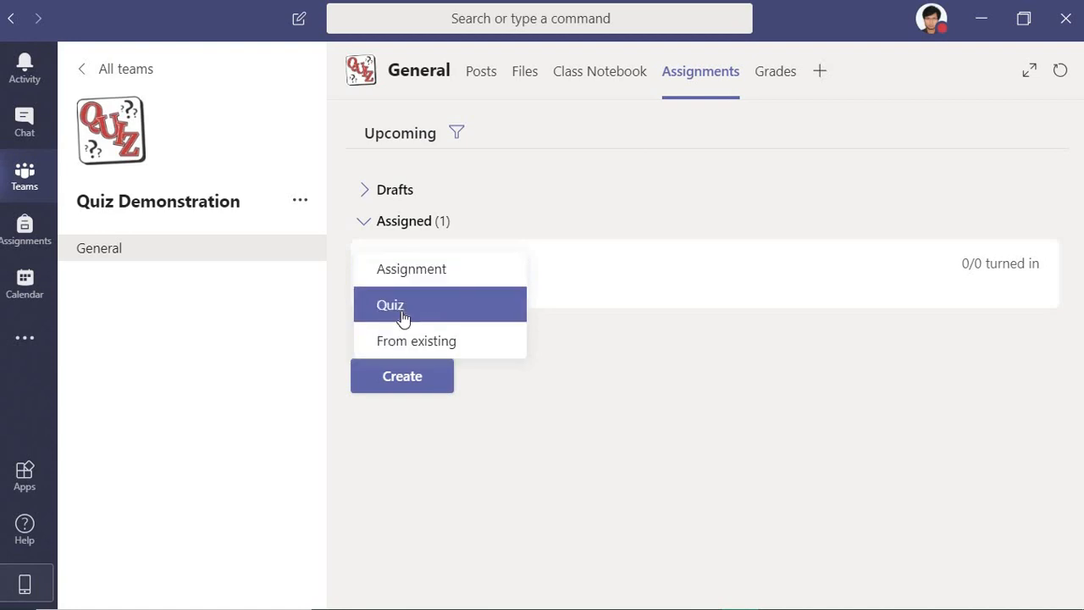
# Start a quiz assignment in the Quiz Demonstration team and create a new blank quiz in Microsoft Forms
pyautogui.click(403, 316)
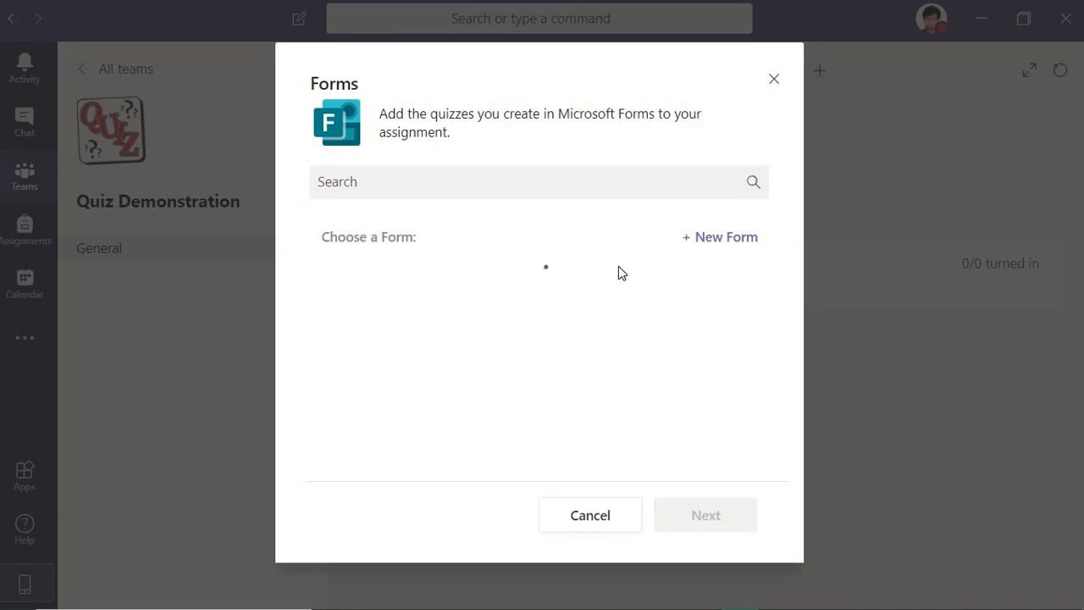
pyautogui.click(707, 249)
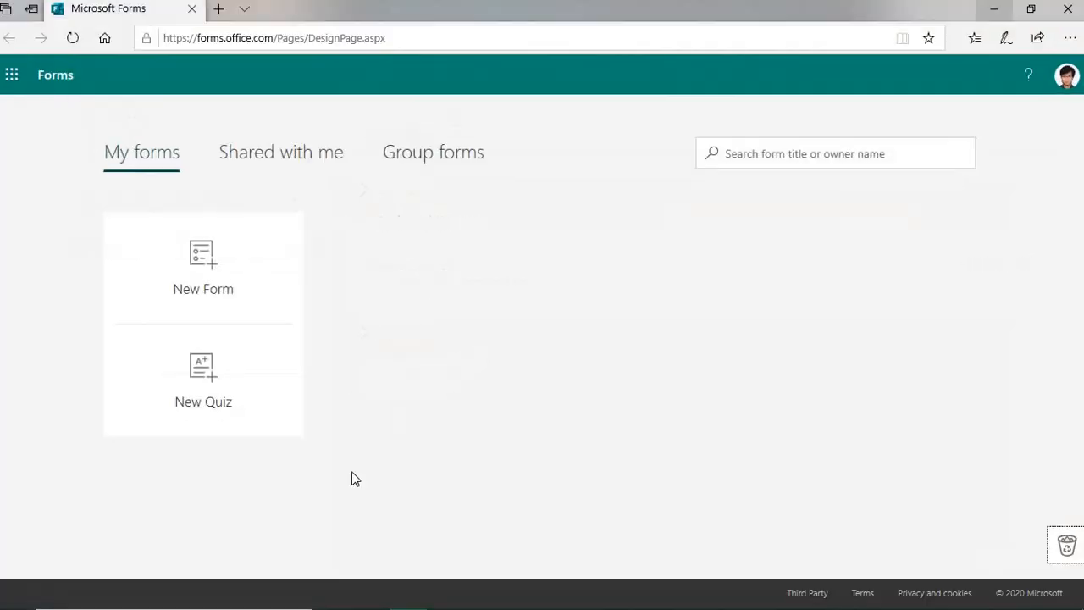
pyautogui.click(215, 266)
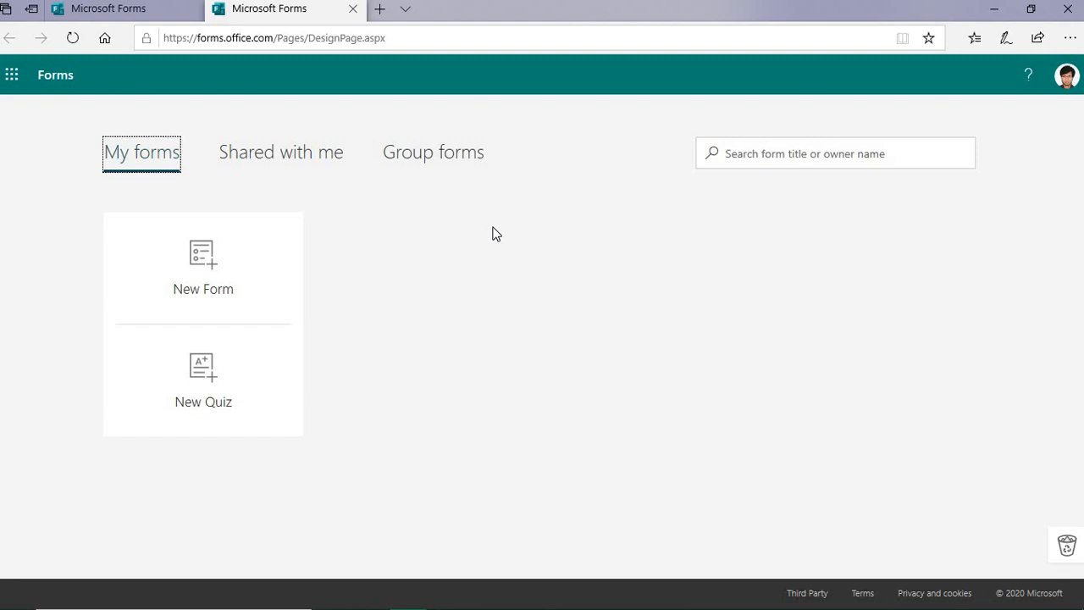
pyautogui.click(203, 405)
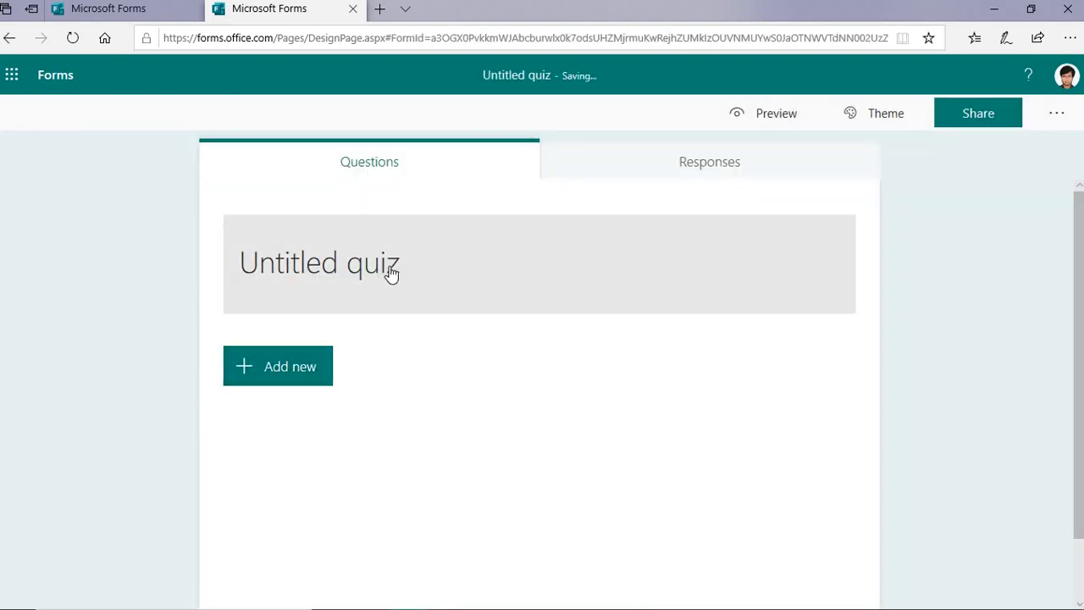
# Title the new quiz "Demo Quiz 01"
pyautogui.click(392, 271)
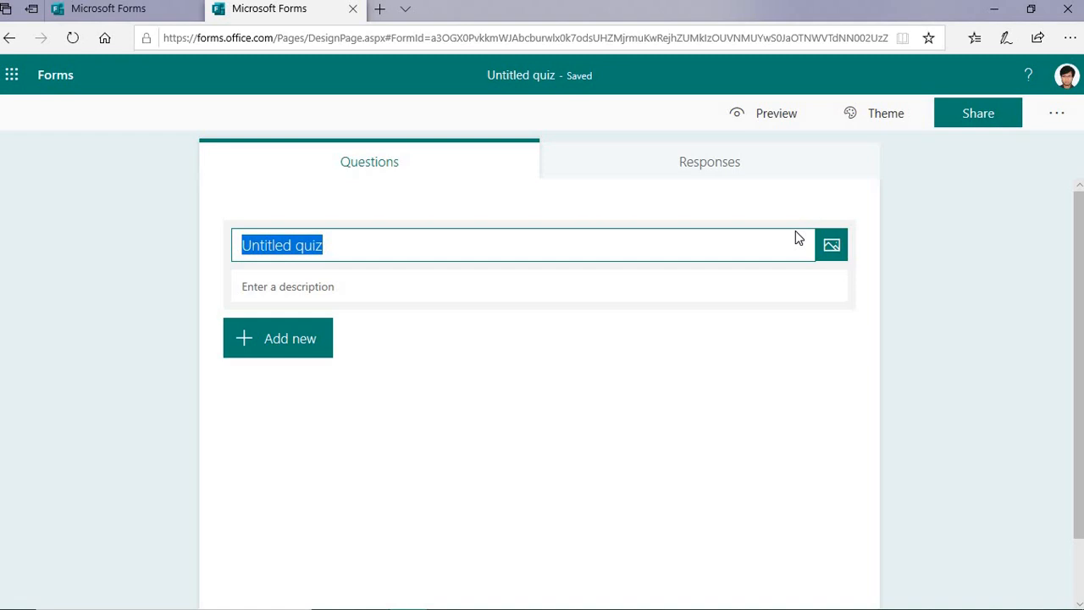
pyautogui.write('Demo')
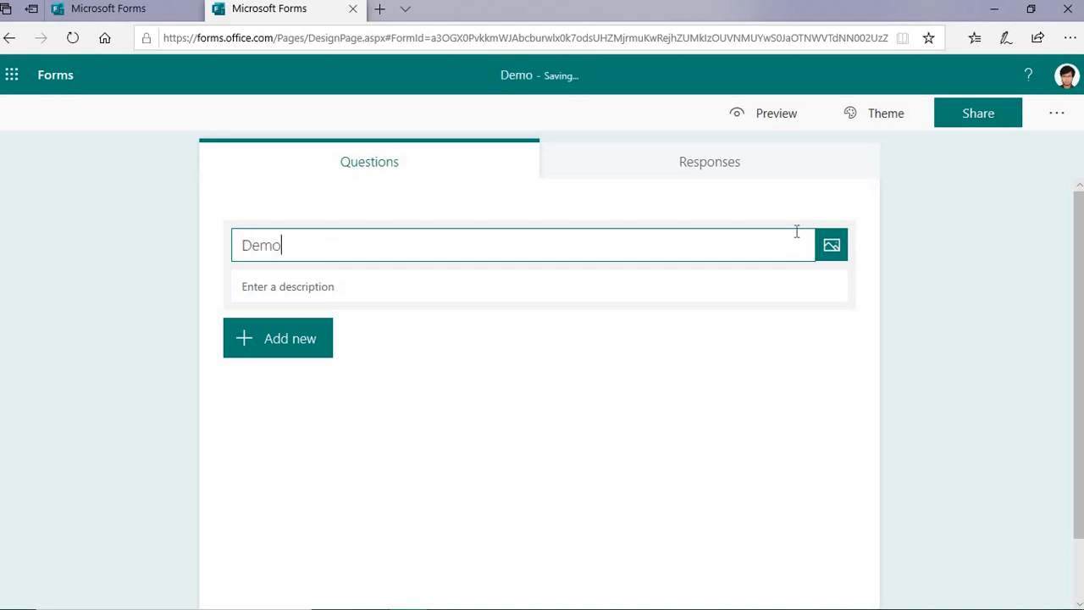
pyautogui.write(' Quiz 01')
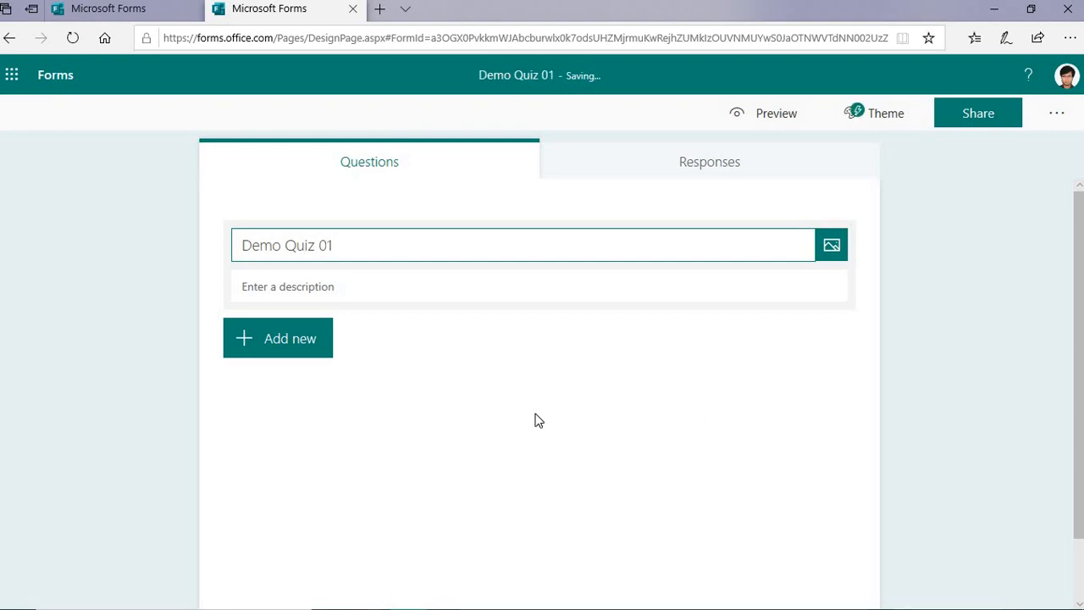
# Add a Choice question to the quiz with the text "What is the dimension of the following matrix?"
pyautogui.click(263, 353)
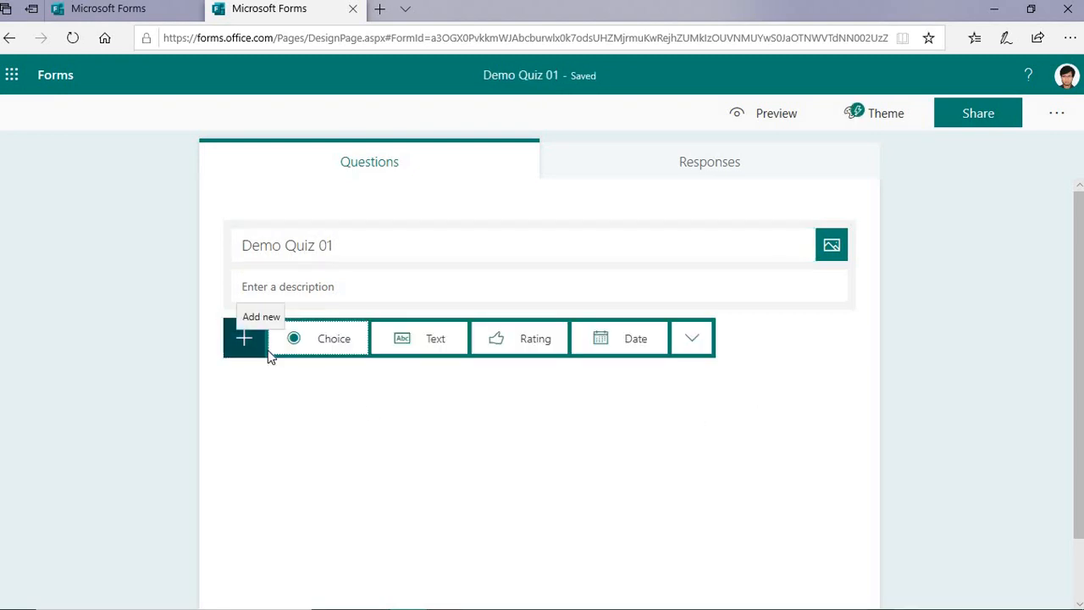
pyautogui.click(327, 354)
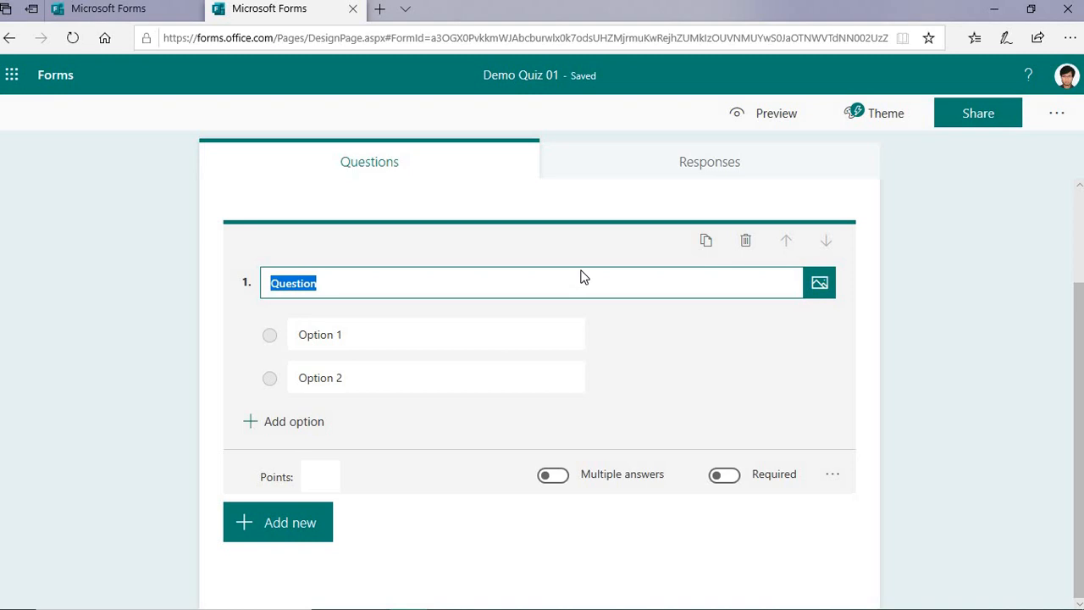
pyautogui.write('W')
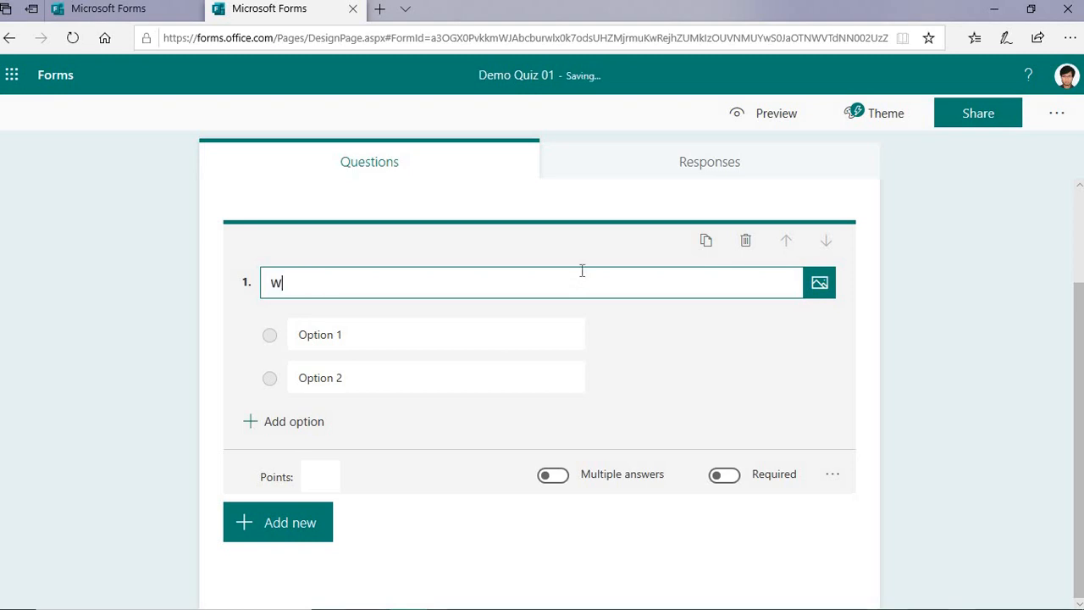
pyautogui.write('hat is the dimension of the ')
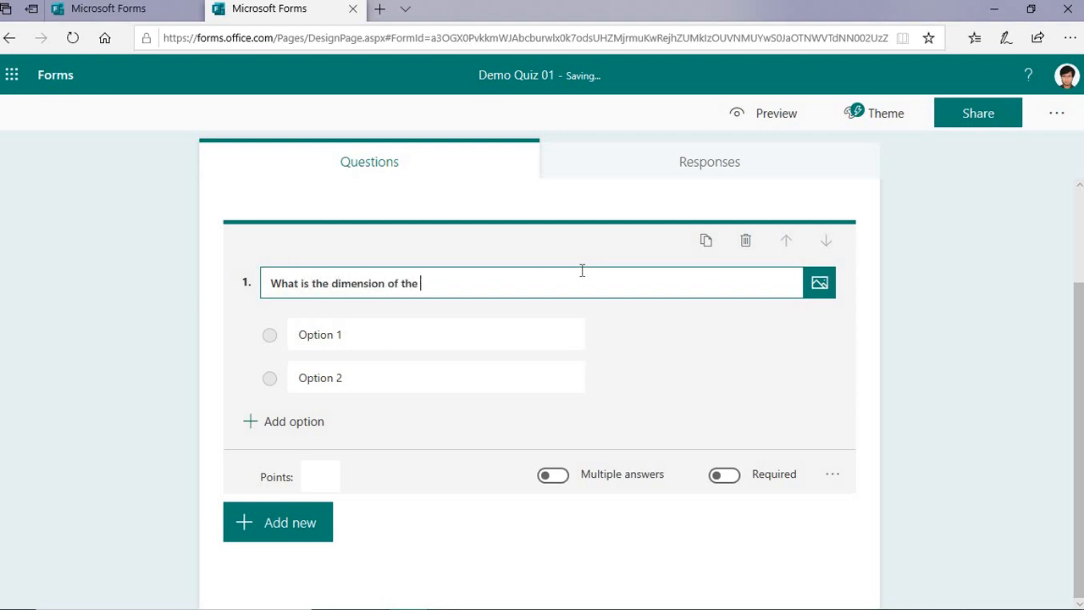
pyautogui.write('following matrix')
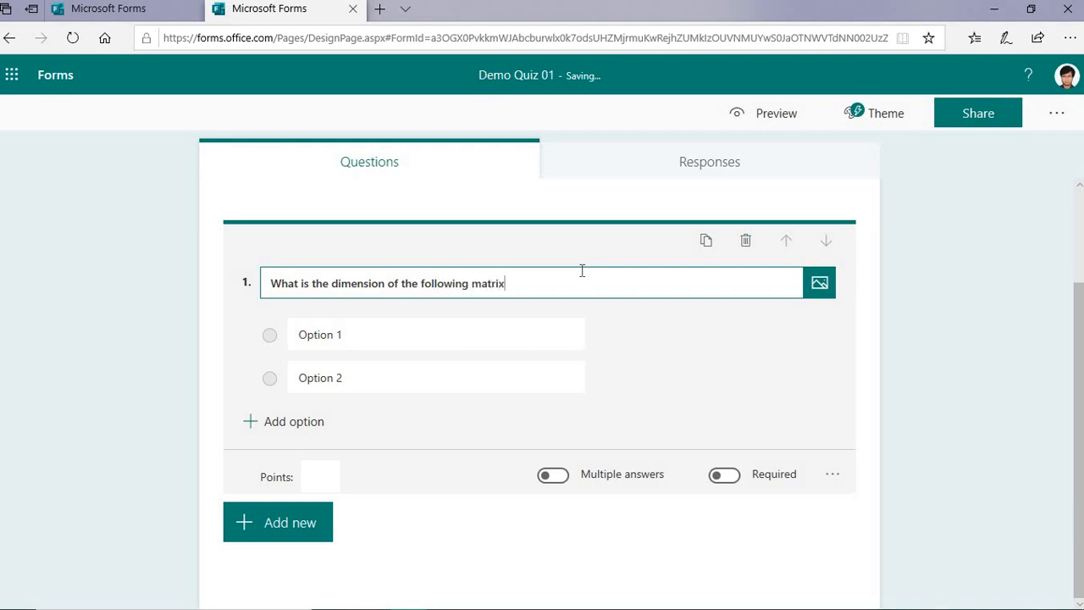
pyautogui.write('>')
pyautogui.press('BackSpace')
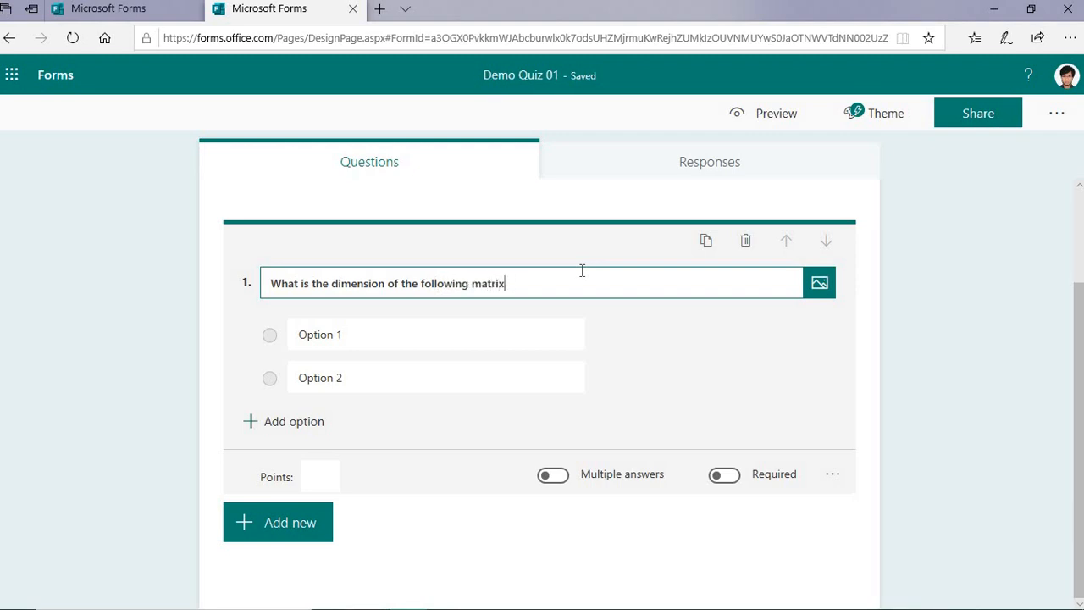
pyautogui.write('?')
# Enable Math for the matrix question and switch its equation field to a text subtitle
pyautogui.click(833, 476)
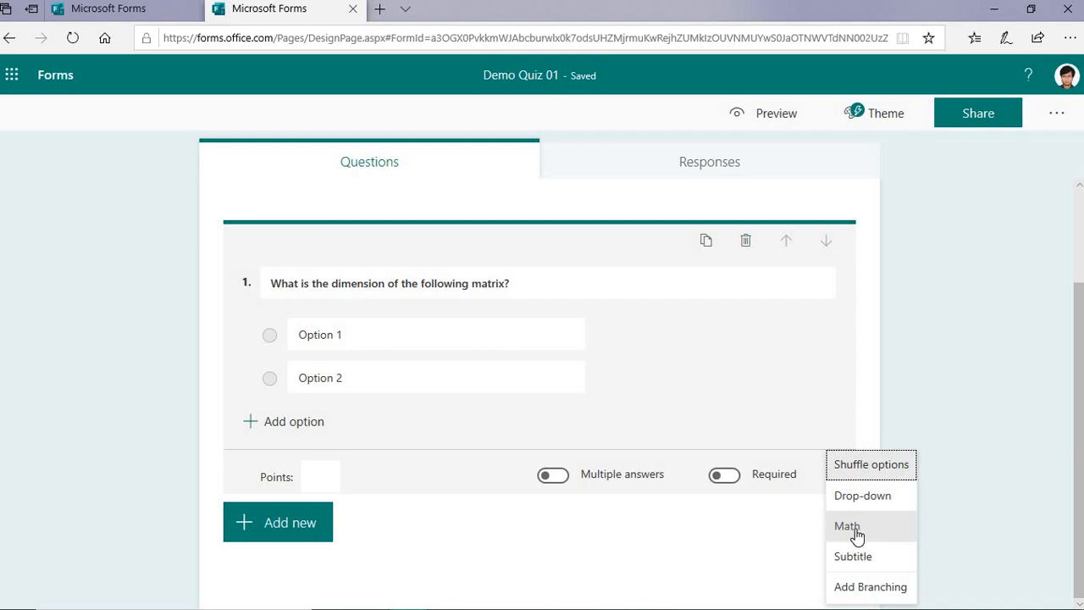
pyautogui.click(847, 526)
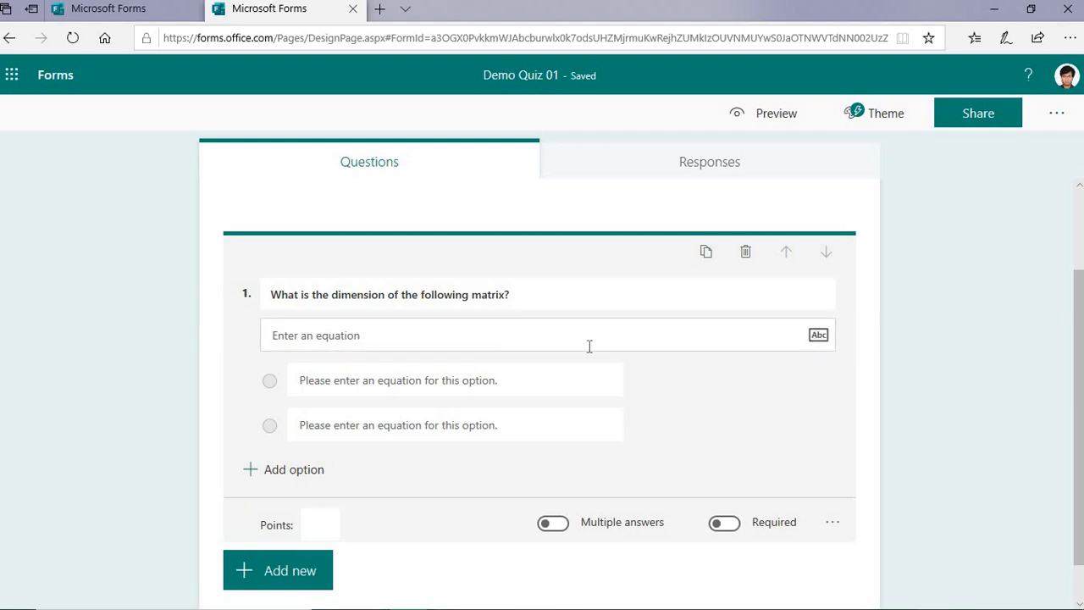
pyautogui.click(819, 334)
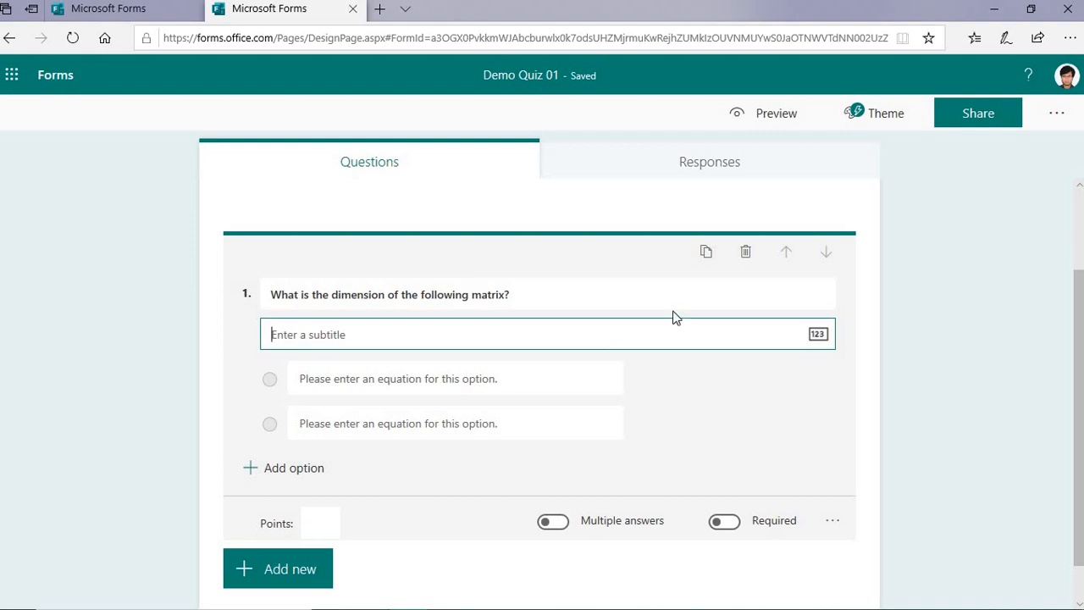
# Switch to the "equation" document in Word, maximize its window and review the sample equations
pyautogui.moveTo(756, 607)
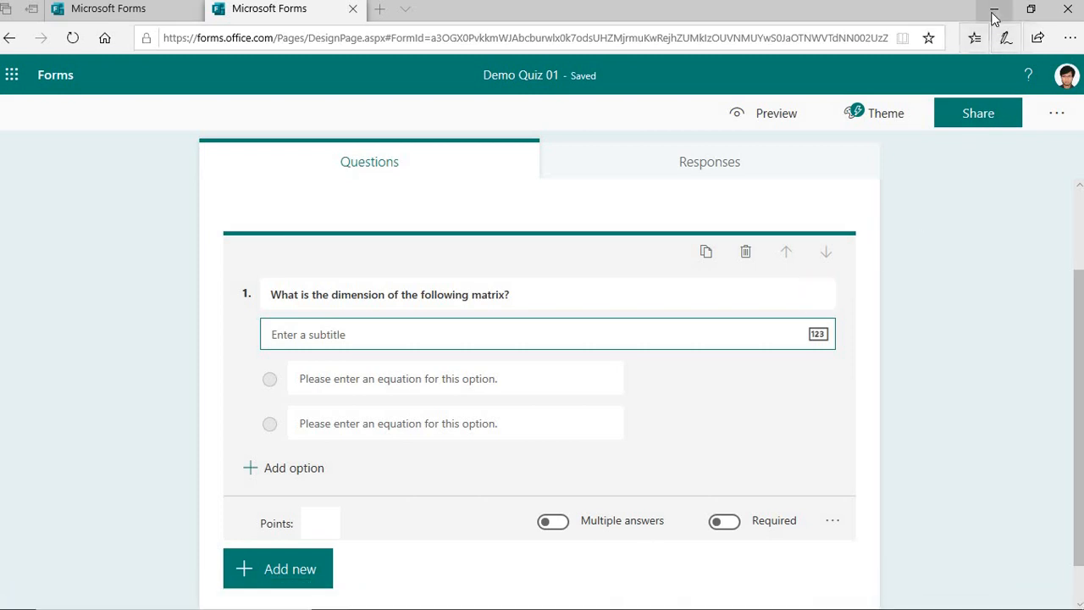
pyautogui.click(627, 597)
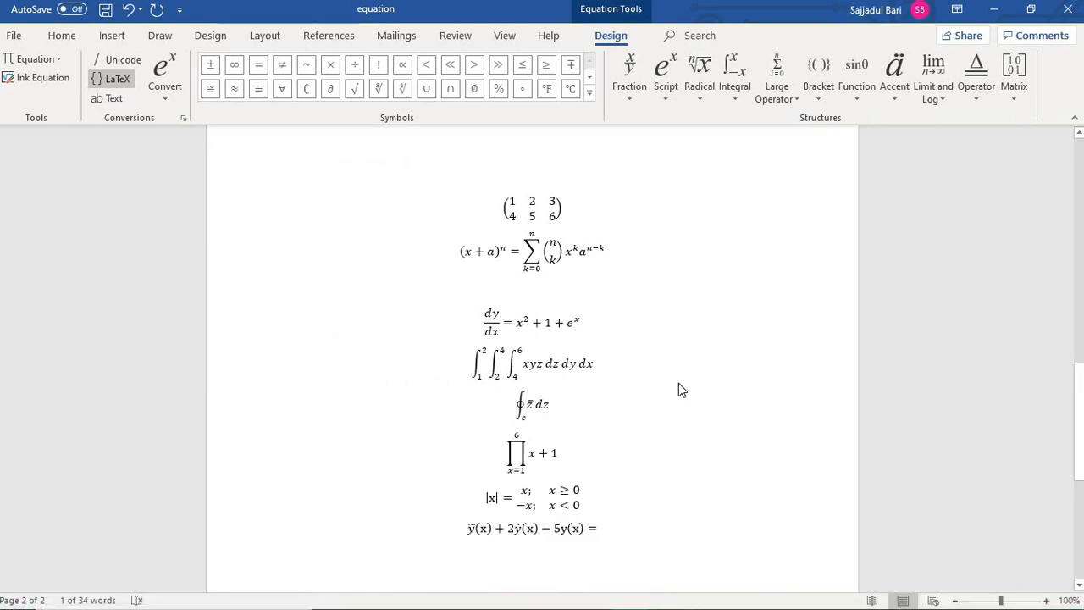
pyautogui.press('super+Down')
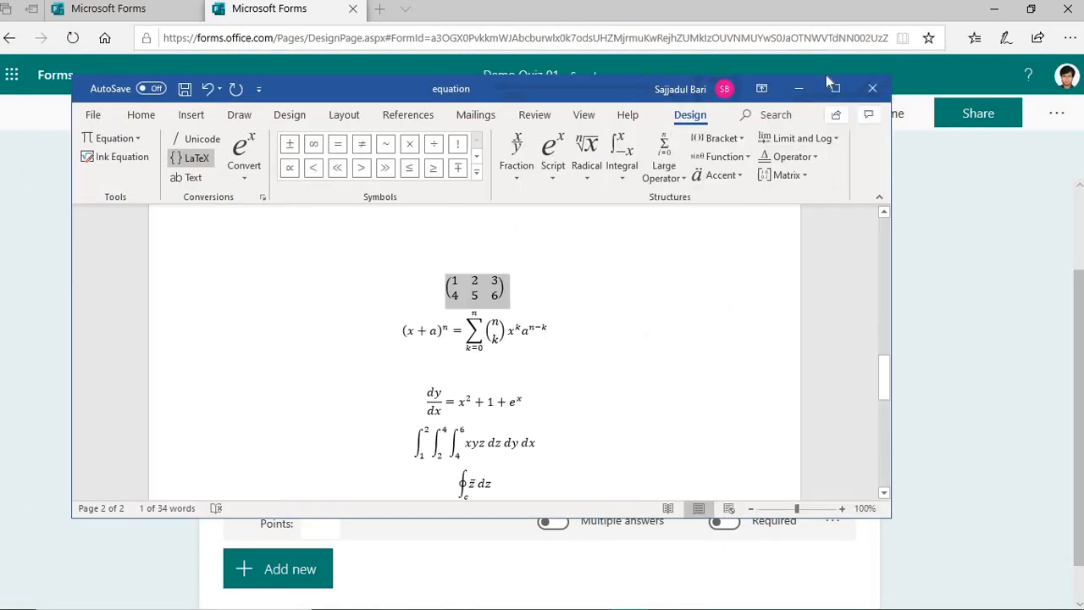
pyautogui.click(835, 90)
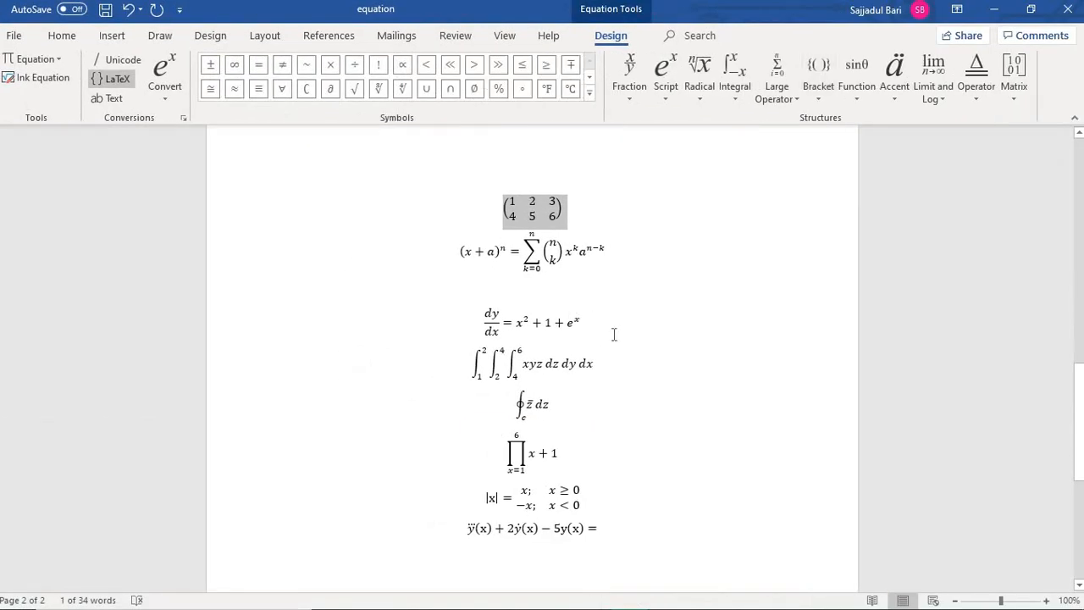
pyautogui.scroll(2, 614, 335)
pyautogui.scroll(-3, 615, 334)
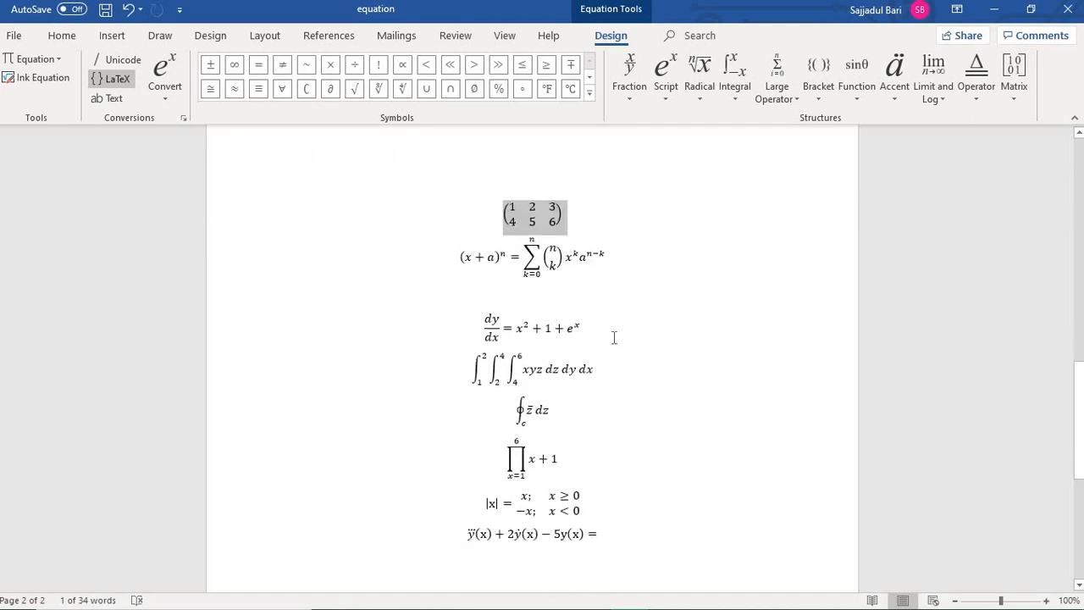
pyautogui.scroll(1, 614, 338)
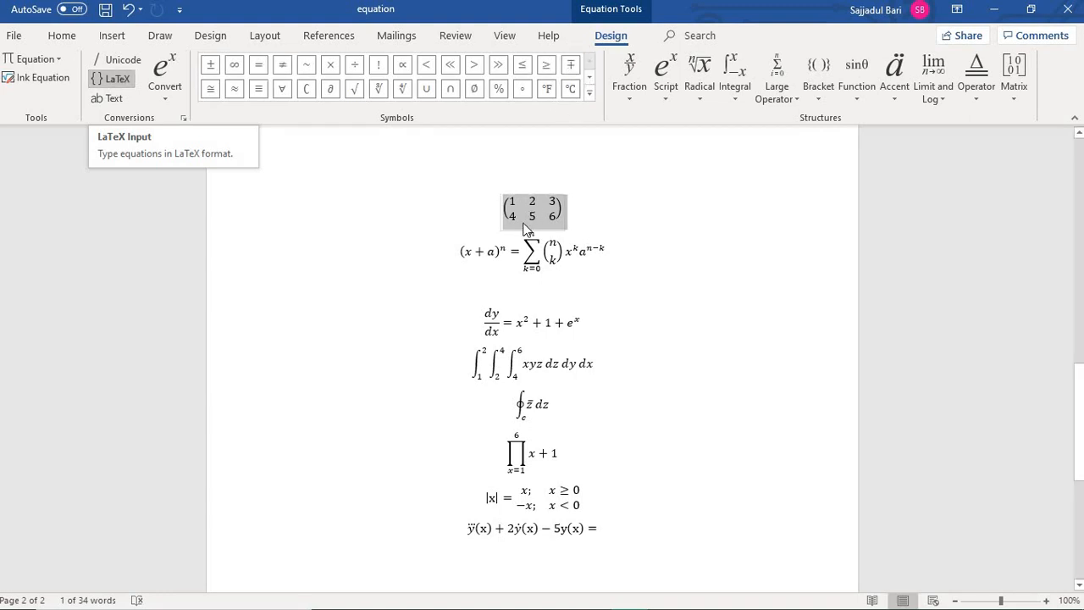
# Insert a new equation below the last equation in the document and enter an empty pair of parentheses in it
pyautogui.scroll(-1, 529, 216)
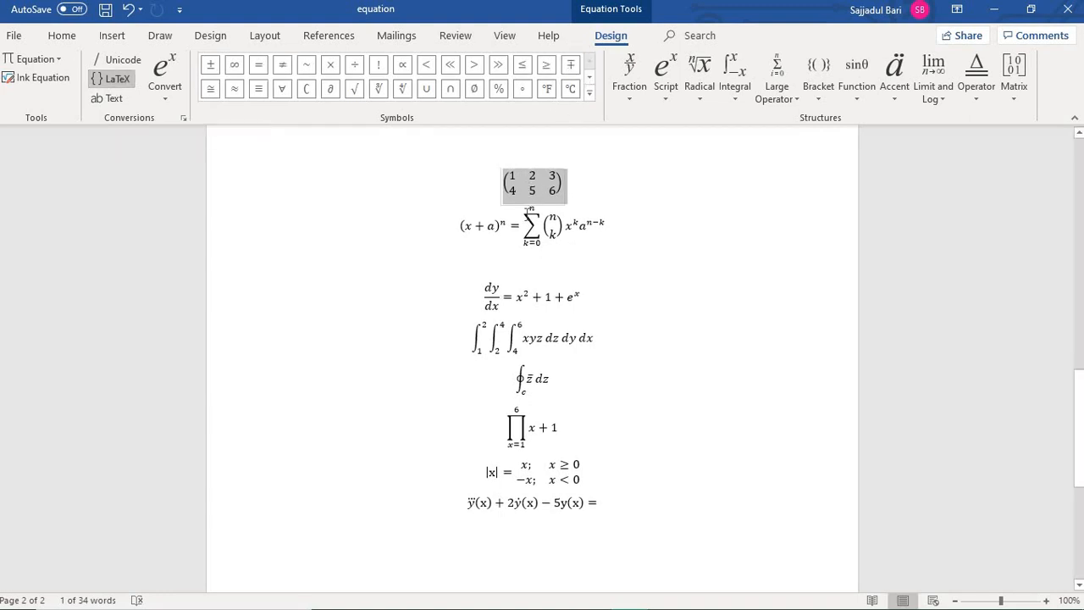
pyautogui.scroll(-1, 529, 211)
pyautogui.scroll(-4, 525, 217)
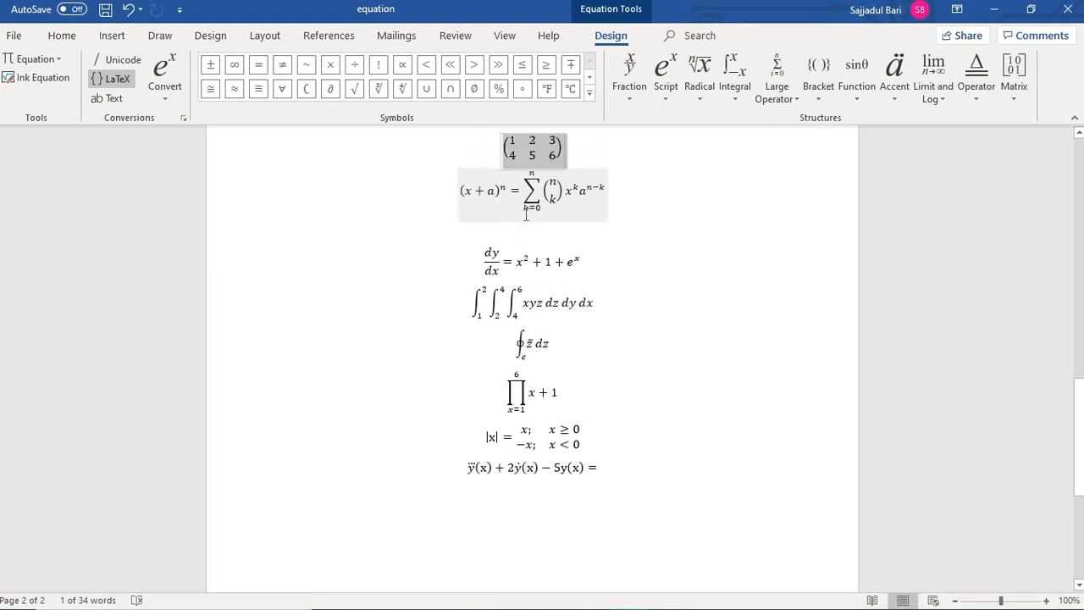
pyautogui.scroll(-5, 649, 246)
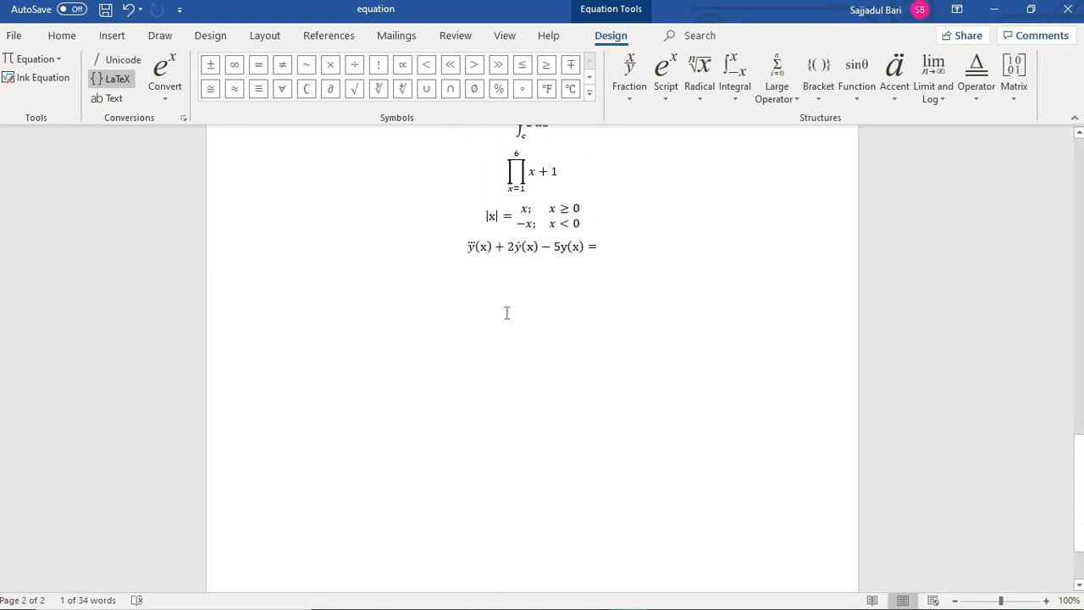
pyautogui.click(652, 251)
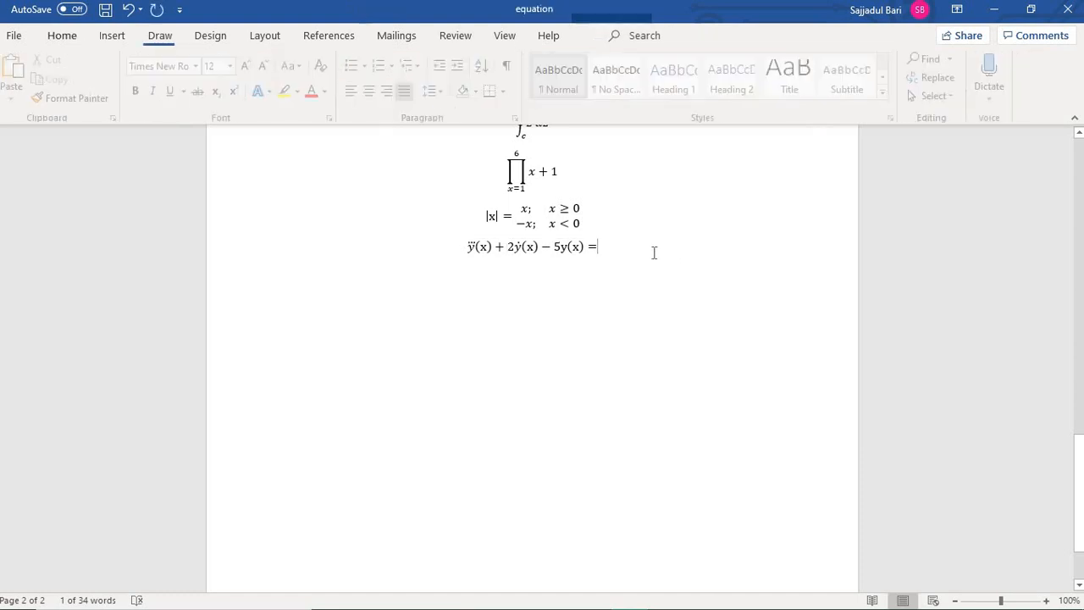
pyautogui.press('Return')
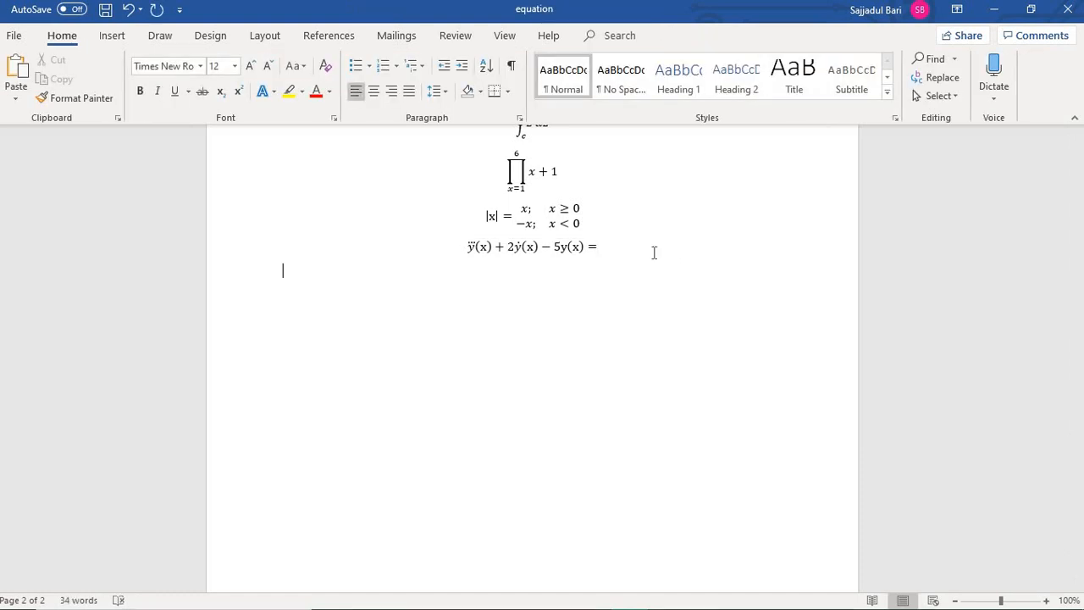
pyautogui.hotkey('alt', '=')
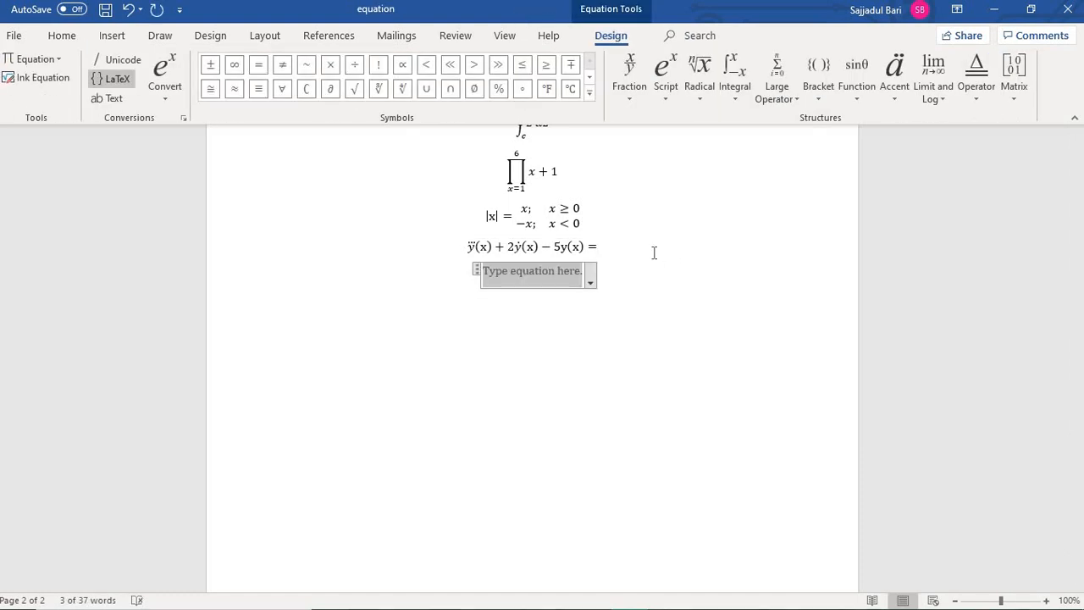
pyautogui.write('()')
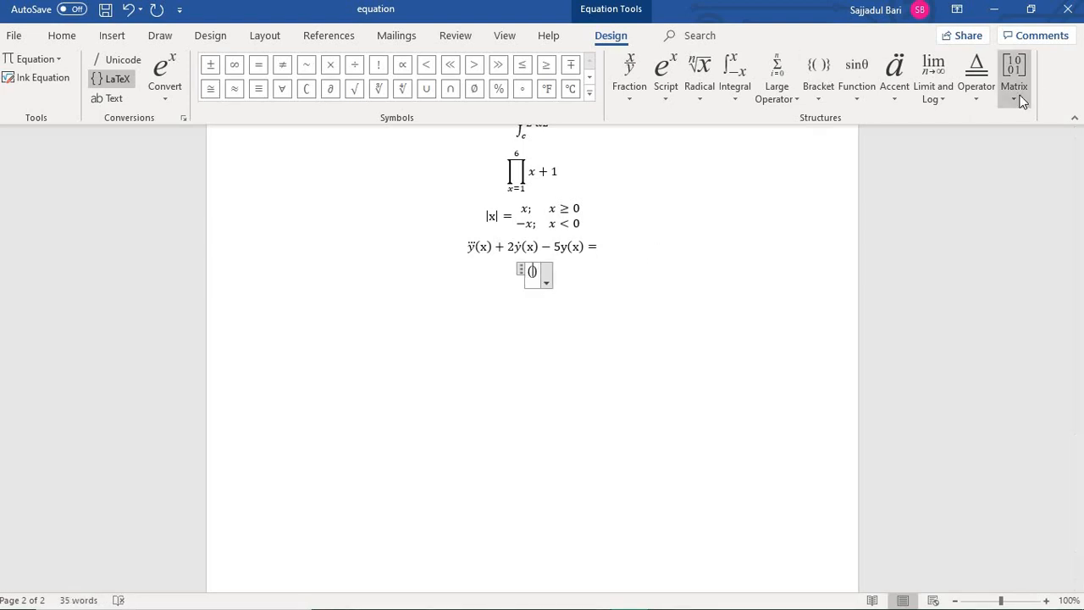
# Insert an empty matrix with two rows and three columns after the parentheses in the new equation
pyautogui.press('Right')
pyautogui.press('Right')
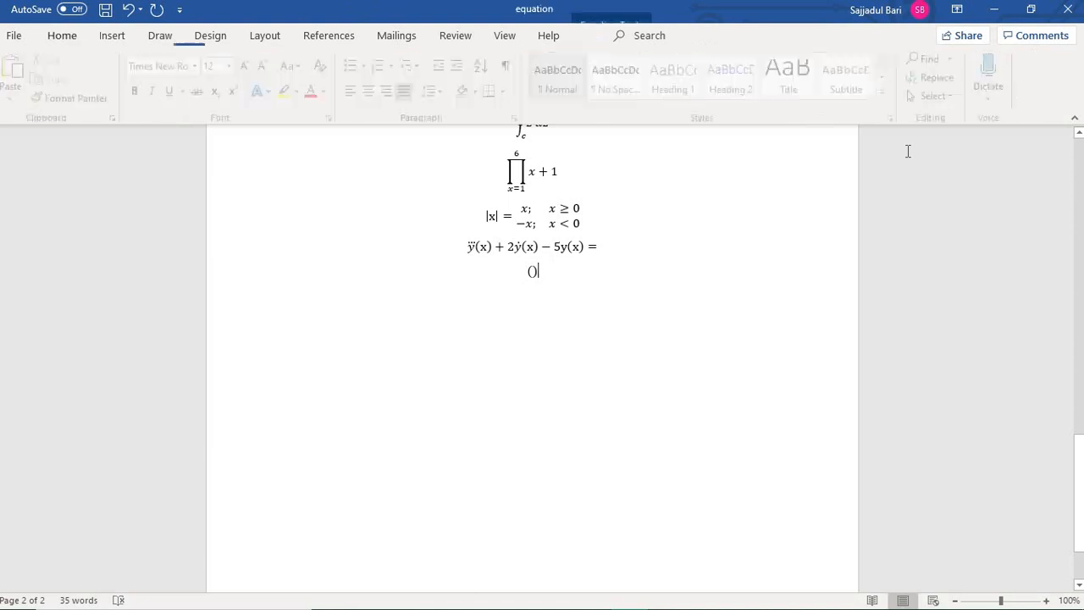
pyautogui.press('Left')
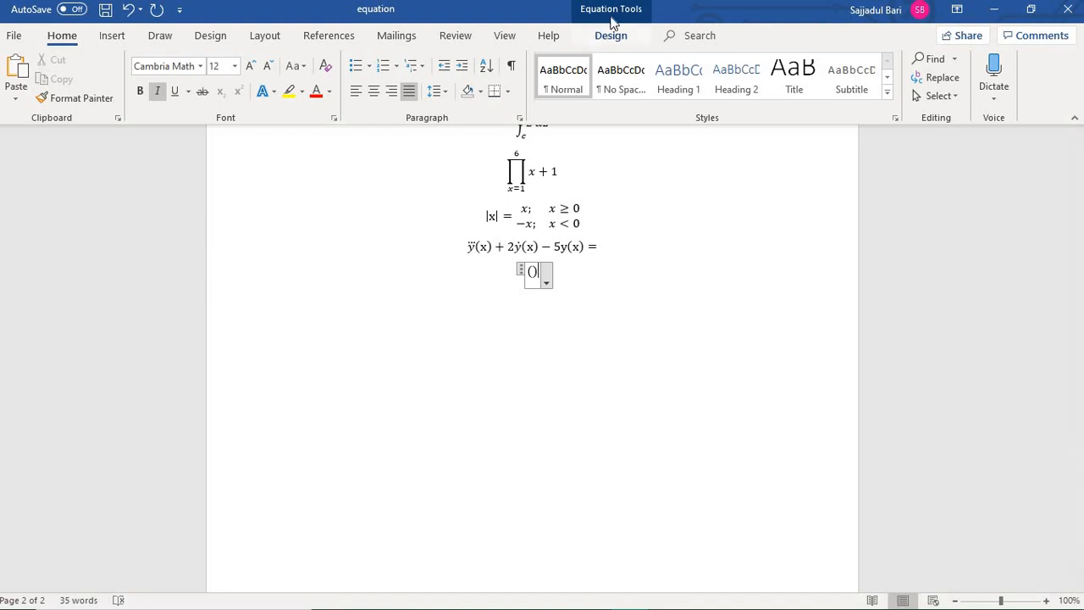
pyautogui.click(611, 35)
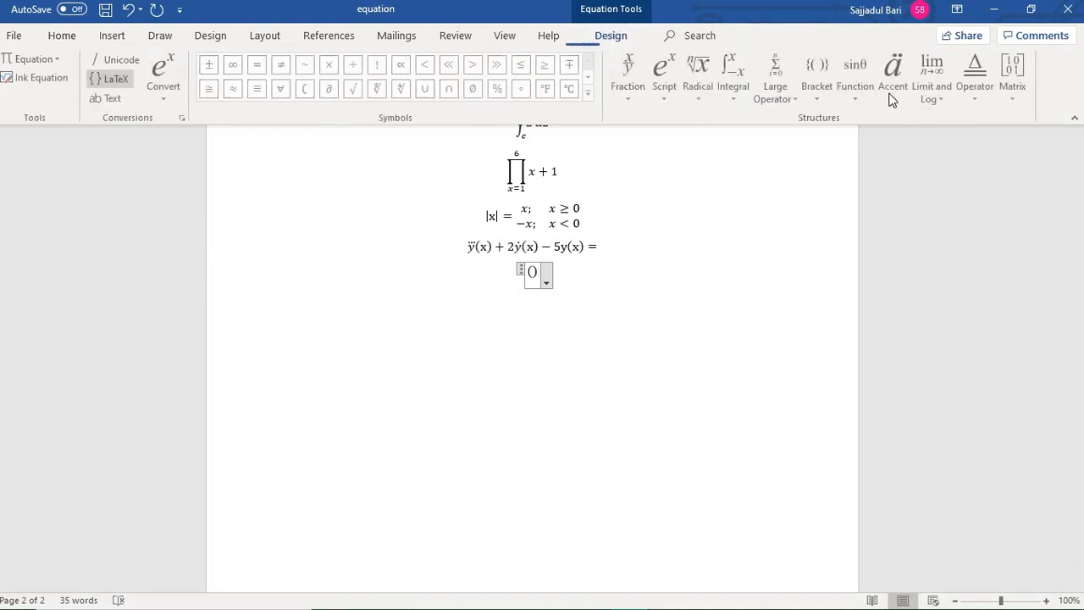
pyautogui.click(1001, 95)
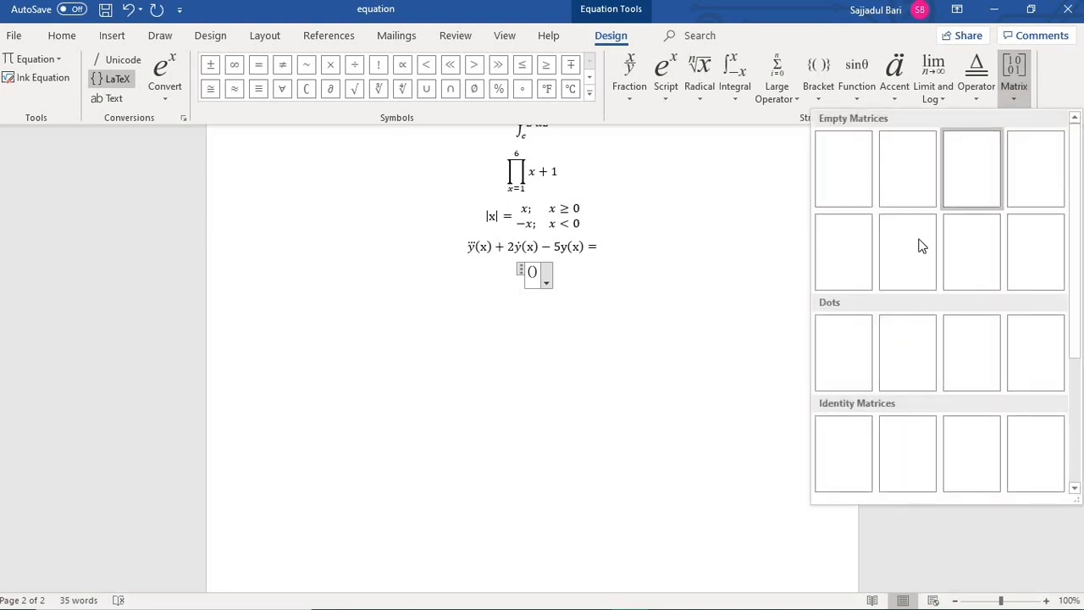
pyautogui.click(852, 192)
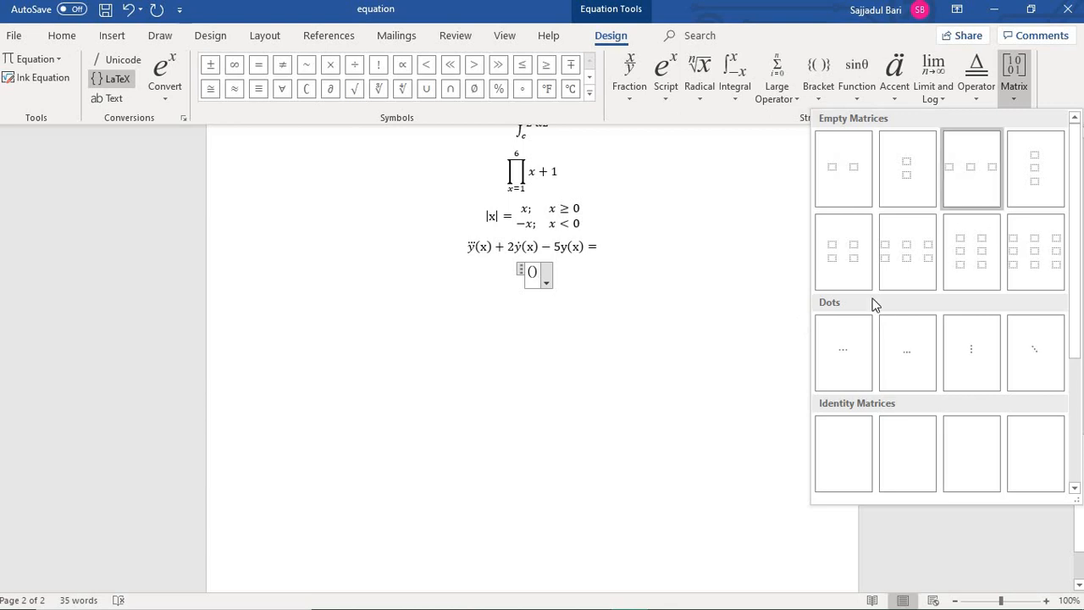
pyautogui.click(896, 266)
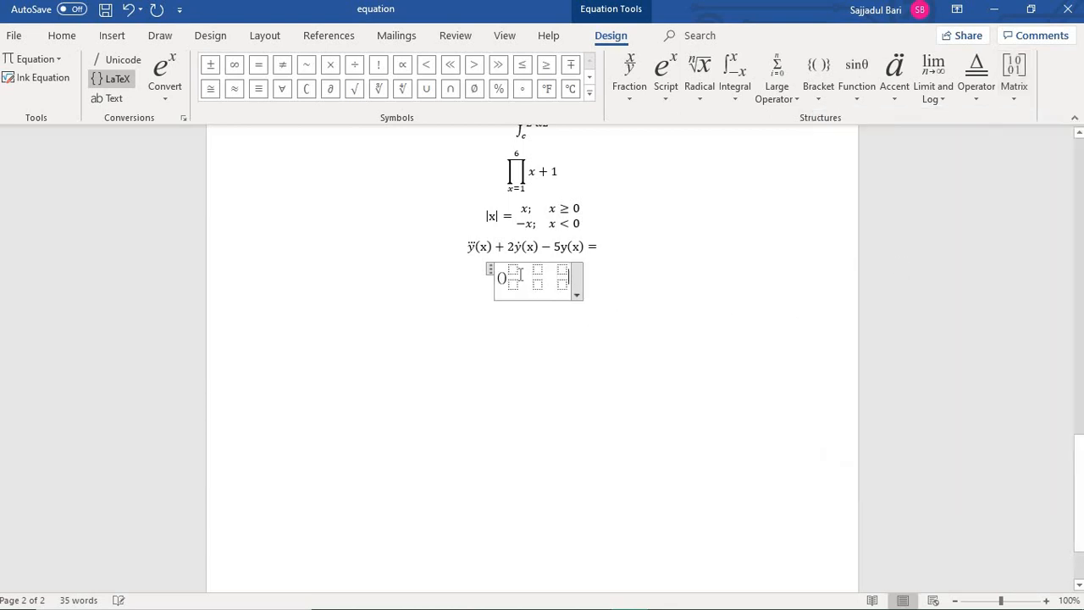
# Delete the empty matrix that follows the parentheses in the new equation
pyautogui.press('BackSpace')
pyautogui.press('BackSpace')
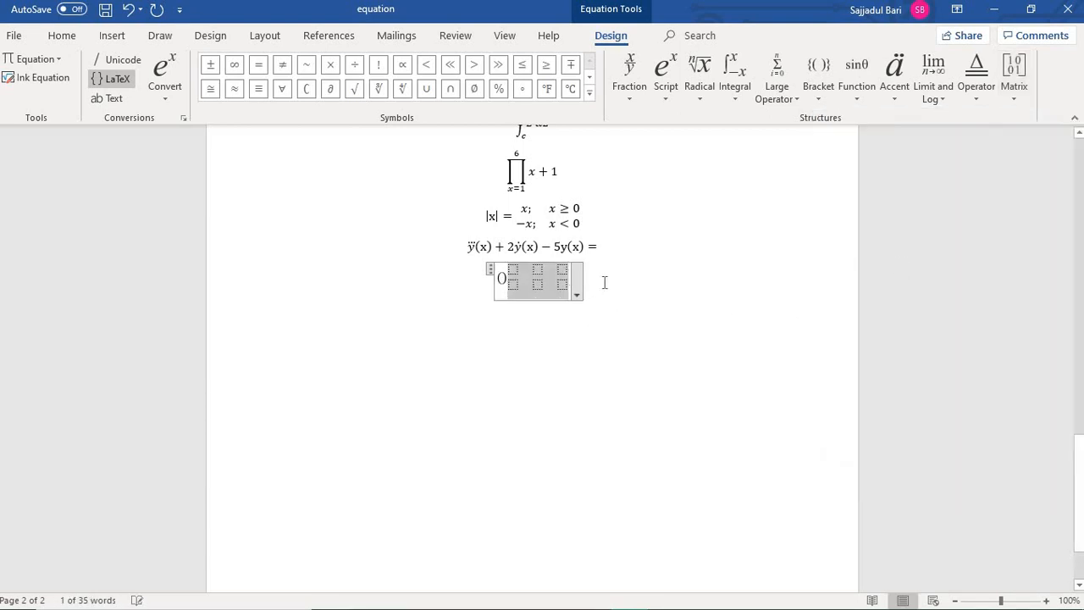
pyautogui.press('Left')
pyautogui.press('Left')
pyautogui.press('Right')
pyautogui.press('Right')
pyautogui.press('Right')
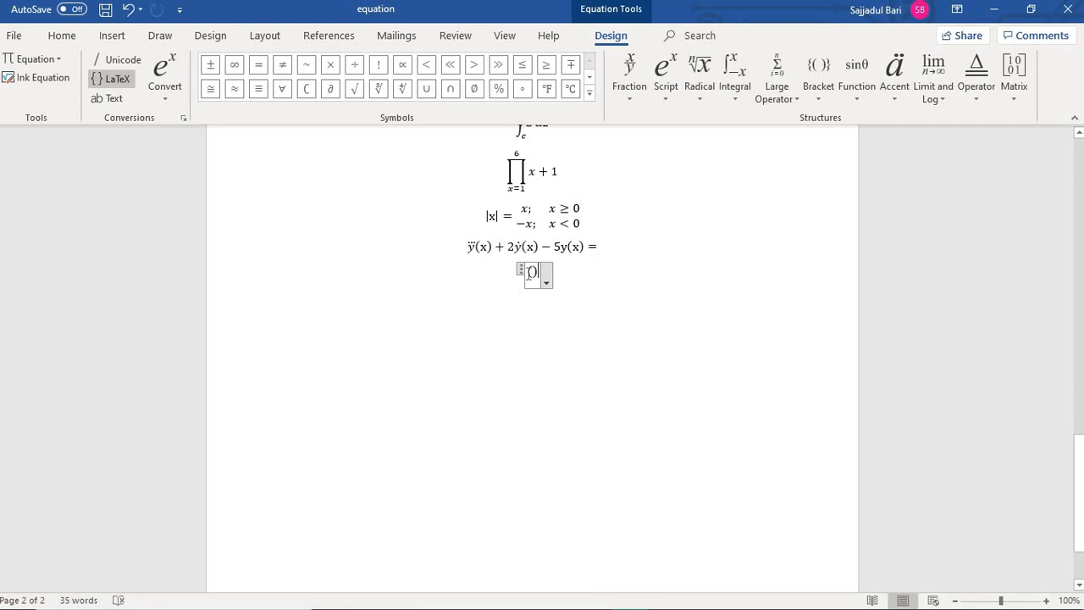
# Insert an empty matrix with two rows and three columns inside the parentheses
pyautogui.press('Left')
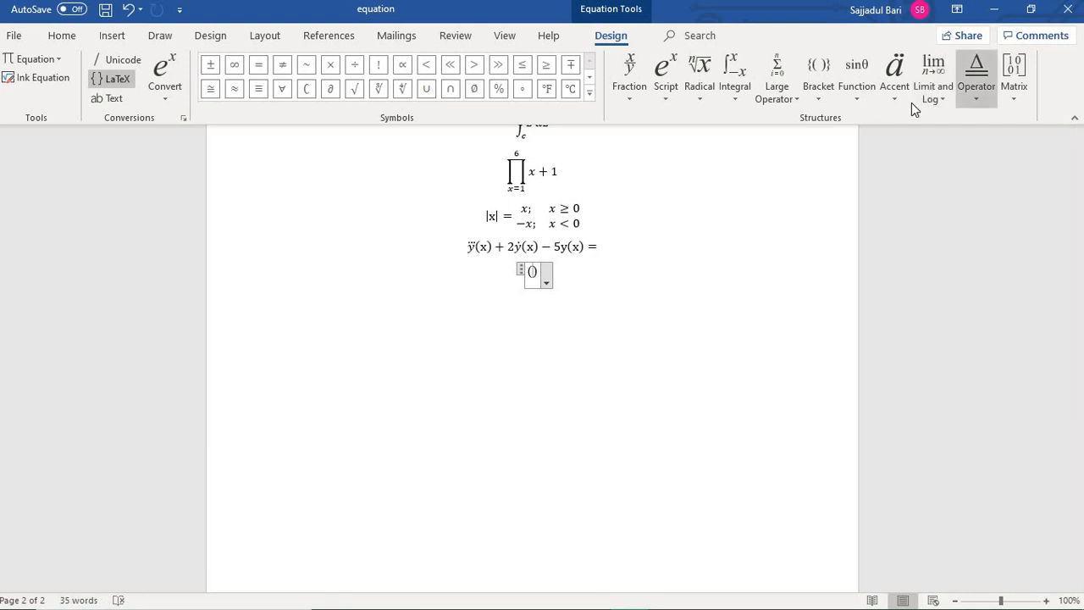
pyautogui.click(1011, 97)
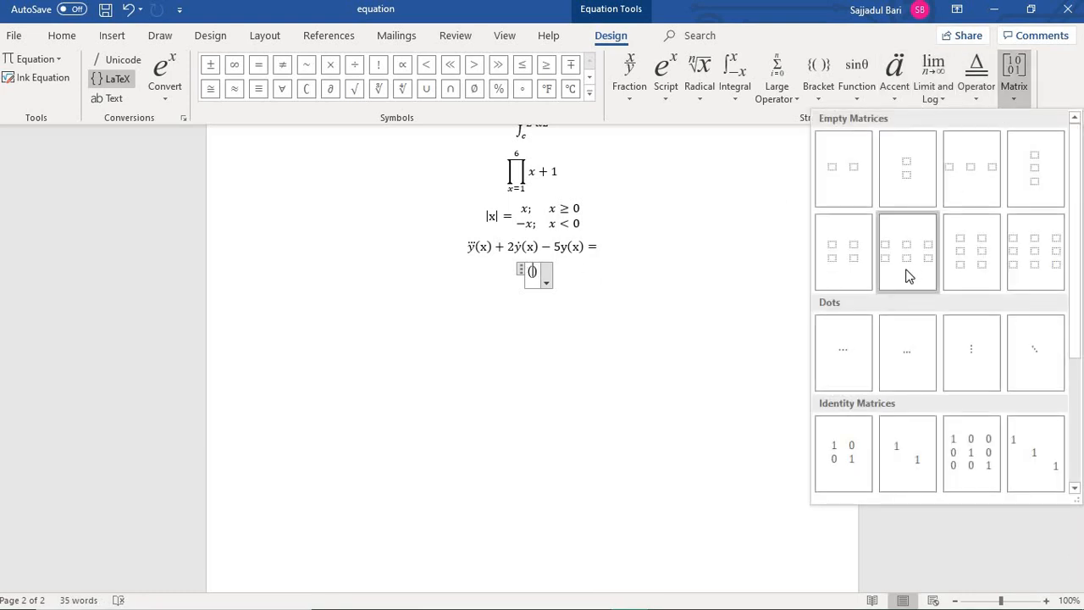
pyautogui.click(908, 267)
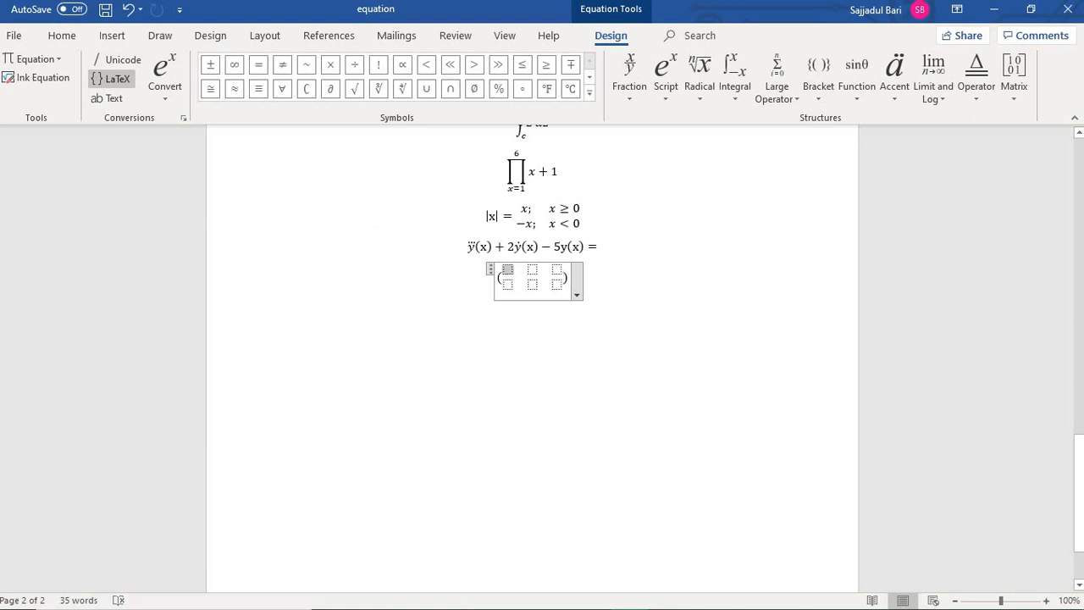
# Fill the matrix with 1, 2, 3 in the first row and 4, 5, 6 in the second row
pyautogui.write('1')
pyautogui.press('Right')
pyautogui.write('2')
pyautogui.press('Right')
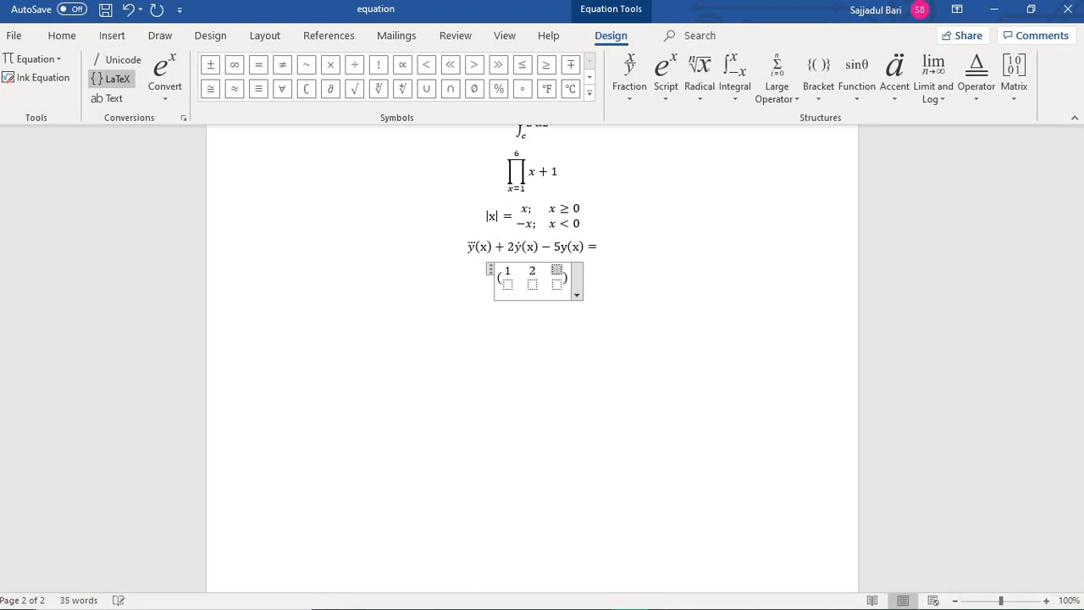
pyautogui.write('3')
pyautogui.press('Right')
pyautogui.write('4')
pyautogui.press('Right')
pyautogui.write('5')
pyautogui.press('Right')
pyautogui.write('6')
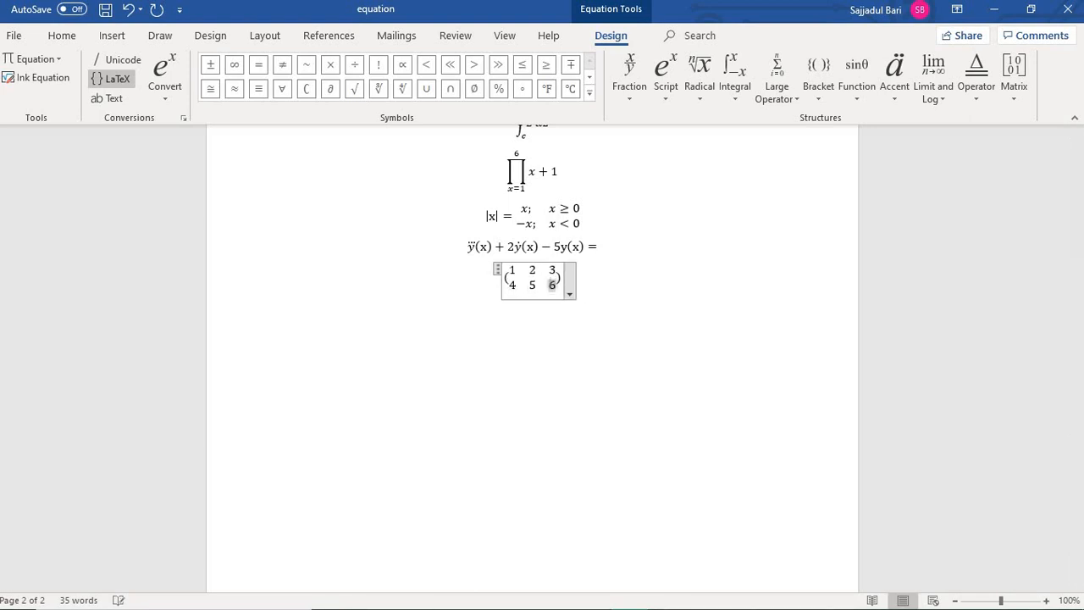
# Convert the current matrix equation to linear LaTeX notation
pyautogui.click(169, 102)
pyautogui.click(200, 117)
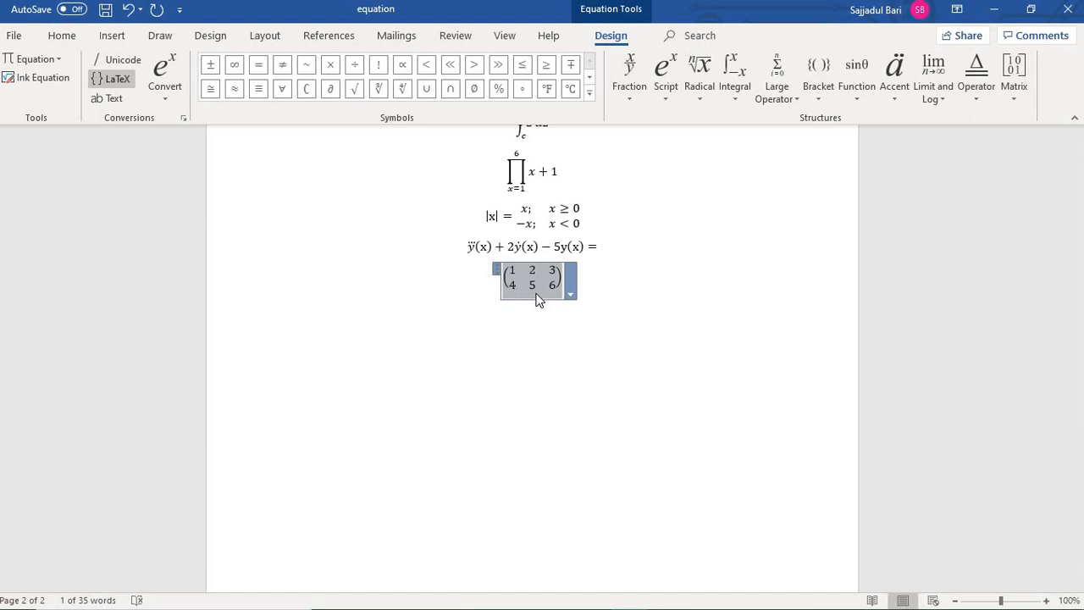
pyautogui.click(165, 98)
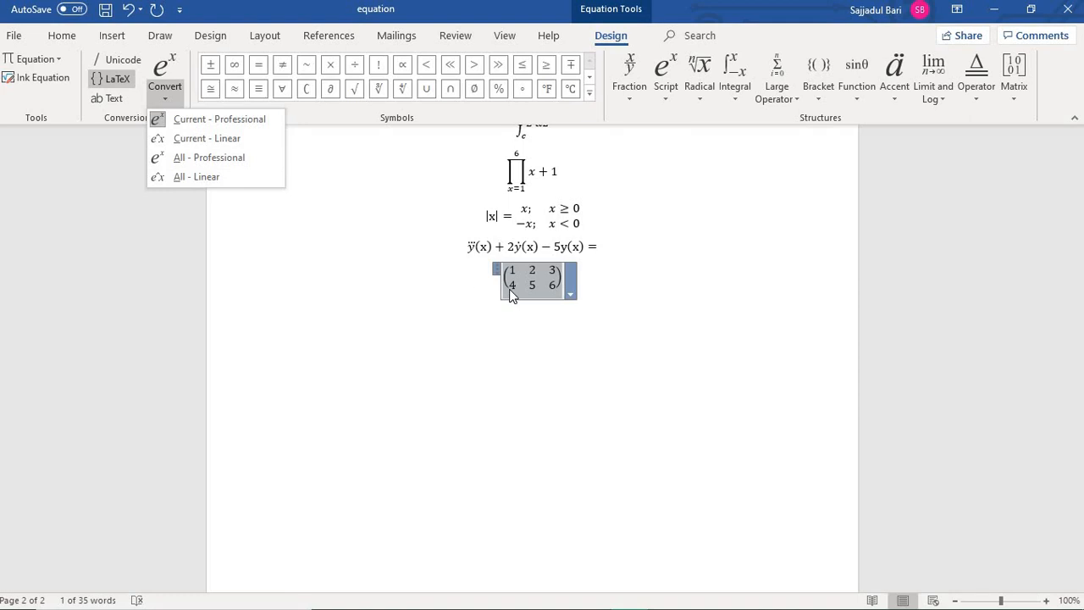
pyautogui.click(166, 98)
pyautogui.click(165, 98)
pyautogui.click(205, 138)
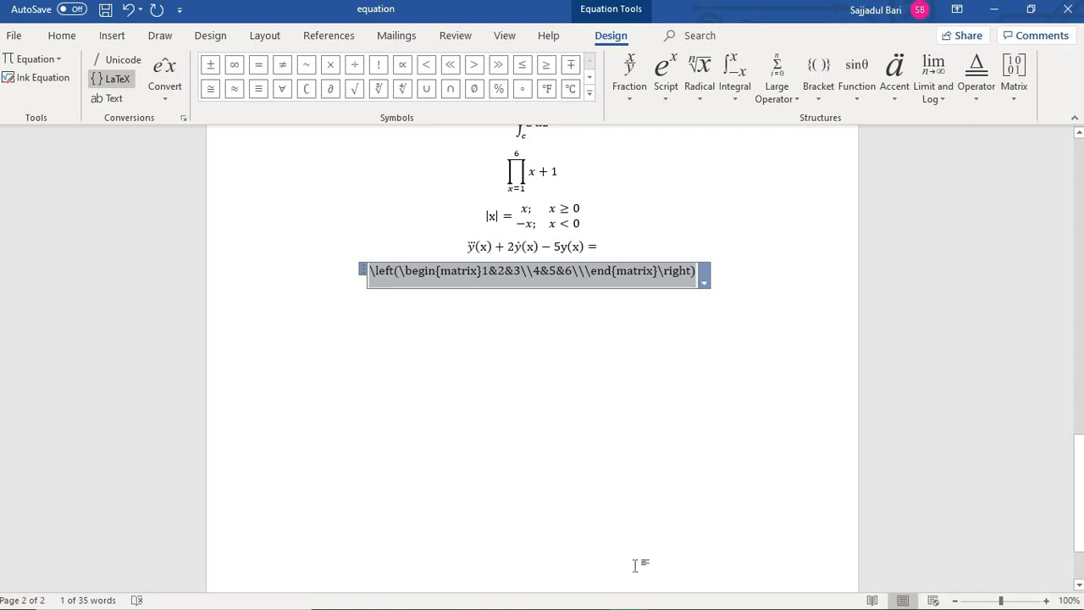
# Switch to the Forms quiz in Edge, enter the matrix's LaTeX code as the question's subtitle and switch the subtitle to math
pyautogui.moveTo(474, 608)
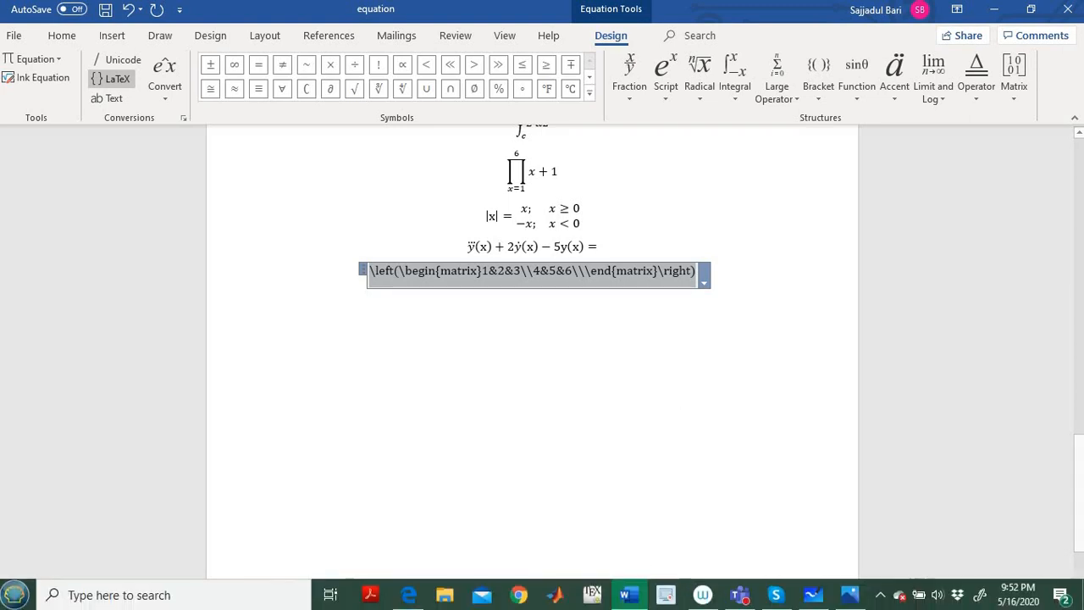
pyautogui.click(408, 595)
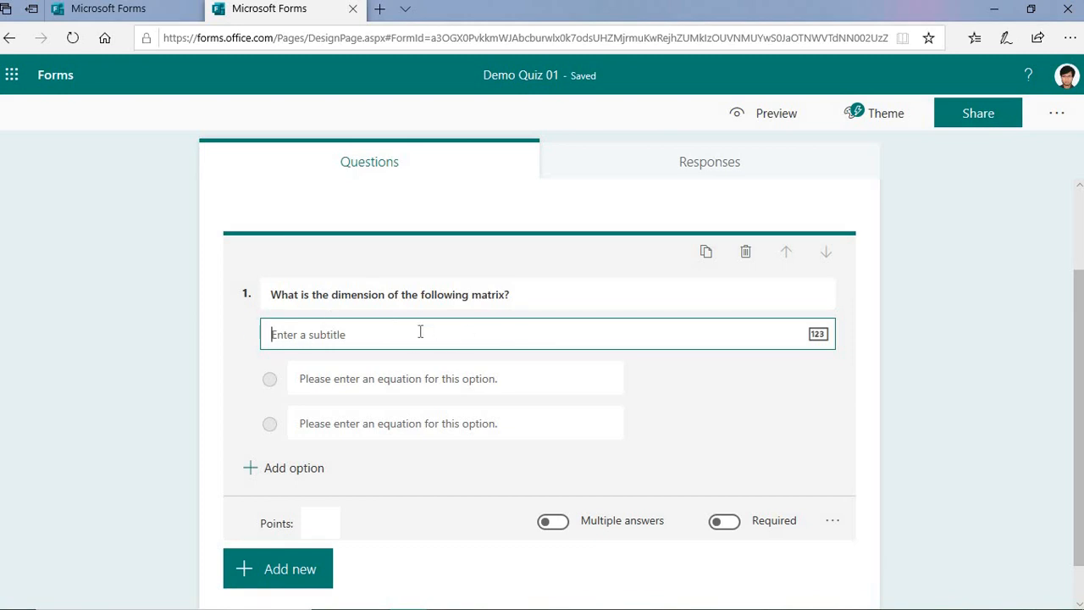
pyautogui.write('\\left(\\begin{matrix}1&2&3\\\\4&5&6\\\\\\end{matrix}\\right)')
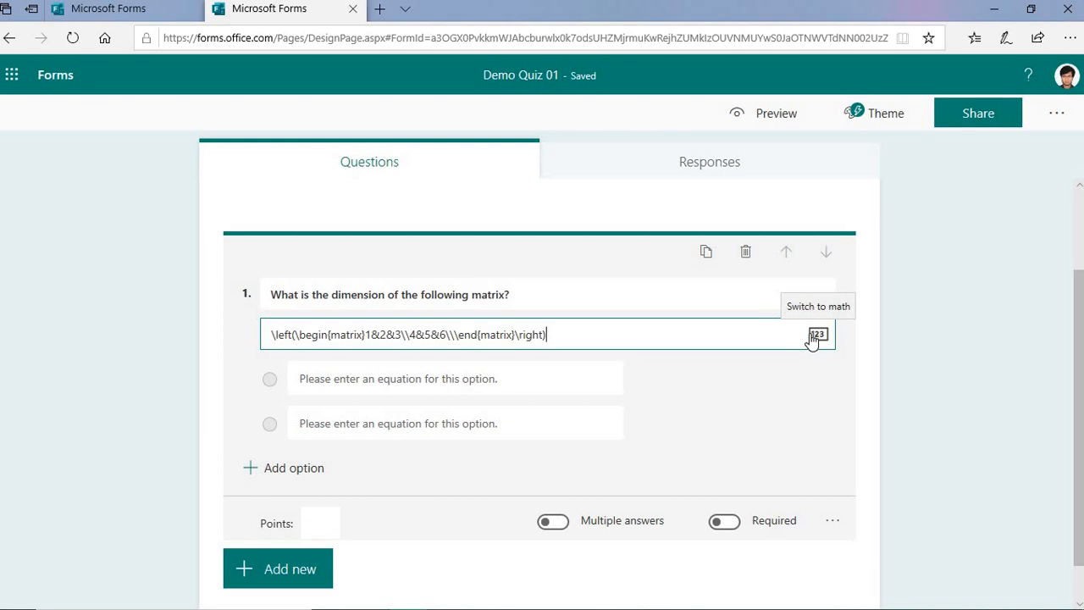
pyautogui.click(815, 337)
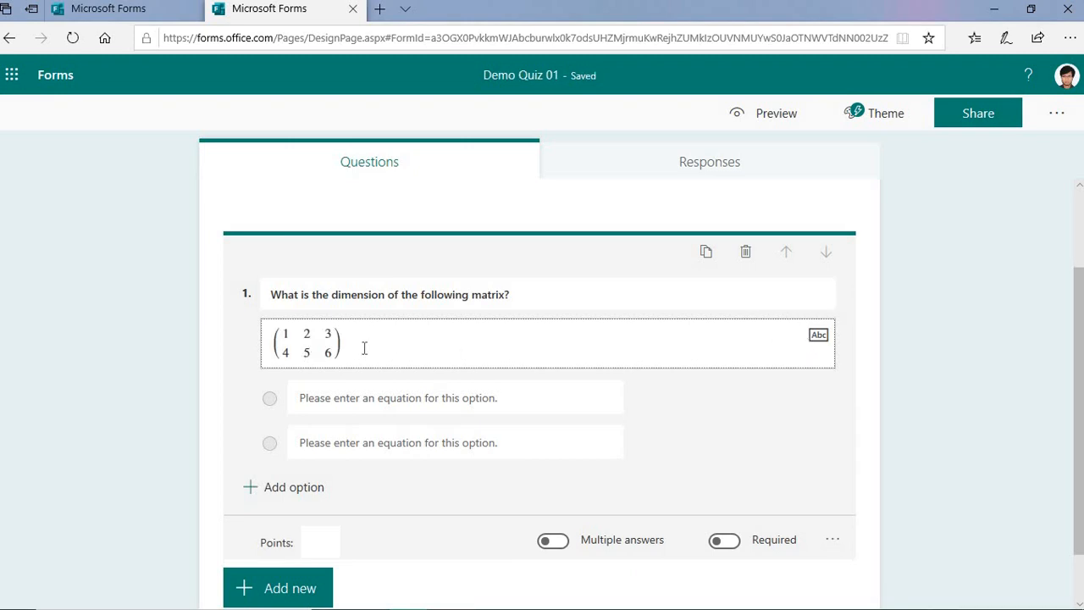
pyautogui.scroll(-1, 450, 348)
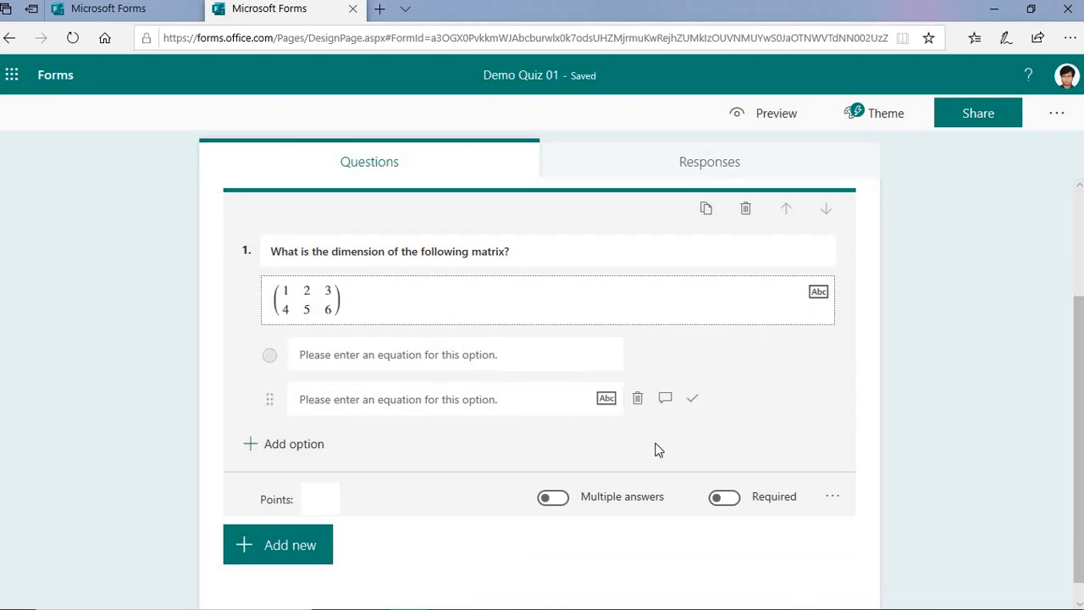
pyautogui.scroll(-1, 451, 464)
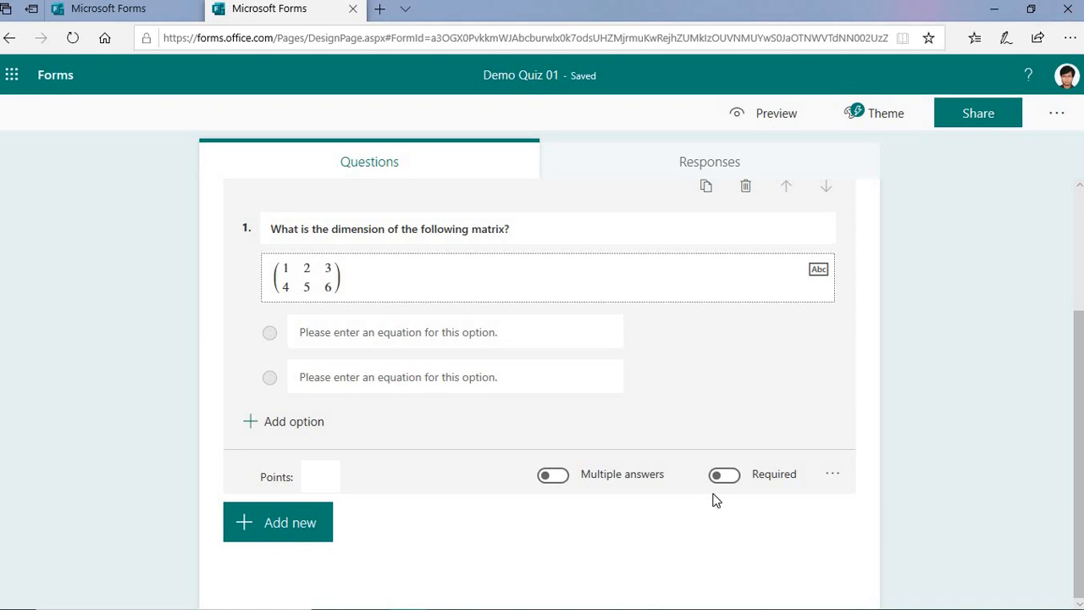
pyautogui.click(416, 343)
pyautogui.click(377, 338)
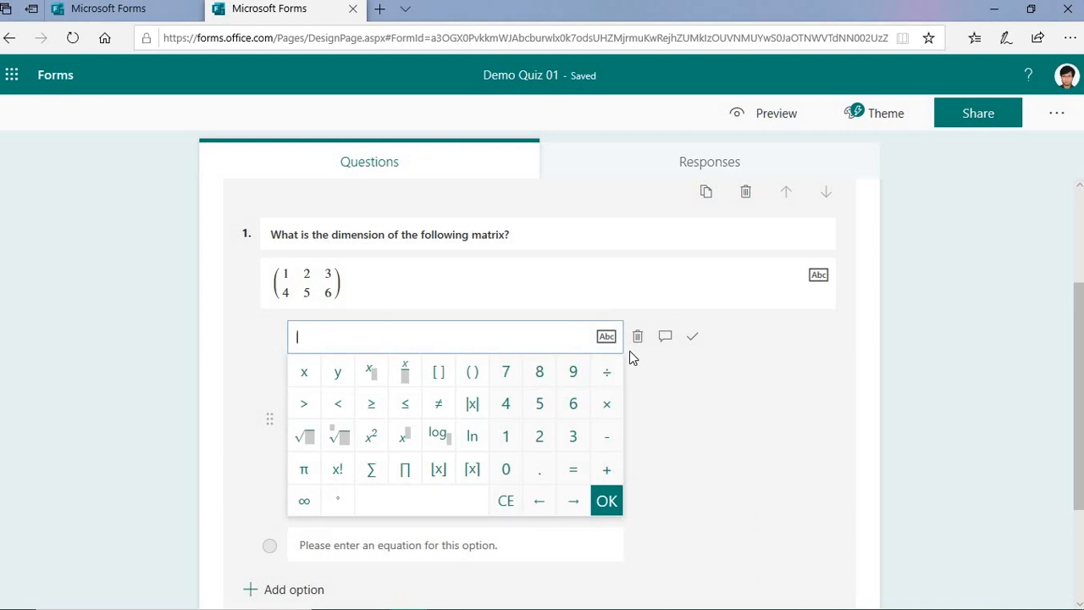
pyautogui.click(699, 385)
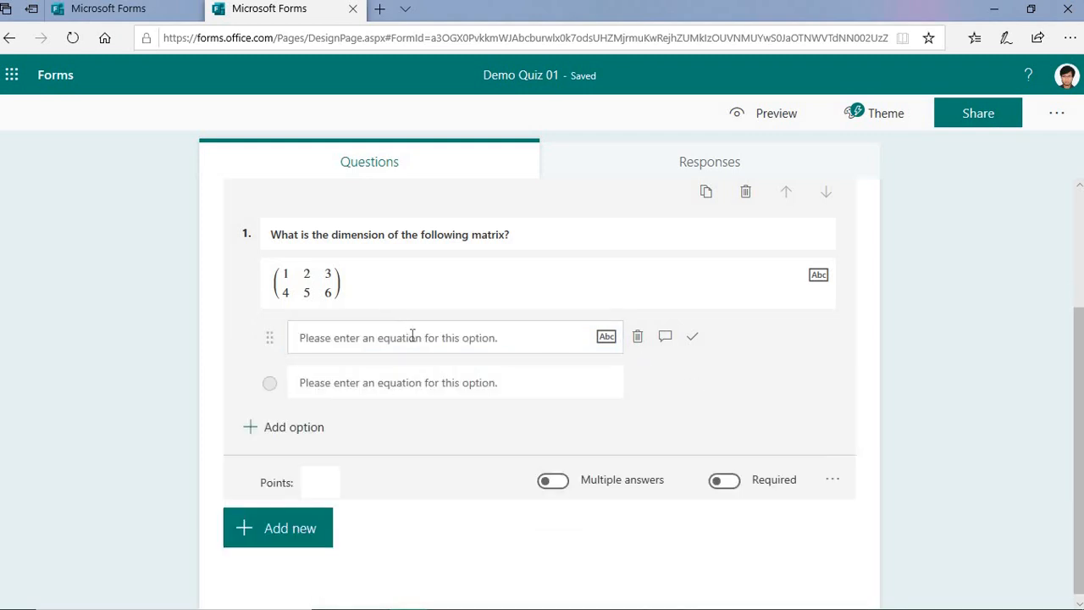
# Enter 2 × 3 as the first answer option and mark it as the correct answer
pyautogui.click(412, 336)
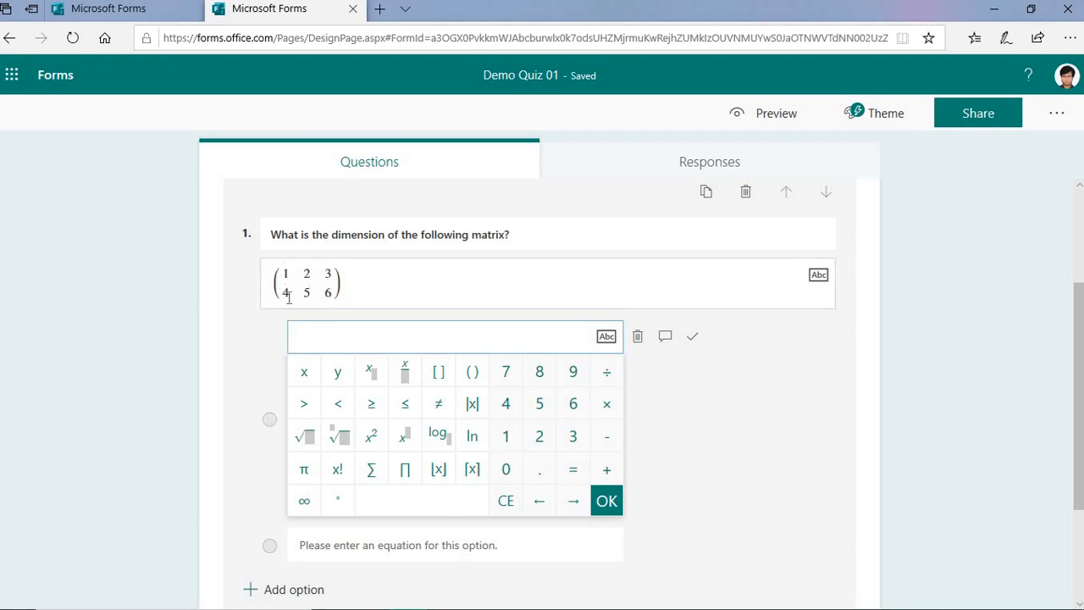
pyautogui.click(539, 435)
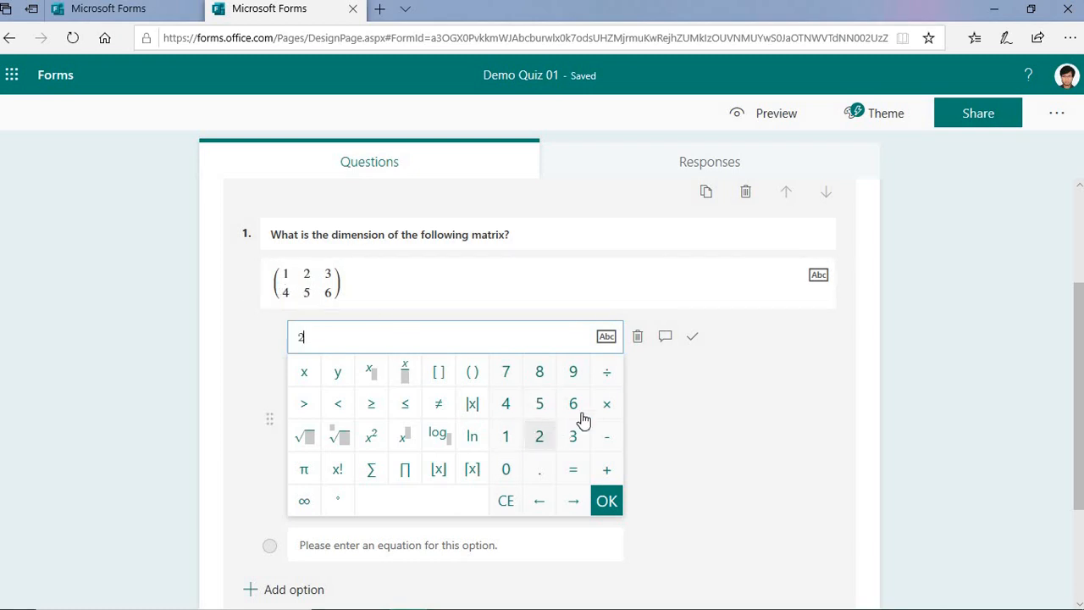
pyautogui.click(600, 408)
pyautogui.click(572, 437)
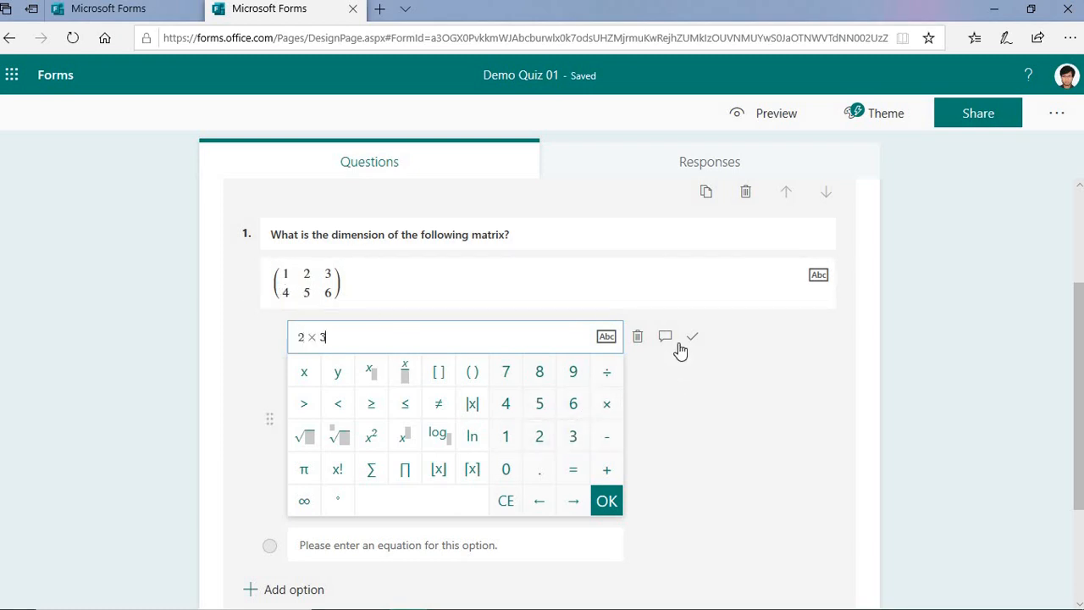
pyautogui.click(694, 341)
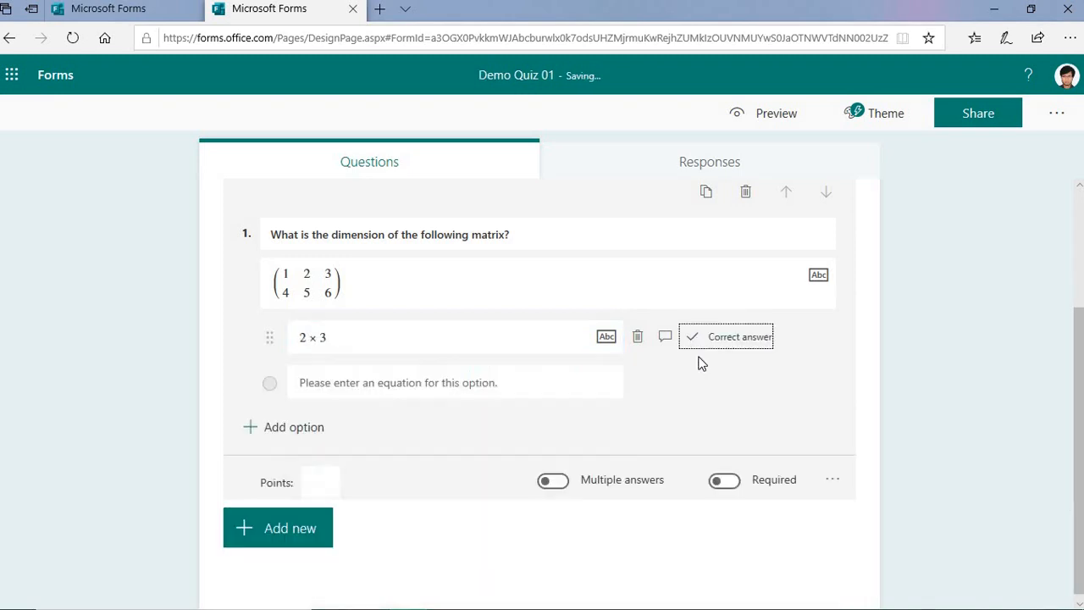
# Enter 3 × 2 as the second answer option
pyautogui.click(400, 382)
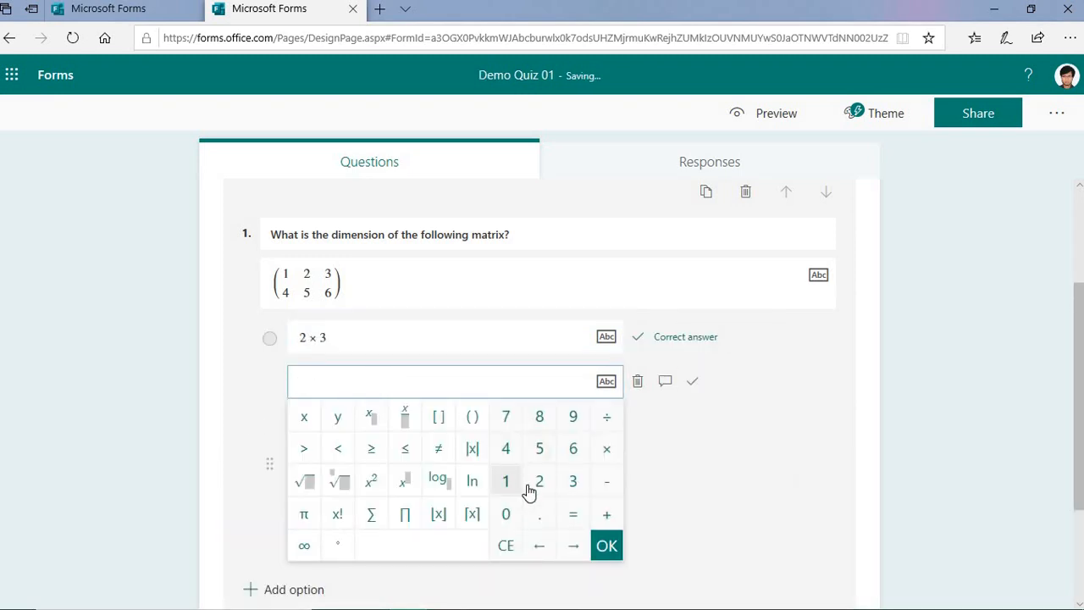
pyautogui.click(569, 483)
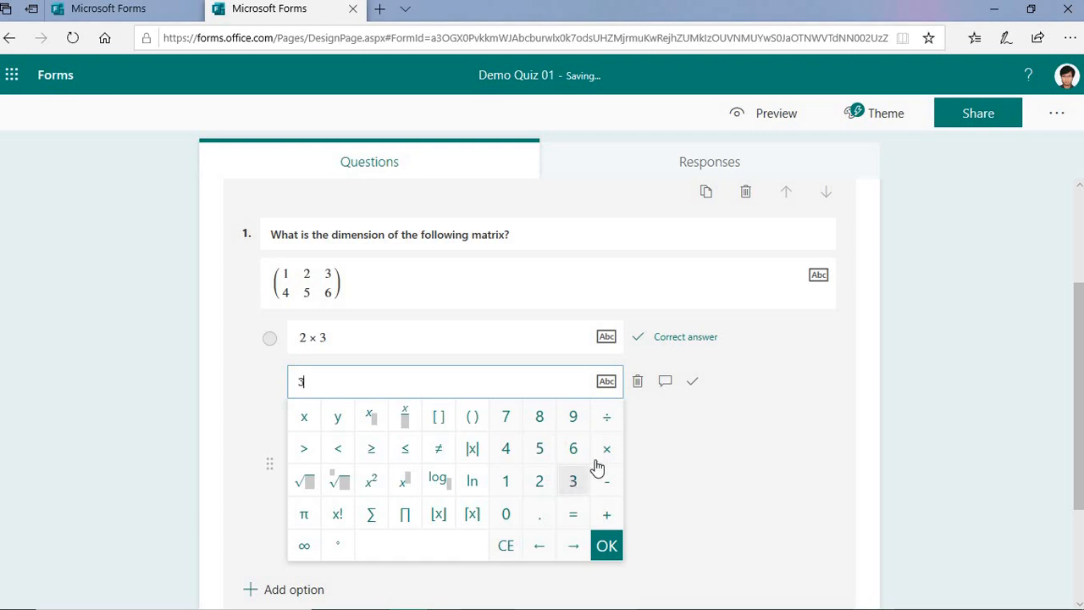
pyautogui.click(607, 449)
pyautogui.click(539, 481)
pyautogui.click(800, 428)
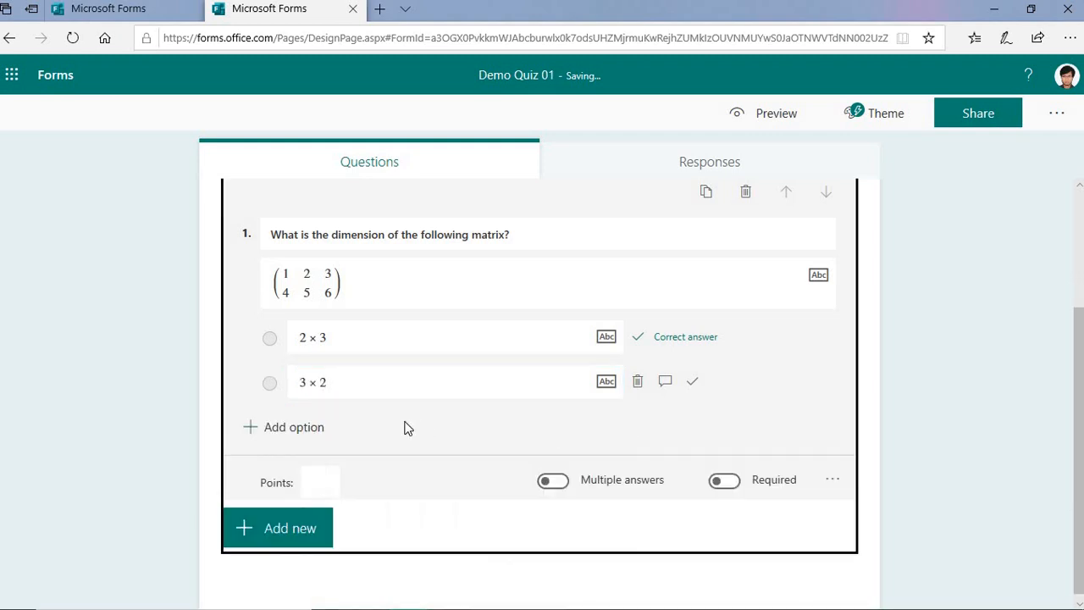
pyautogui.click(304, 429)
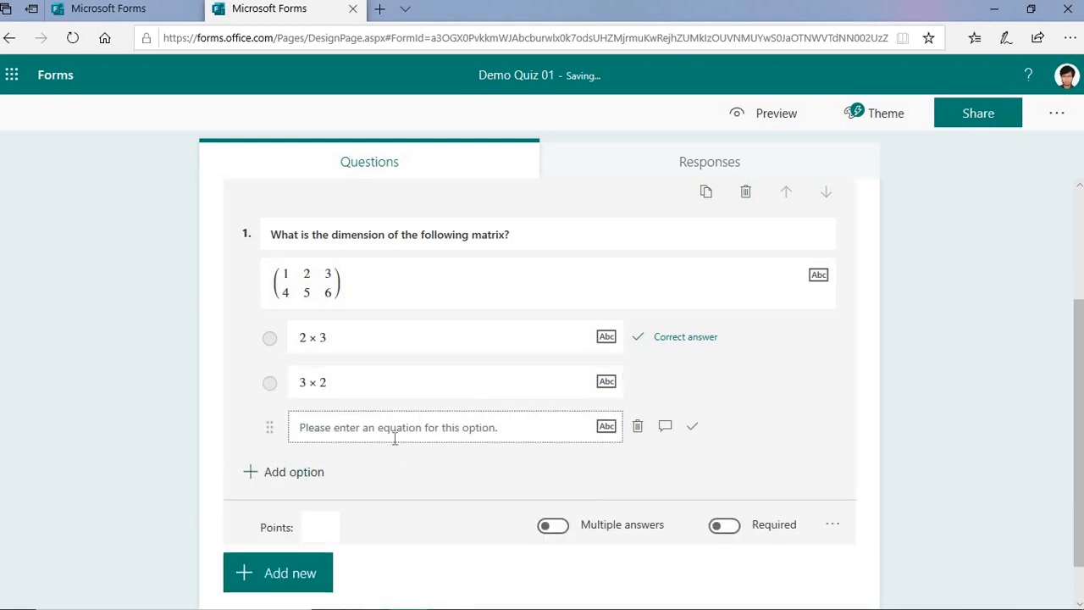
pyautogui.click(392, 437)
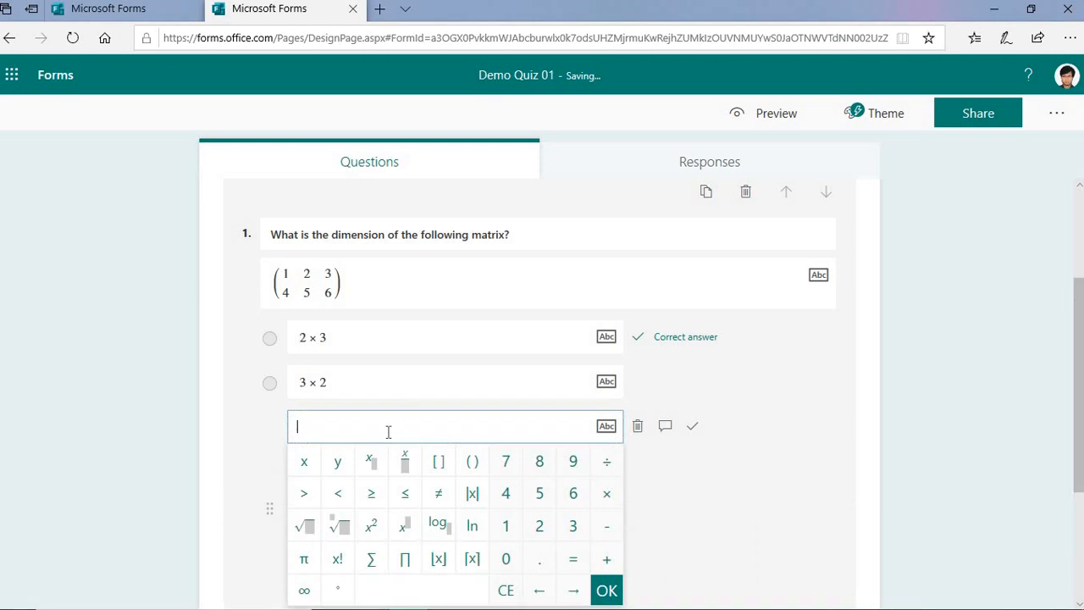
pyautogui.click(539, 527)
pyautogui.click(606, 498)
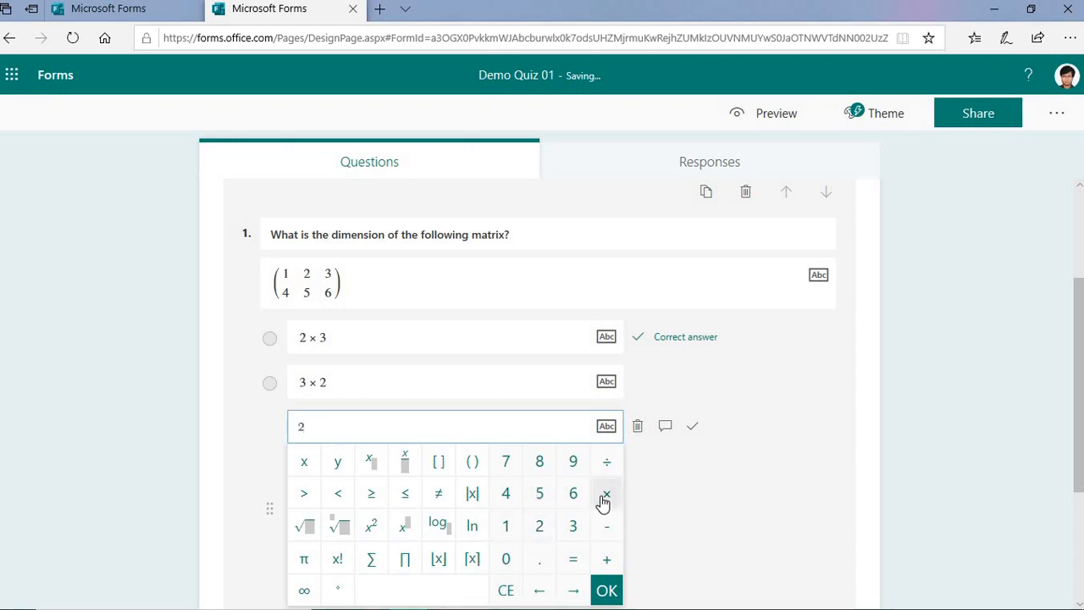
pyautogui.click(507, 529)
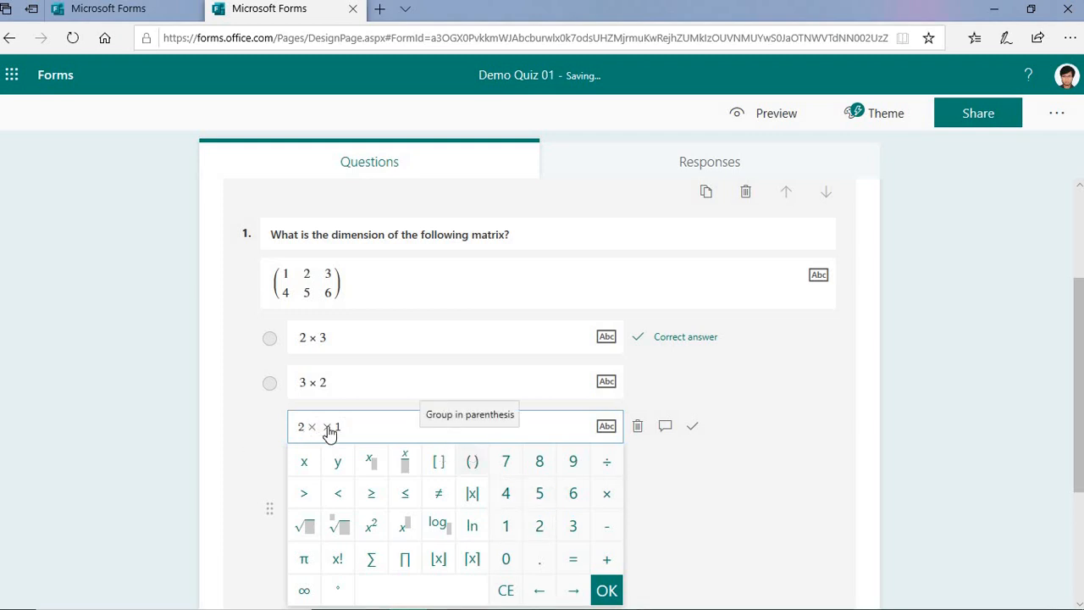
pyautogui.click(639, 427)
# Add a third answer option to the matrix question with the equation 2 × 1
pyautogui.click(305, 429)
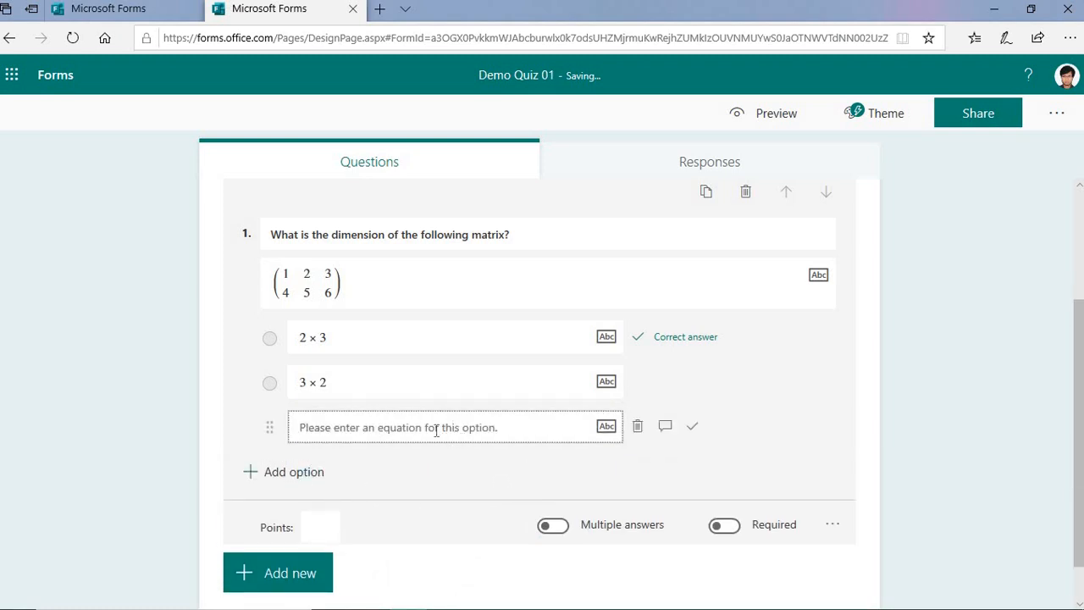
pyautogui.click(436, 428)
pyautogui.click(540, 526)
pyautogui.click(606, 494)
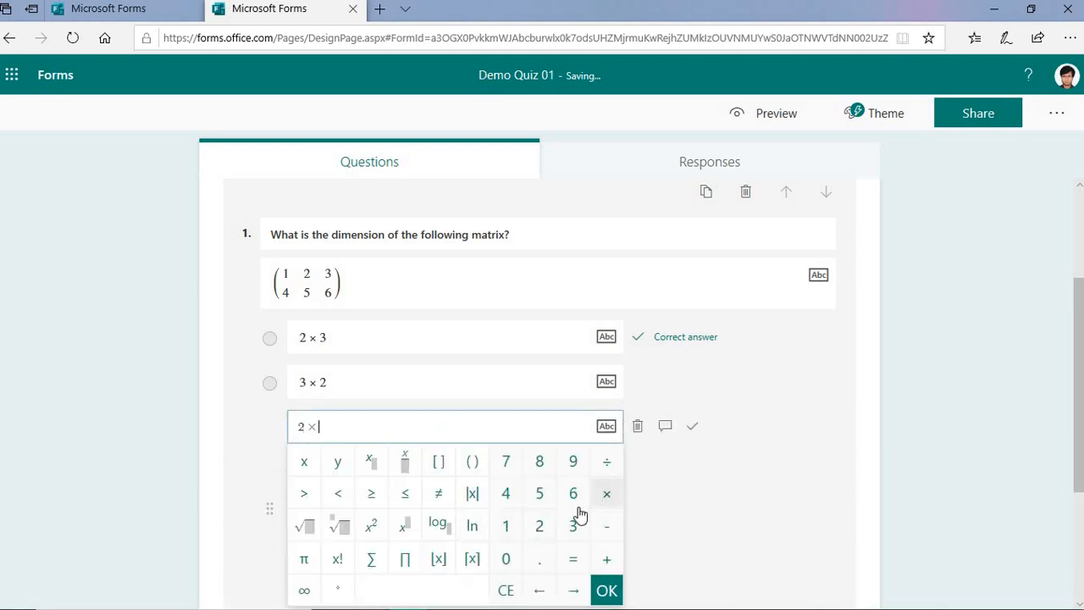
pyautogui.click(507, 527)
pyautogui.click(697, 465)
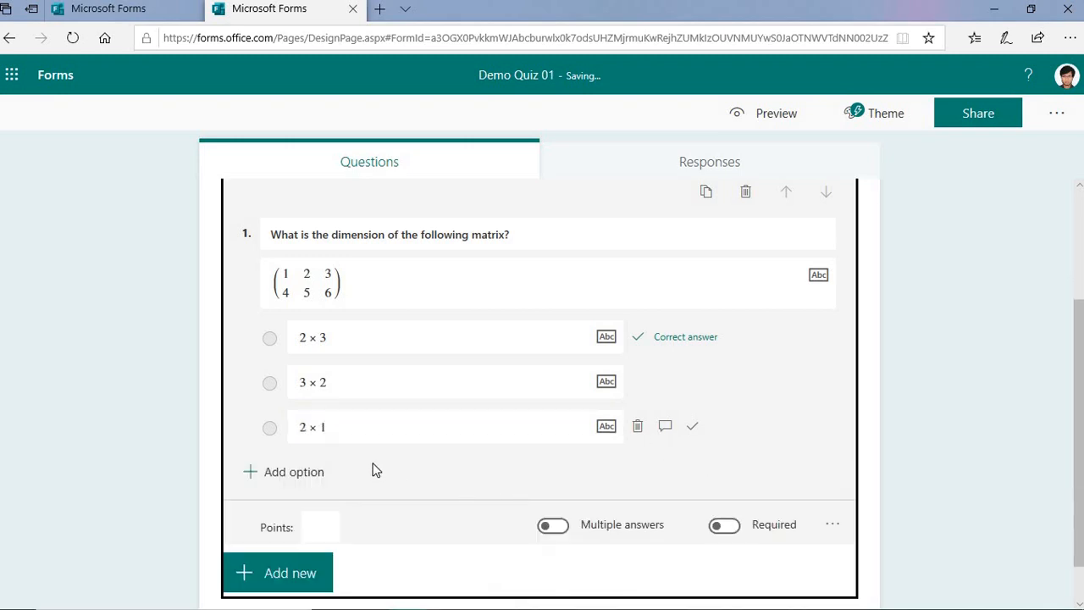
# Add a fourth answer option to the matrix question with the equation 1 × 2
pyautogui.click(322, 471)
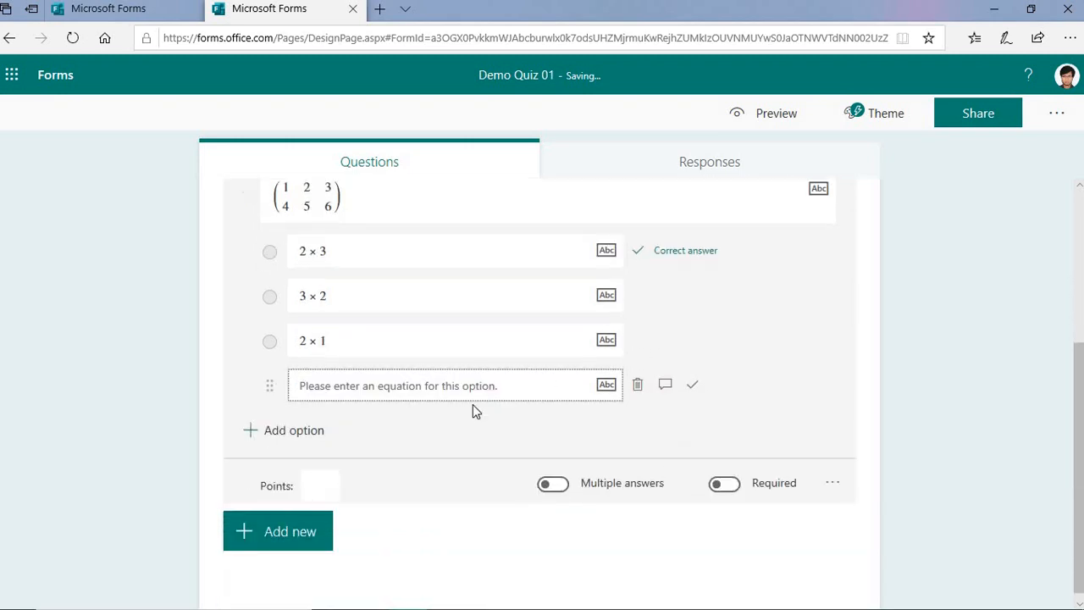
pyautogui.click(448, 386)
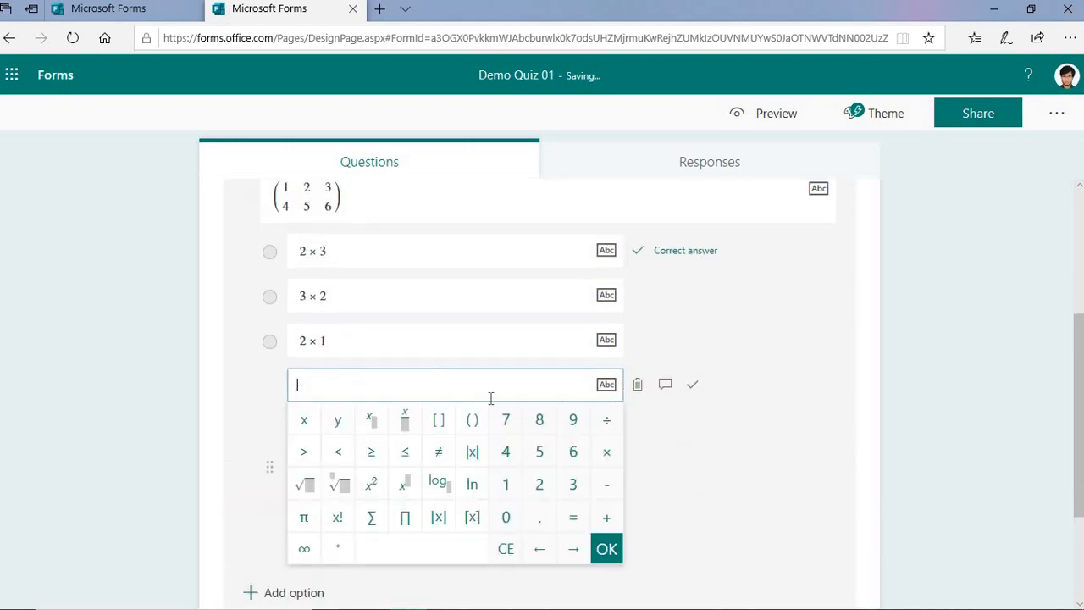
pyautogui.click(506, 491)
pyautogui.click(606, 454)
pyautogui.click(543, 491)
pyautogui.click(685, 442)
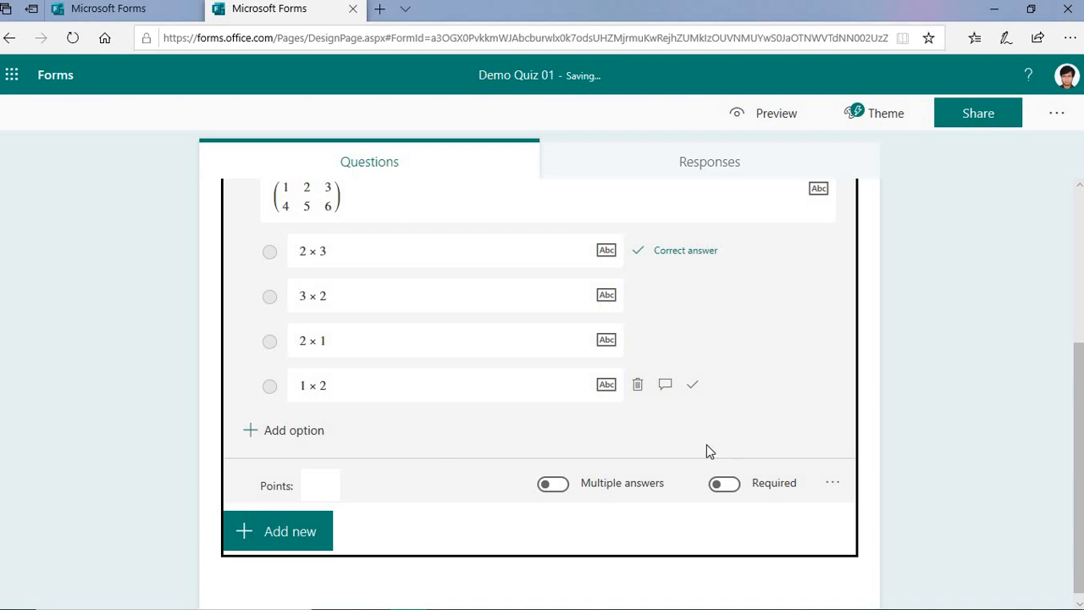
# Make the matrix dimension question required
pyautogui.scroll(1, 530, 418)
pyautogui.scroll(-1, 531, 419)
pyautogui.click(725, 488)
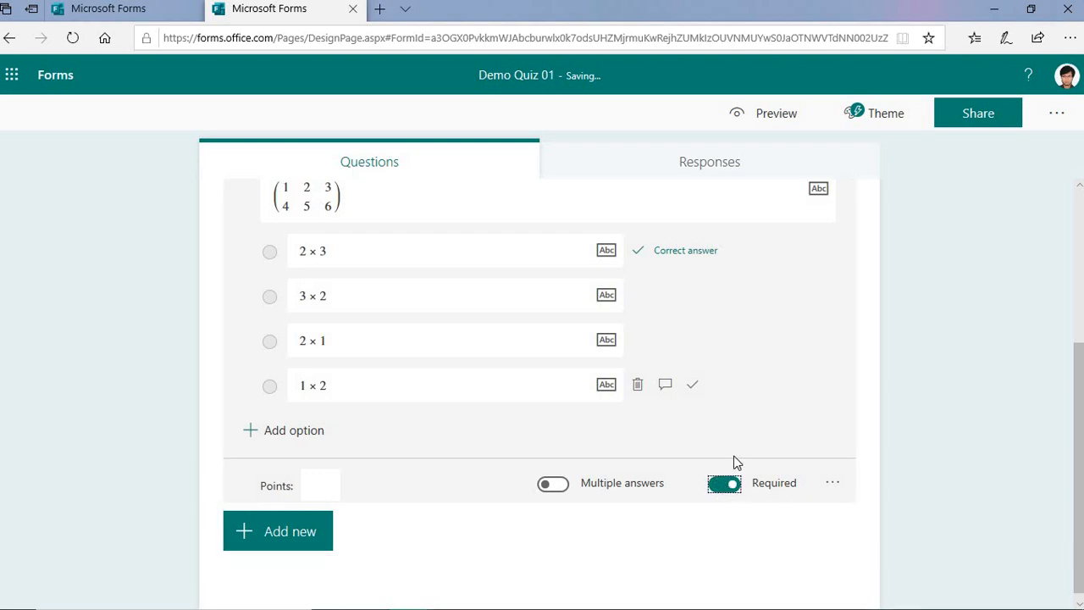
# Delete the fourth answer option of the matrix question and add it again with the equation 1 × 2
pyautogui.click(638, 385)
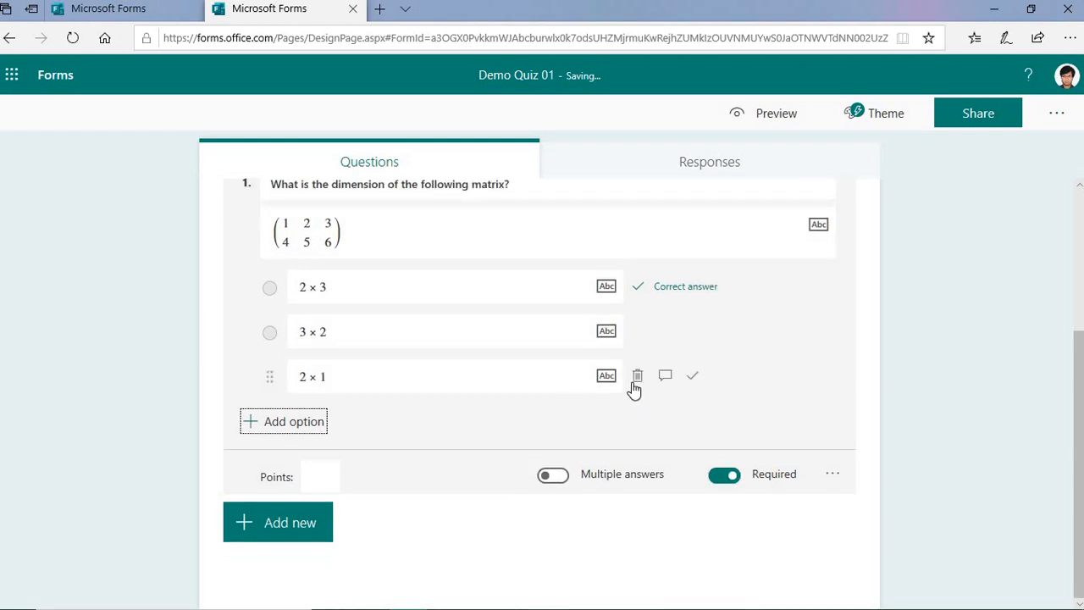
pyautogui.click(292, 429)
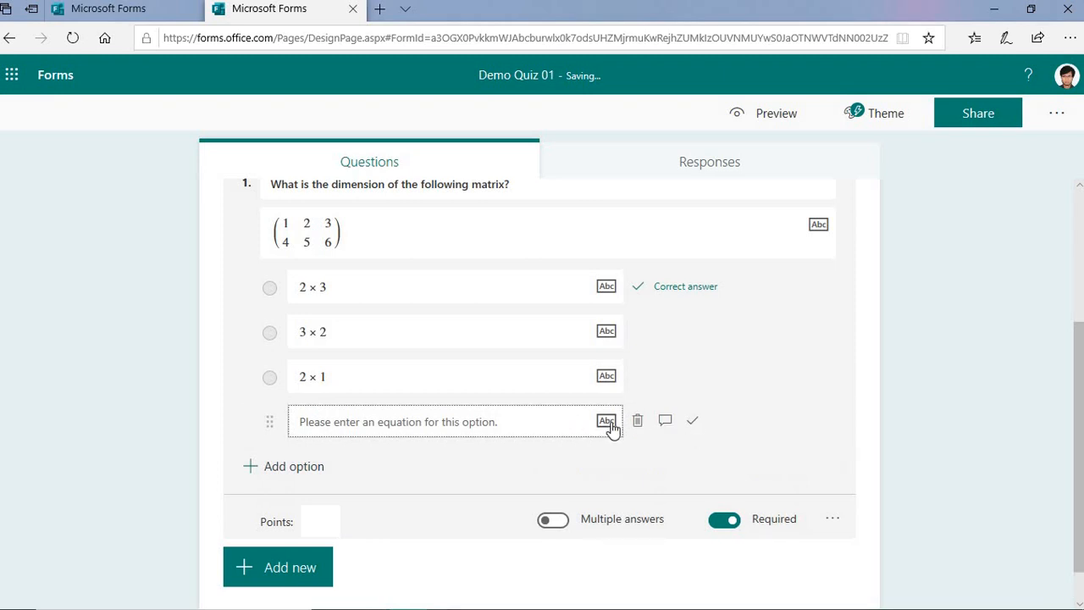
pyautogui.click(453, 432)
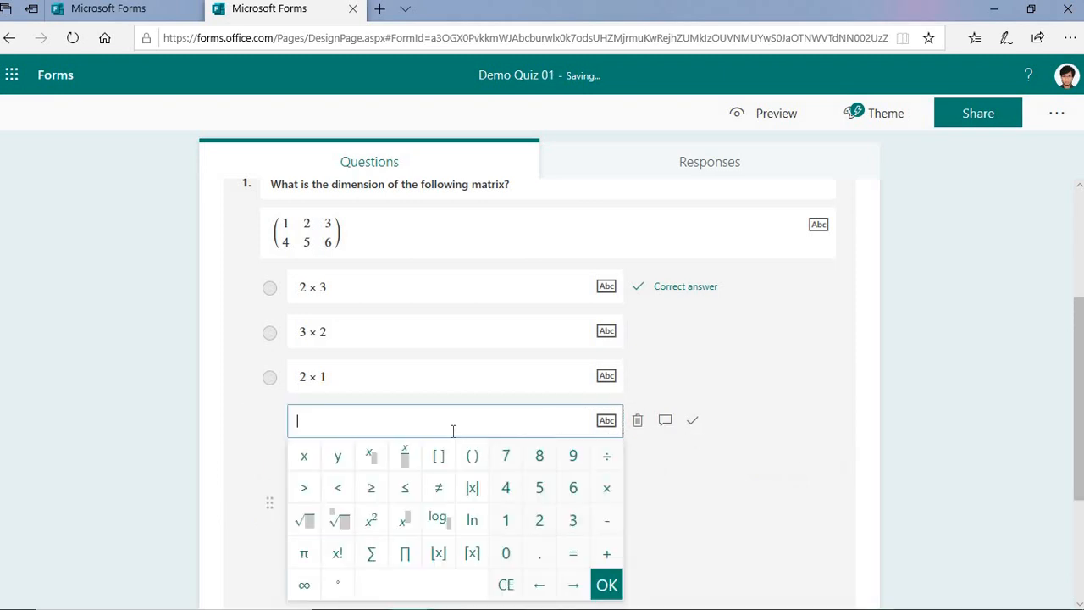
pyautogui.click(508, 520)
pyautogui.click(606, 488)
pyautogui.click(539, 520)
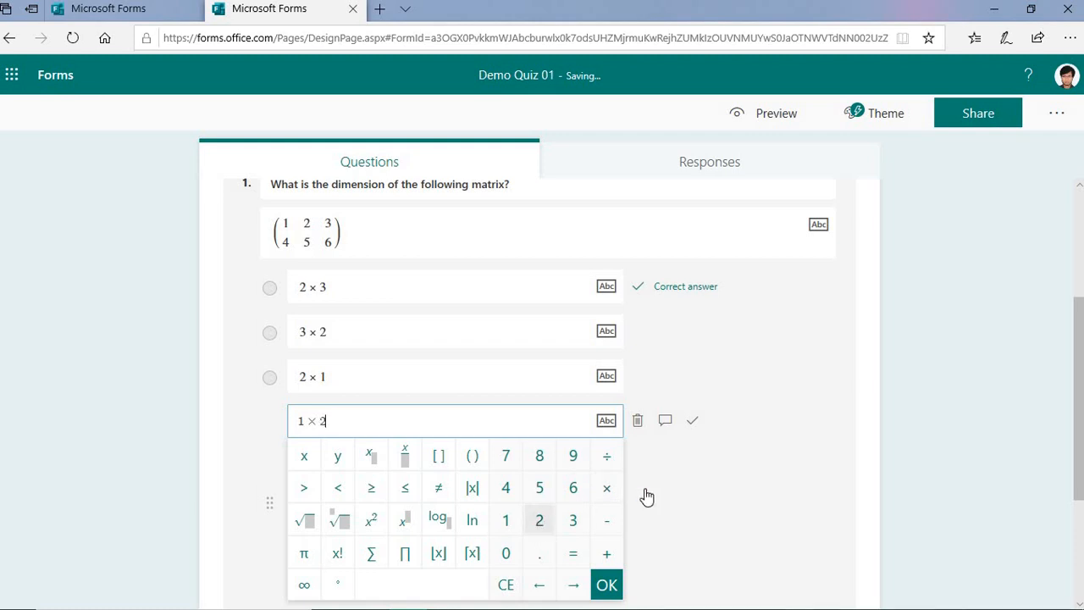
pyautogui.click(693, 470)
pyautogui.scroll(-1, 693, 471)
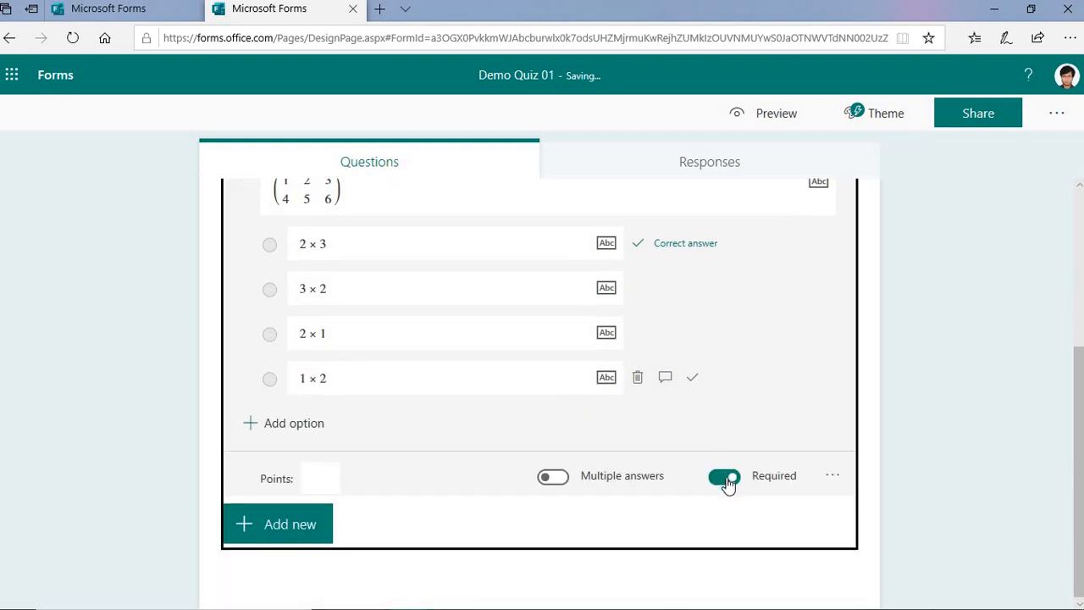
pyautogui.click(831, 478)
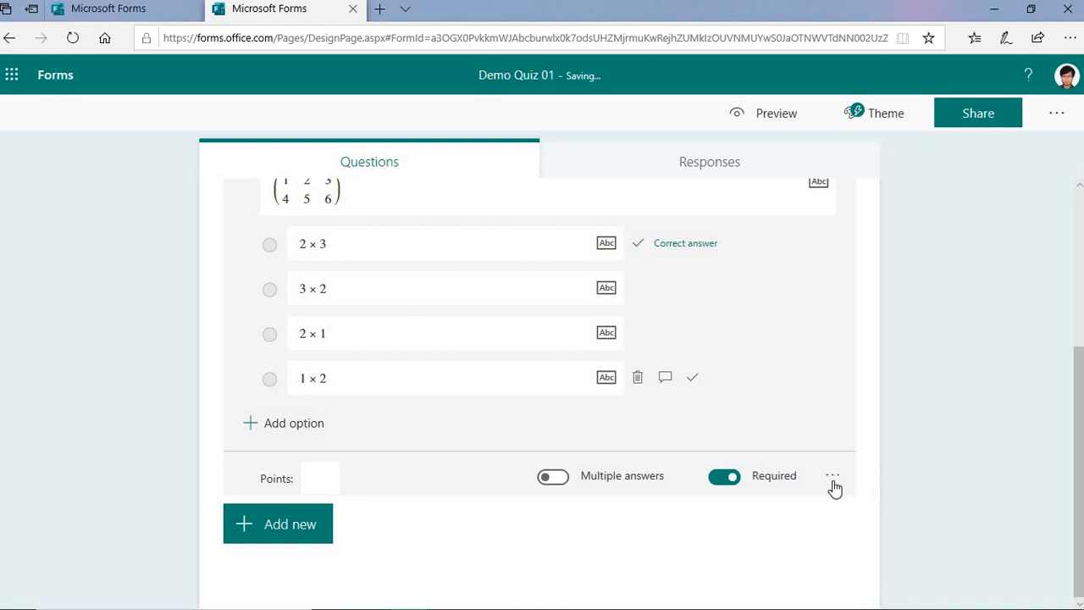
pyautogui.click(832, 477)
# Finish editing the matrix question and add a second question of type Choice to the quiz
pyautogui.click(896, 429)
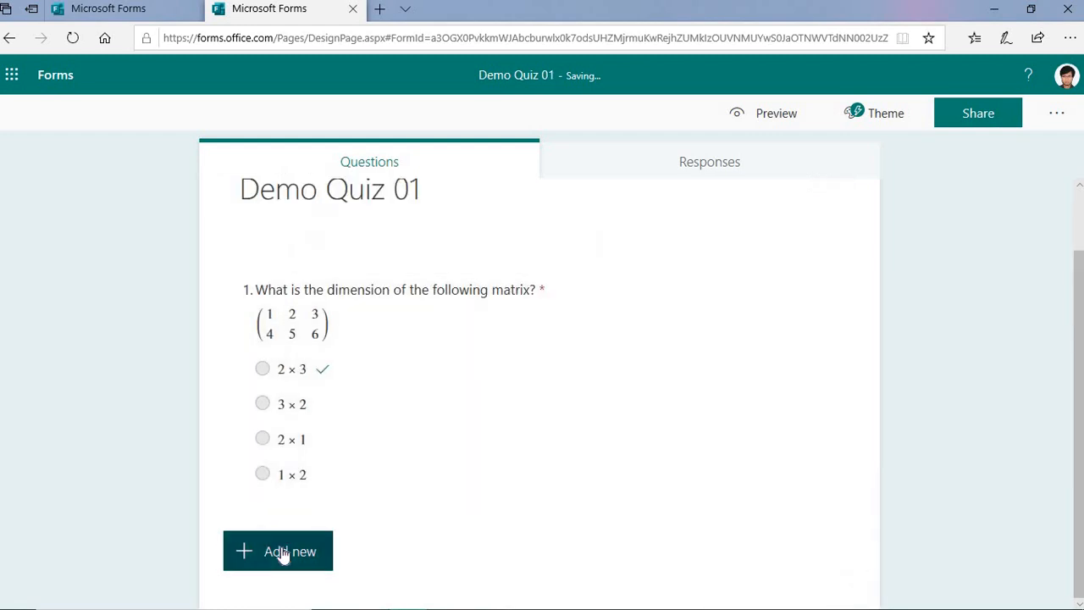
pyautogui.click(283, 554)
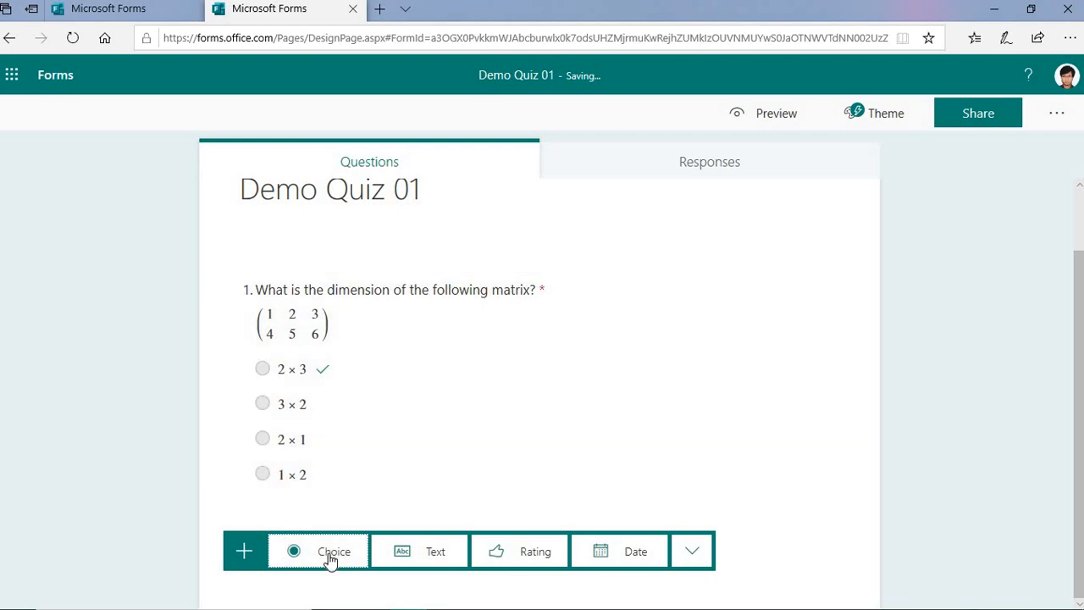
pyautogui.click(330, 554)
pyautogui.scroll(5, 456, 411)
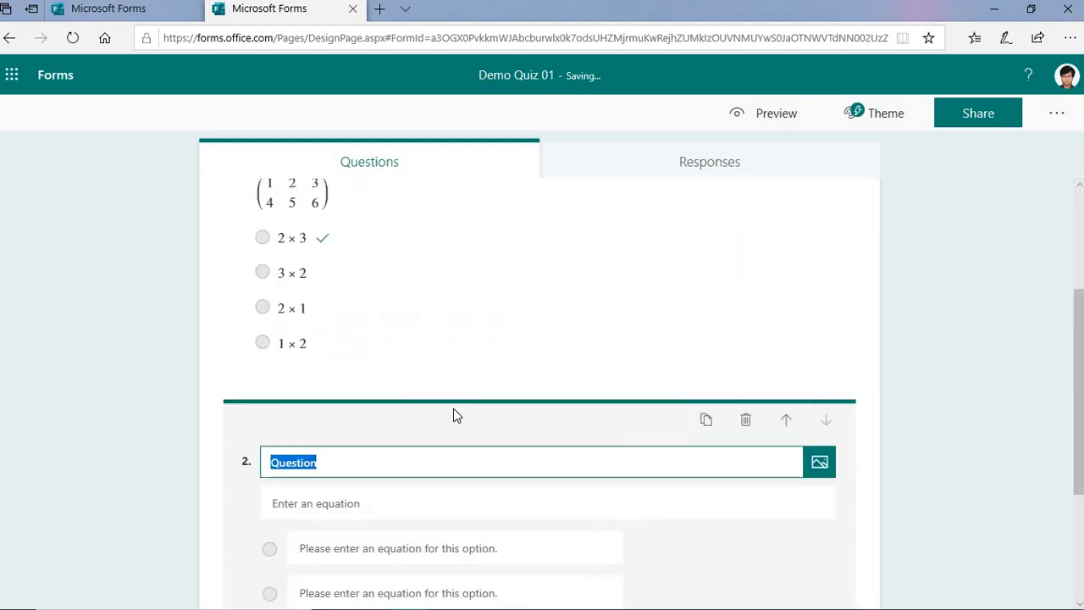
pyautogui.scroll(-2, 455, 414)
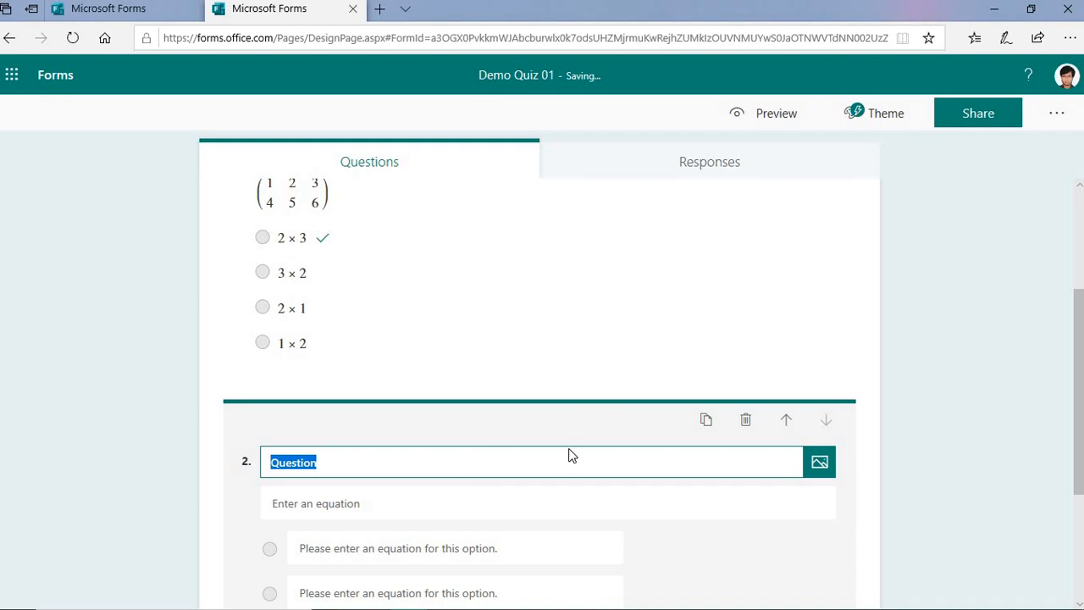
pyautogui.scroll(-1, 576, 457)
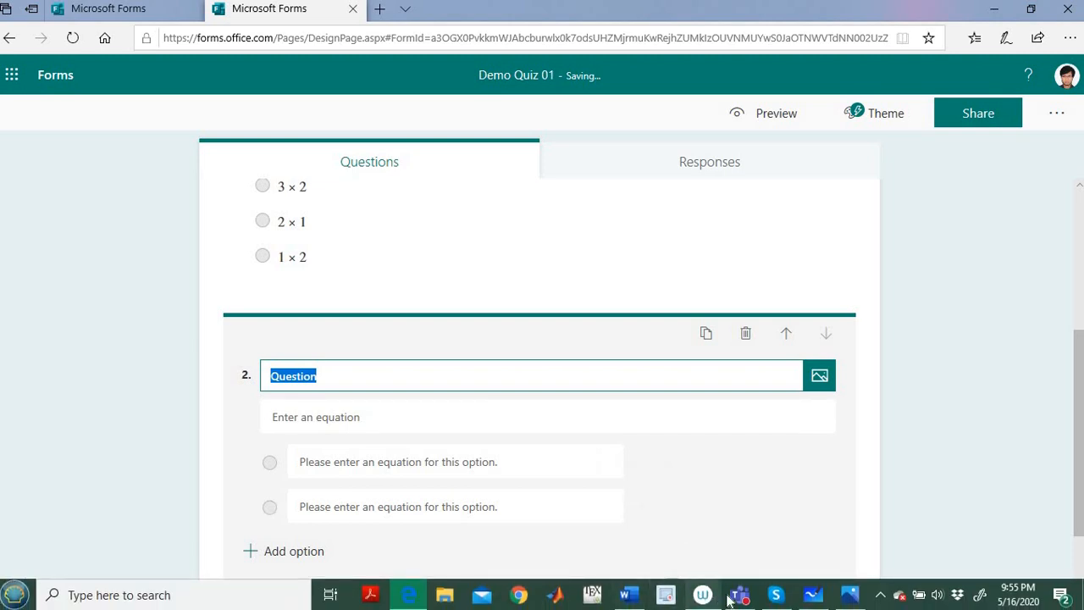
# Switch to the Word document and convert the matrix equation at its end from LaTeX back to professional format
pyautogui.moveTo(631, 598)
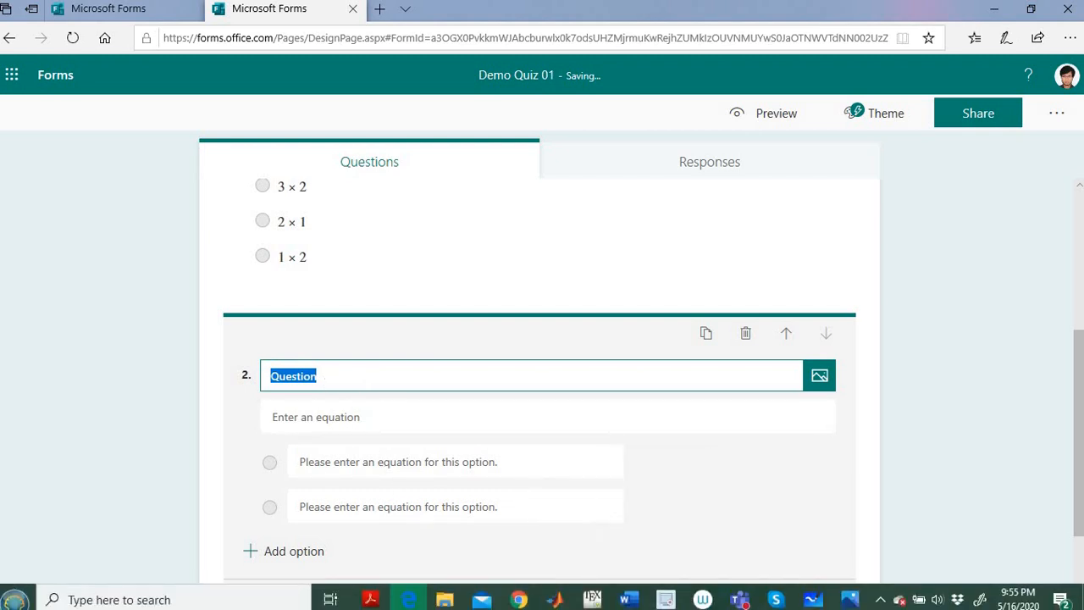
pyautogui.click(631, 596)
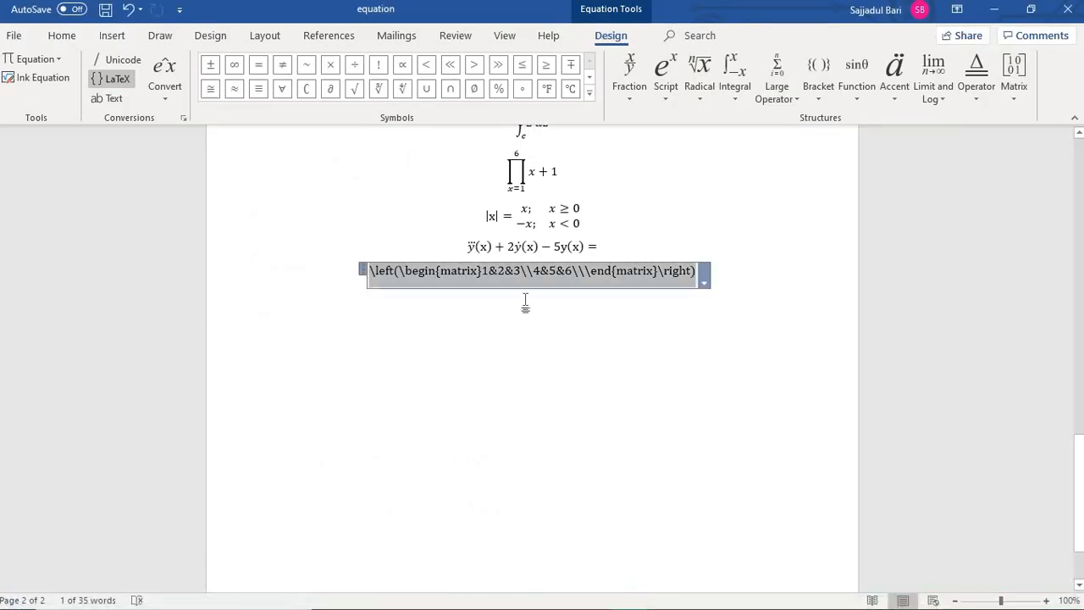
pyautogui.click(703, 282)
pyautogui.click(628, 319)
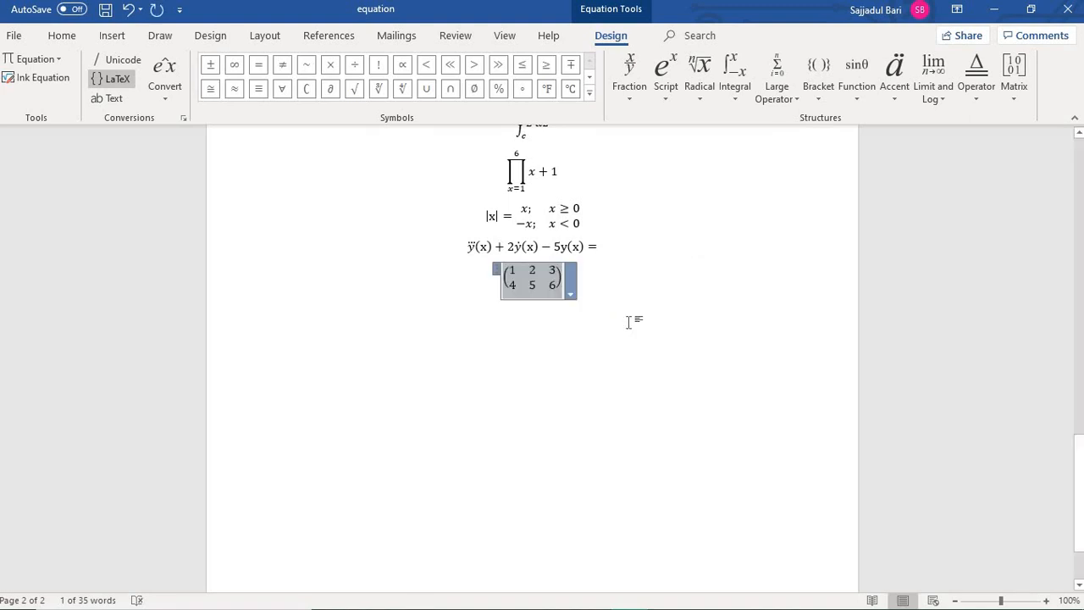
pyautogui.click(542, 364)
# Convert the binomial sum equation for (x + a)^n to linear LaTeX format
pyautogui.scroll(3, 592, 305)
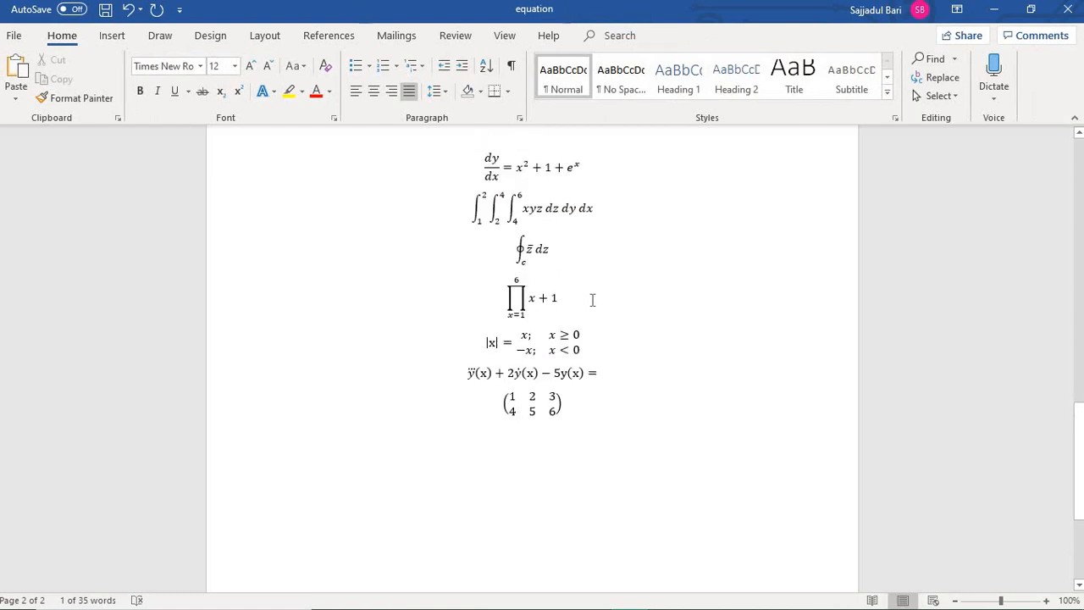
pyautogui.scroll(4, 592, 299)
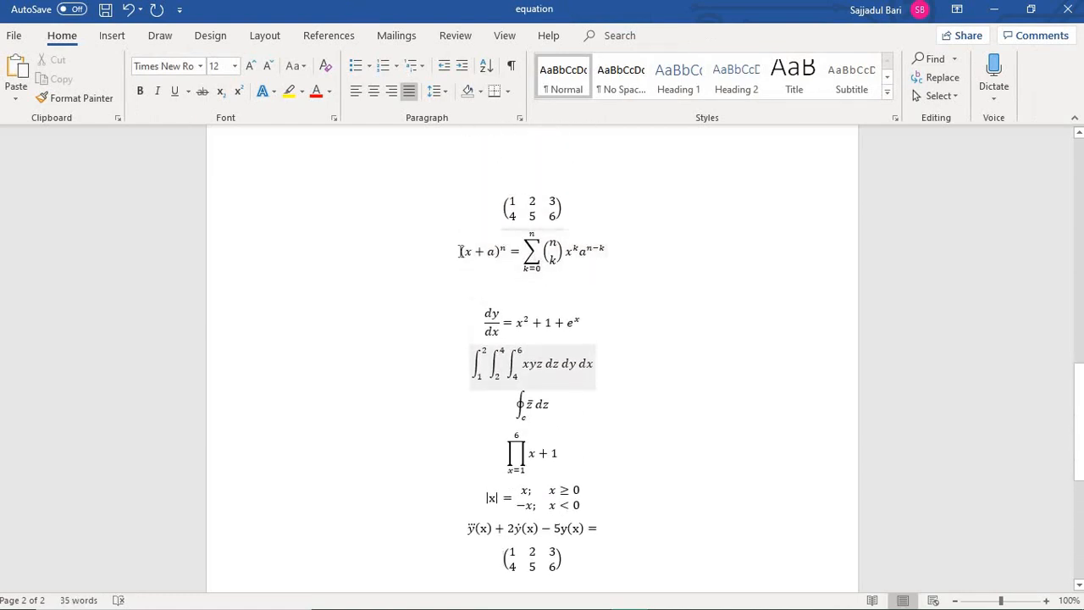
pyautogui.moveTo(461, 252); pyautogui.dragTo(591, 263)
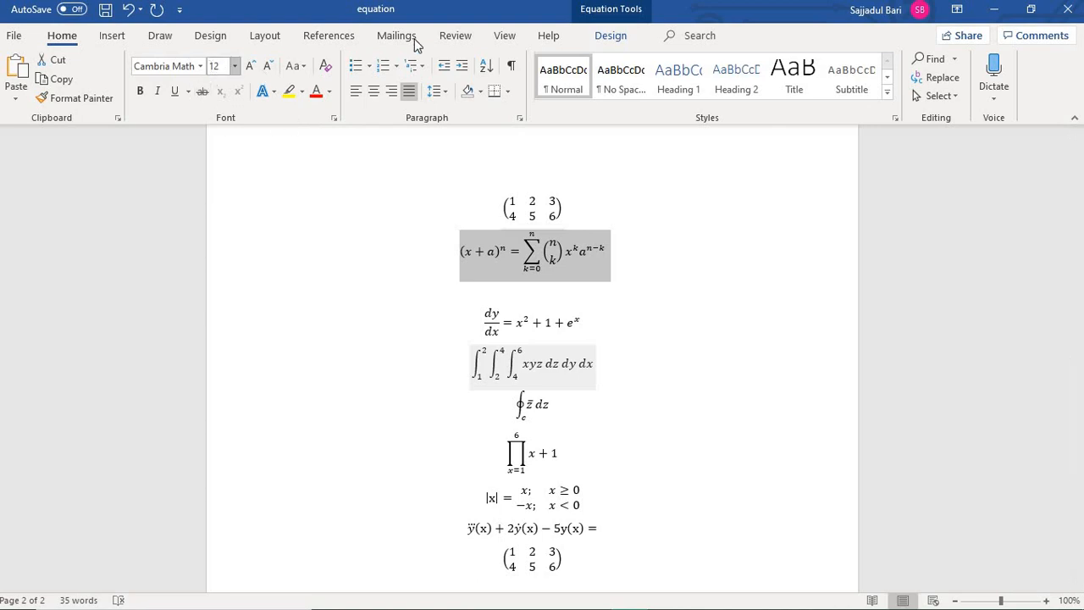
pyautogui.click(613, 31)
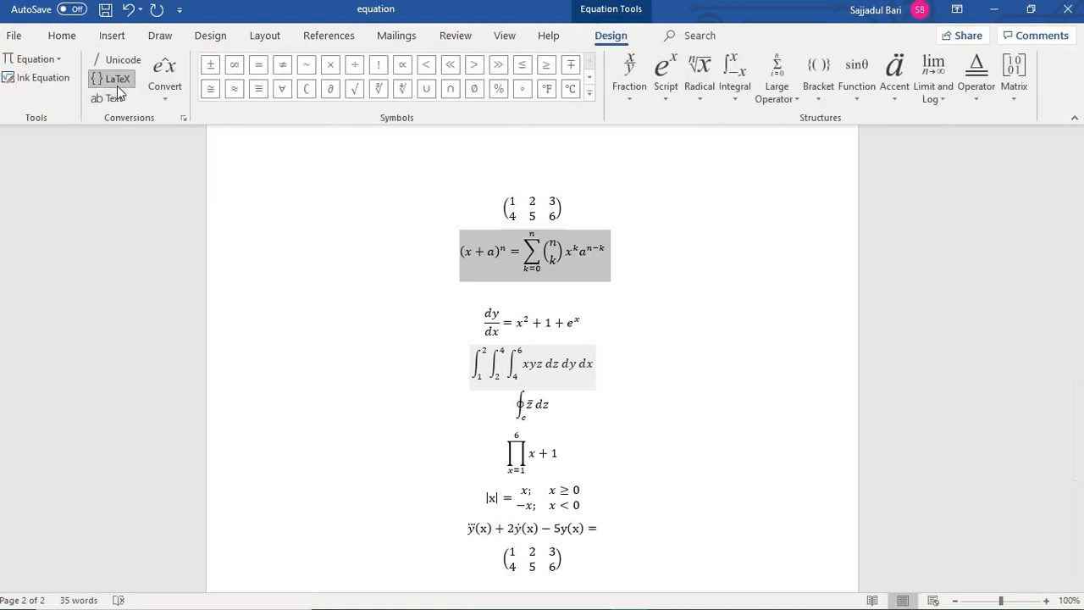
pyautogui.click(165, 95)
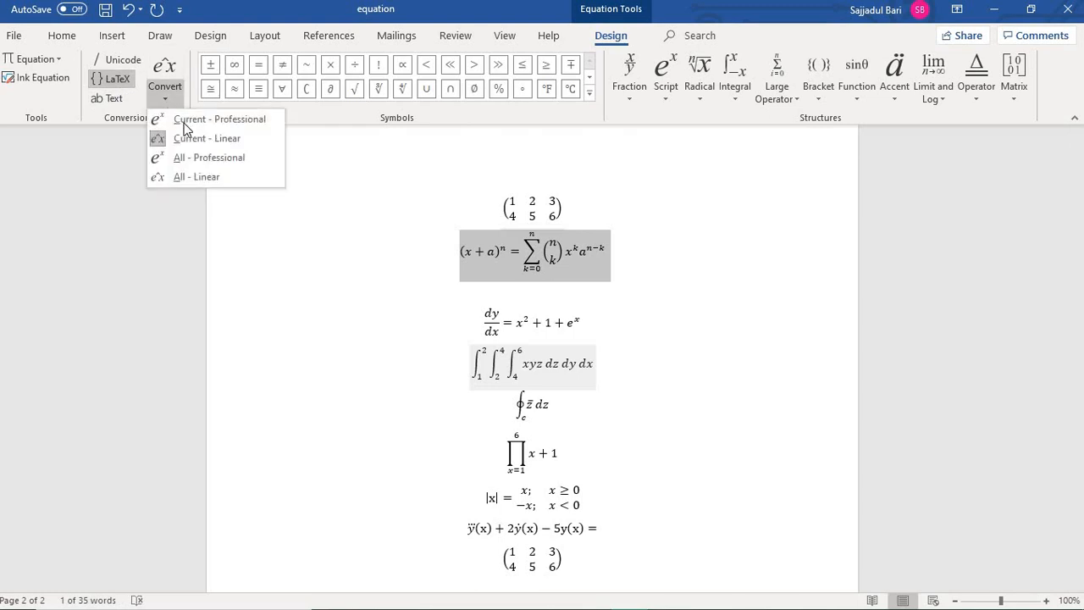
pyautogui.click(193, 140)
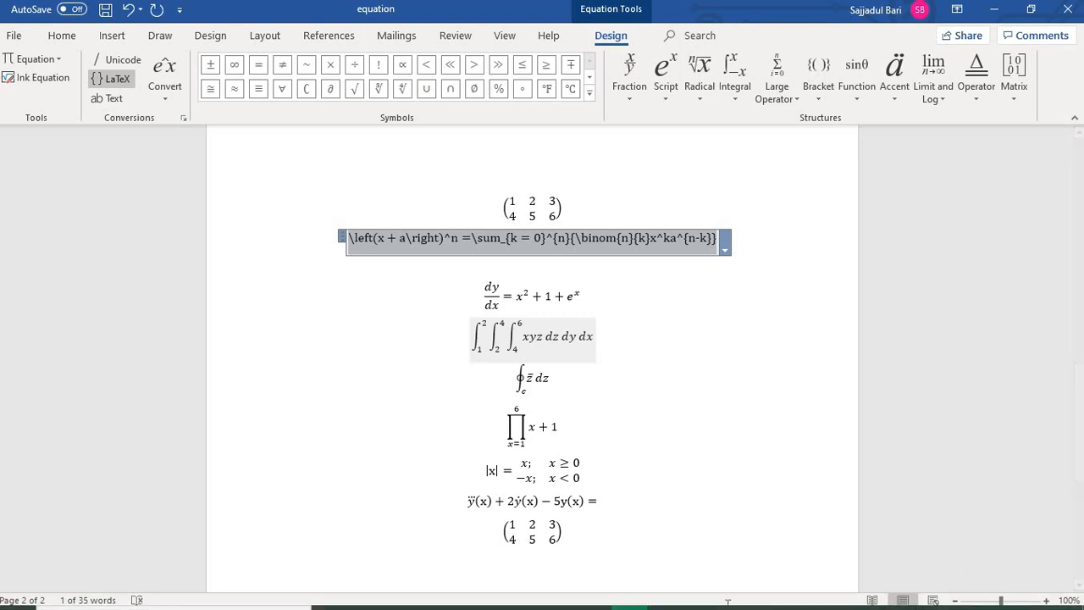
# Switch back to Forms and enter \left(x+a\right)^n=\sum_{k=0}^{n}{\binom{n}{k}x^ka^{n-k}} as question 2's subtitle, converting it to an equation
pyautogui.moveTo(703, 608)
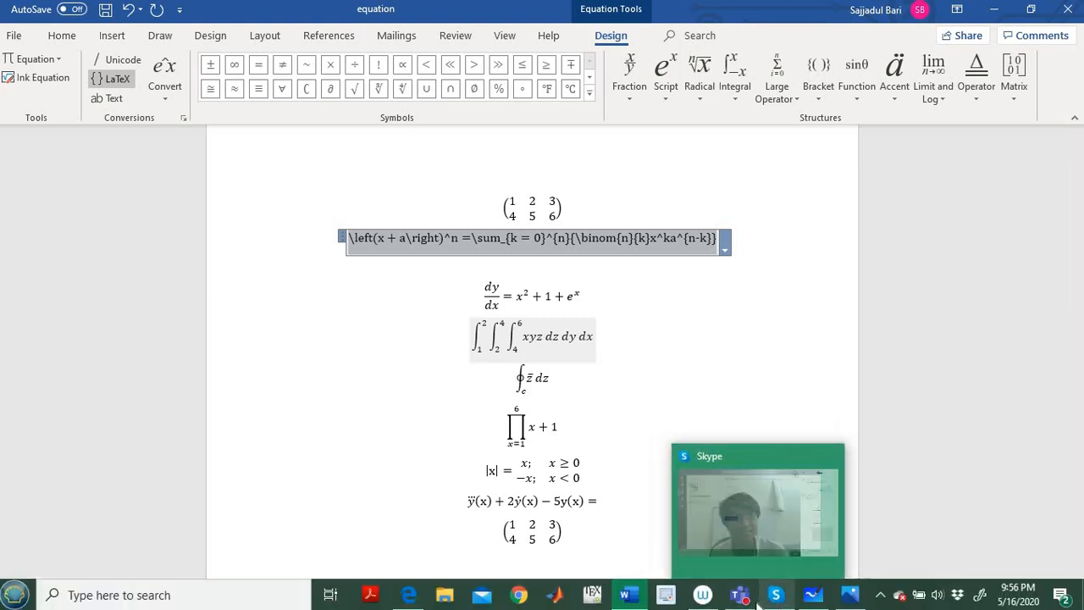
pyautogui.moveTo(751, 603)
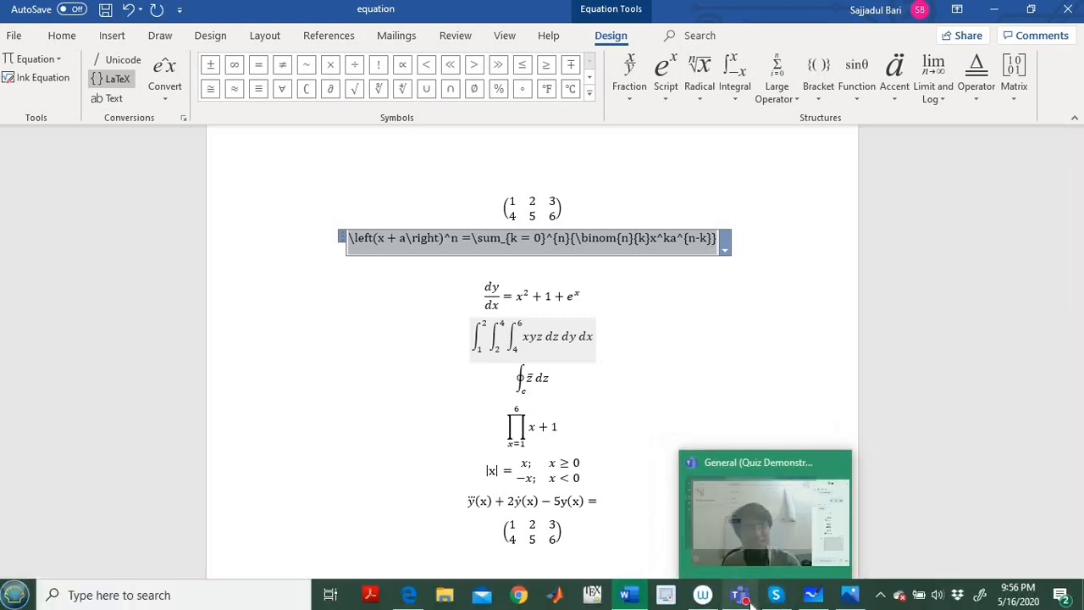
pyautogui.click(406, 601)
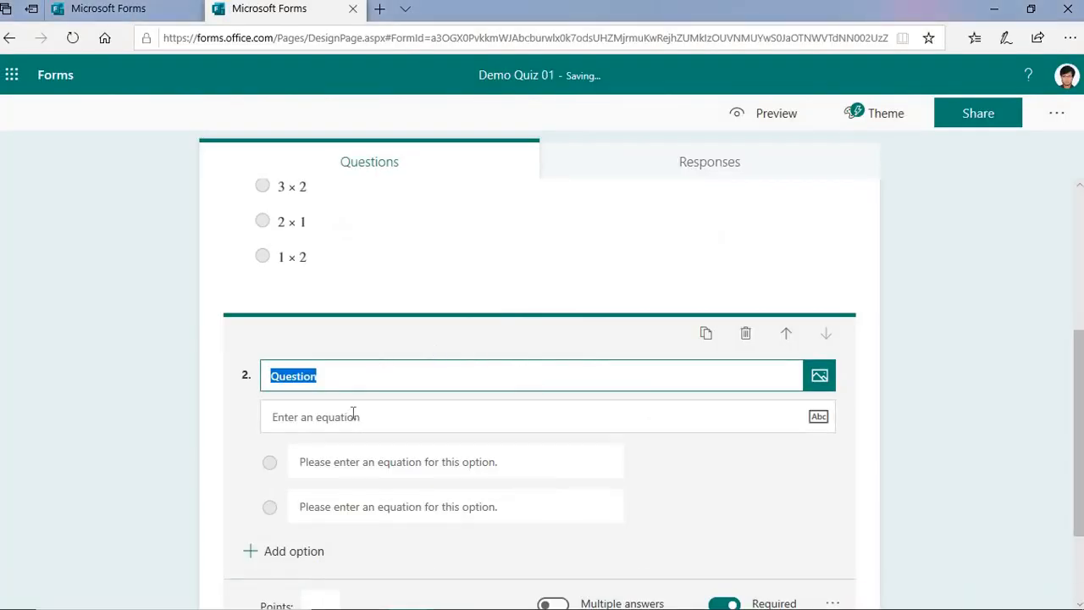
pyautogui.click(401, 413)
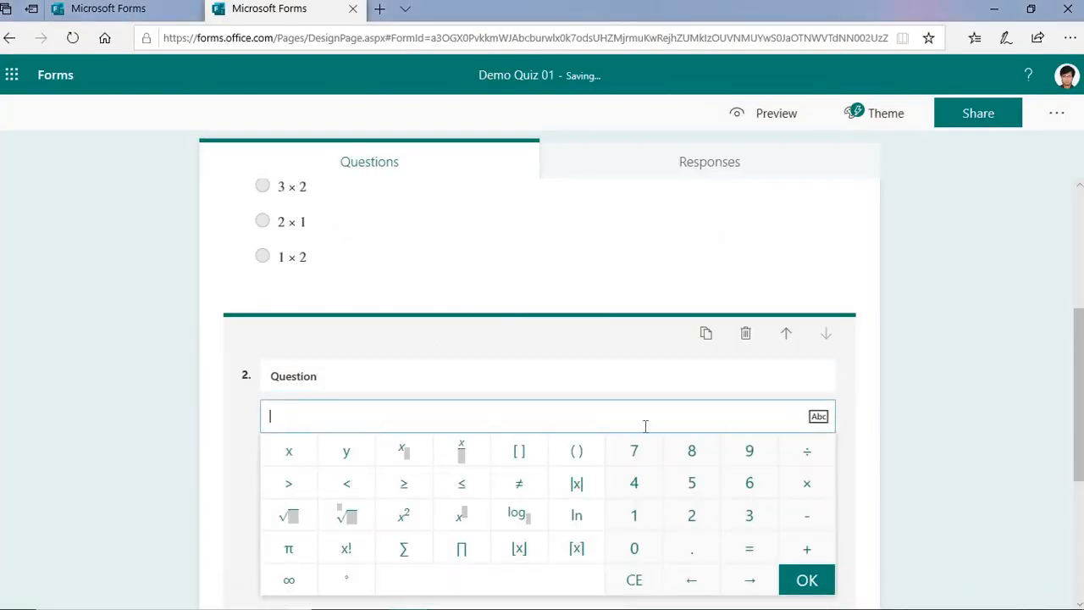
pyautogui.click(817, 418)
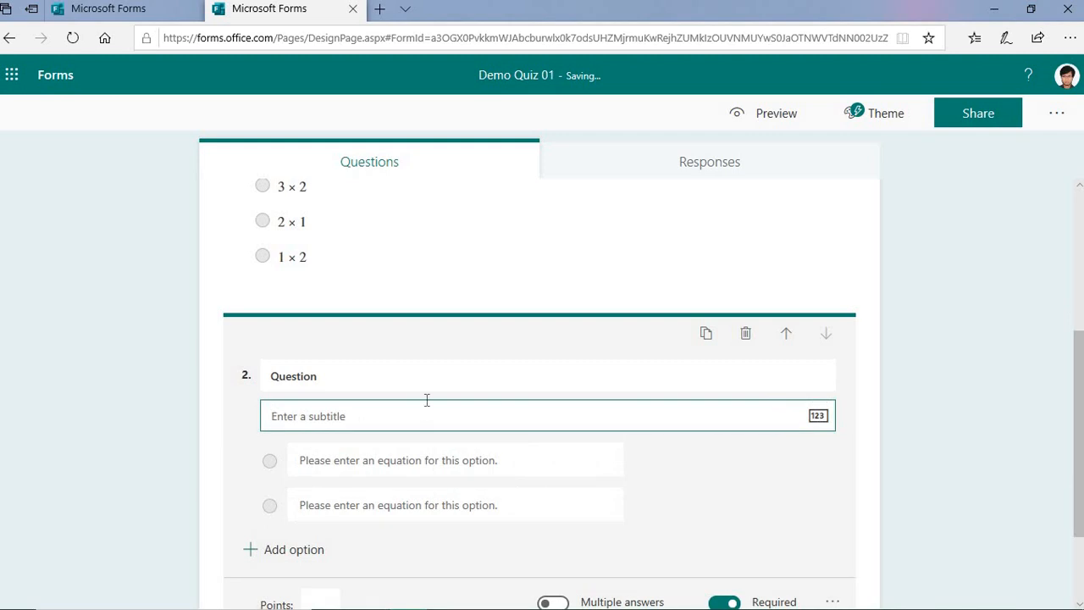
pyautogui.write('\\left(x+a\\right)^n=\\sum_{k=0}^{n}{\\binom{n}{k}x^ka^{n-k}}')
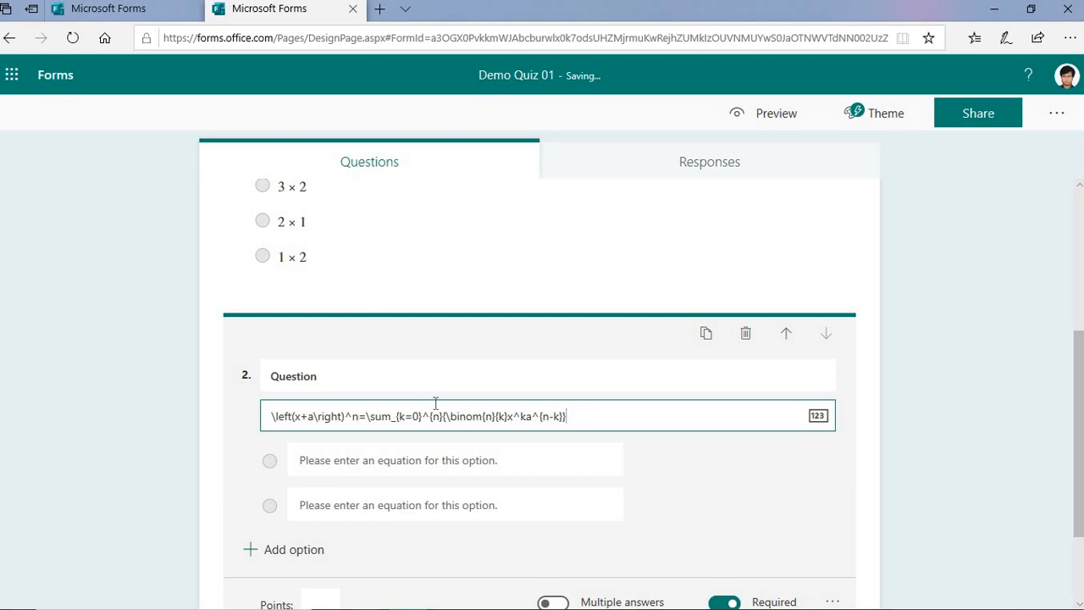
pyautogui.click(817, 418)
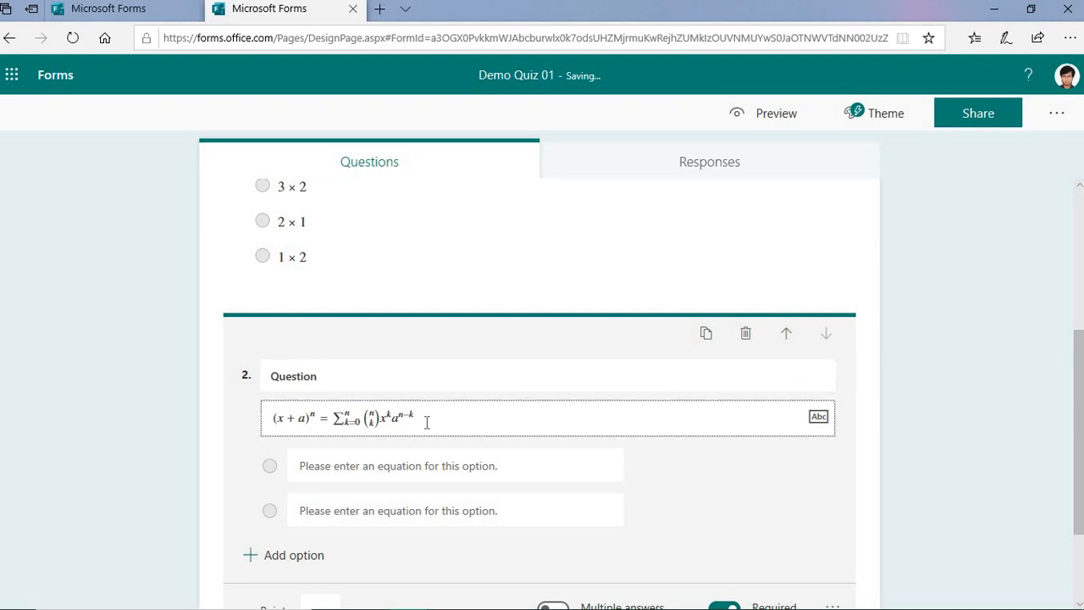
# Reopen question 2's binomial equation and switch it back to its editable LaTeX text
pyautogui.scroll(-1, 509, 398)
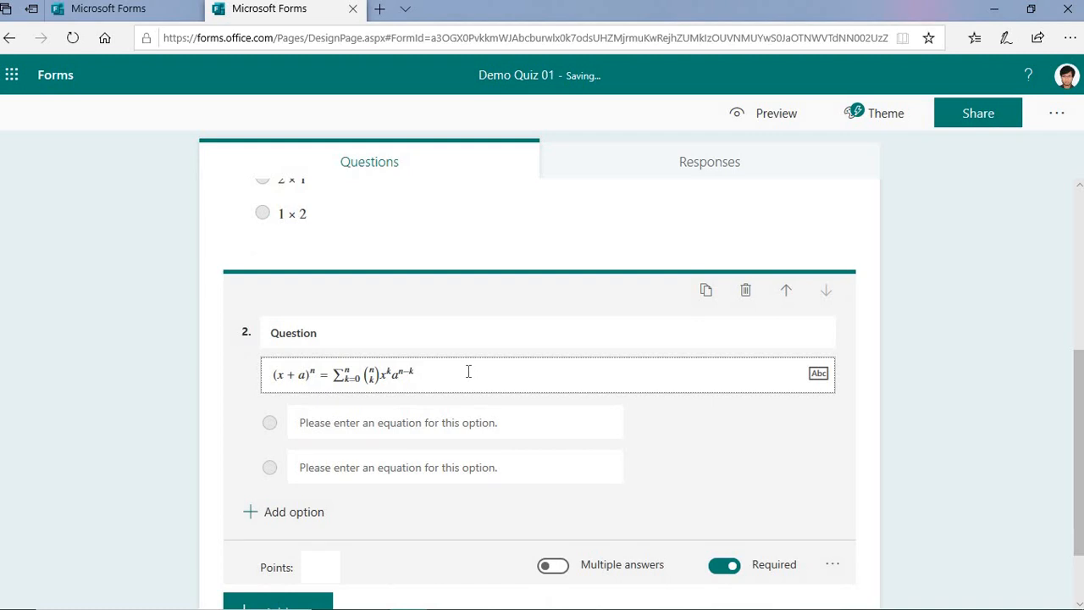
pyautogui.click(468, 371)
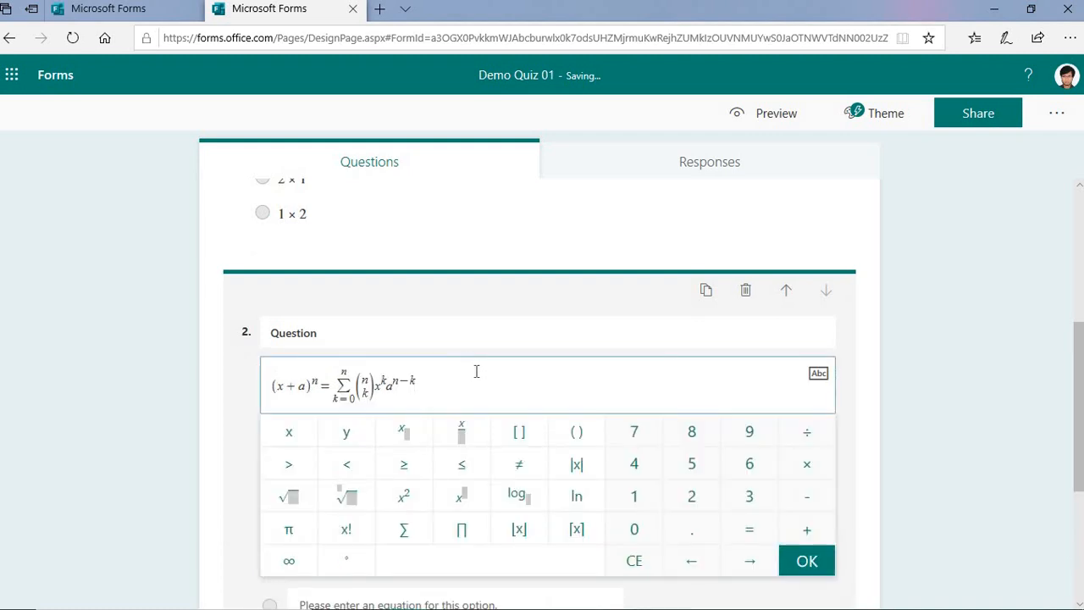
pyautogui.click(818, 374)
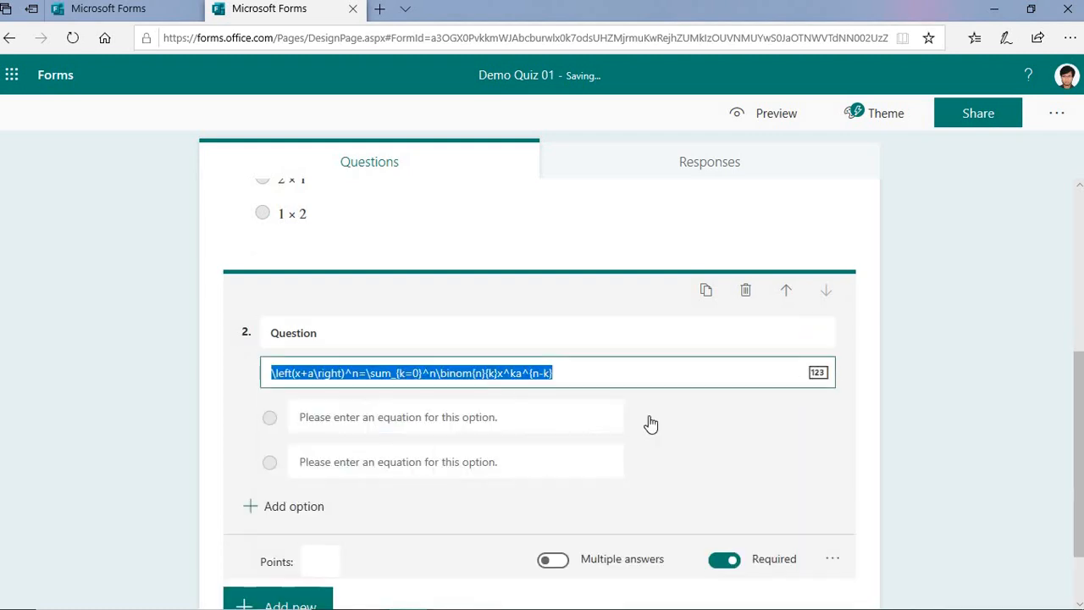
# Switch to the Word document and convert the differential equation dy/dx = x^2 + 1 + e^x to linear LaTeX format
pyautogui.moveTo(667, 607)
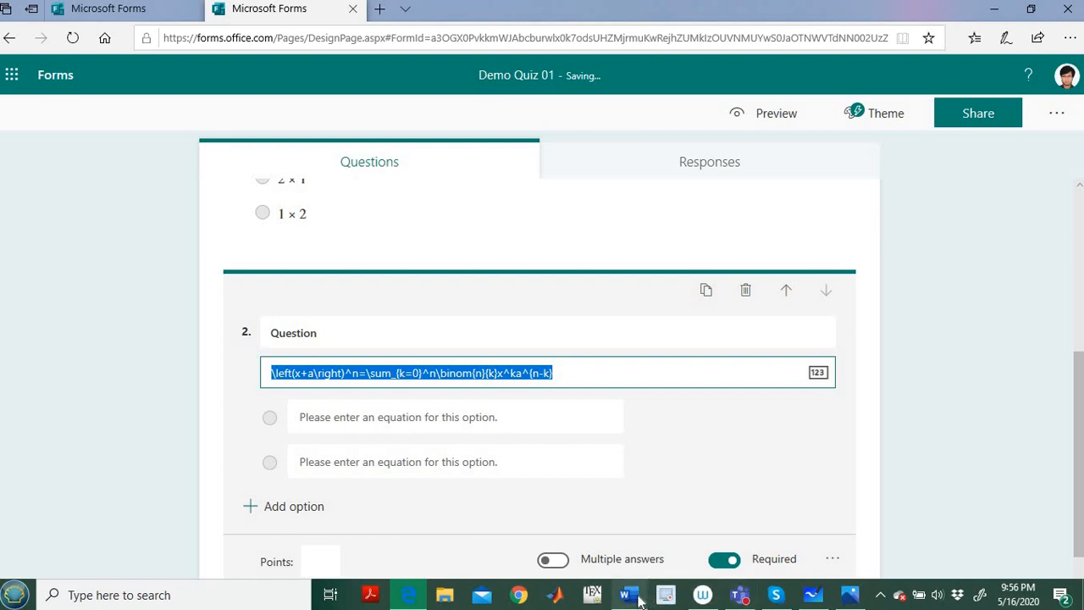
pyautogui.click(638, 598)
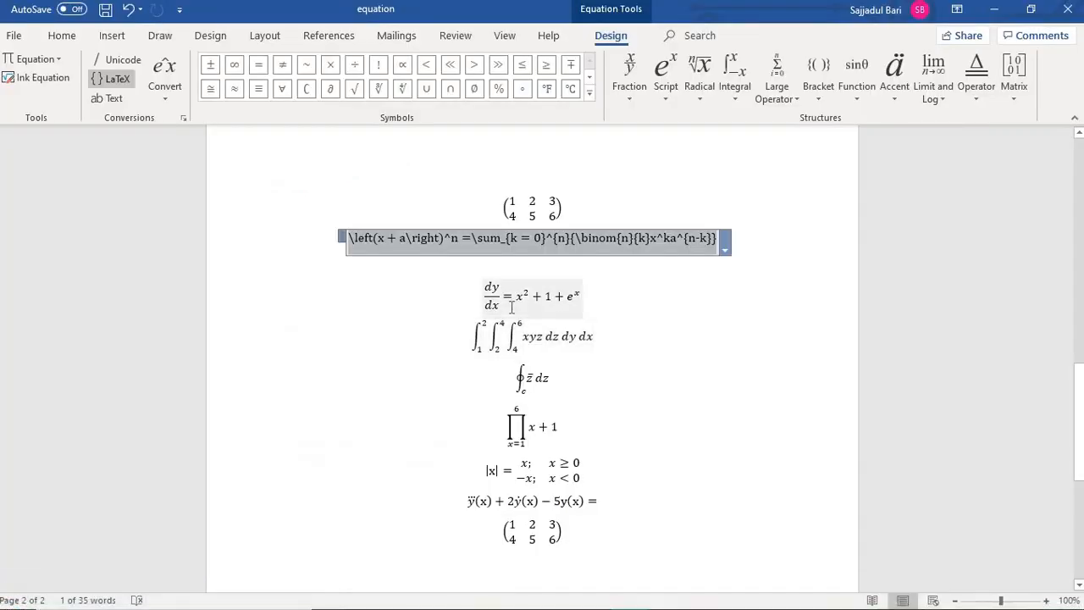
pyautogui.scroll(-1, 511, 307)
pyautogui.moveTo(484, 259); pyautogui.dragTo(421, 282)
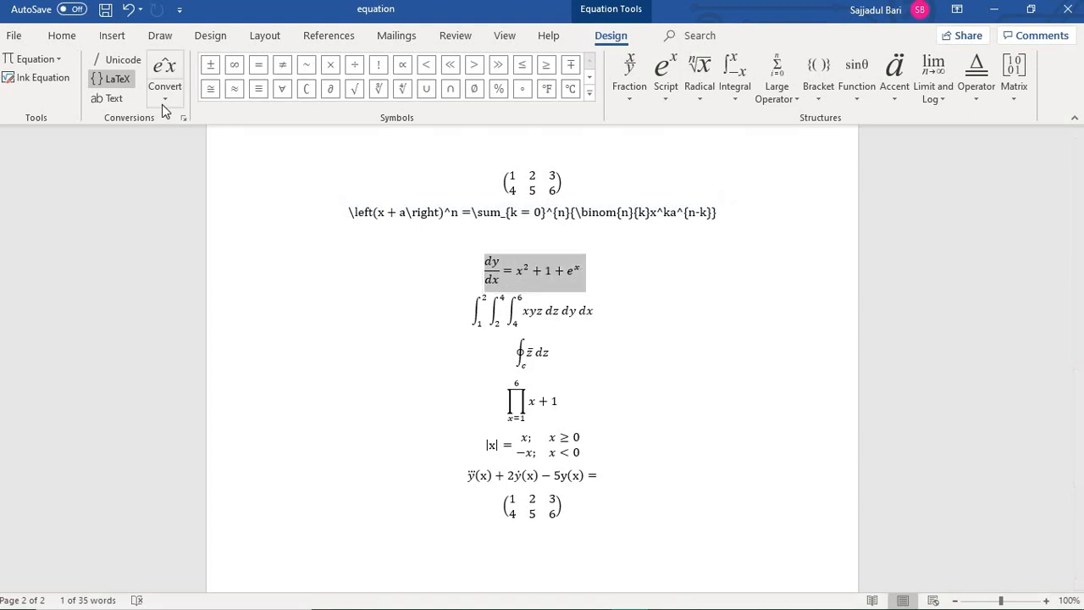
pyautogui.click(163, 100)
pyautogui.click(208, 139)
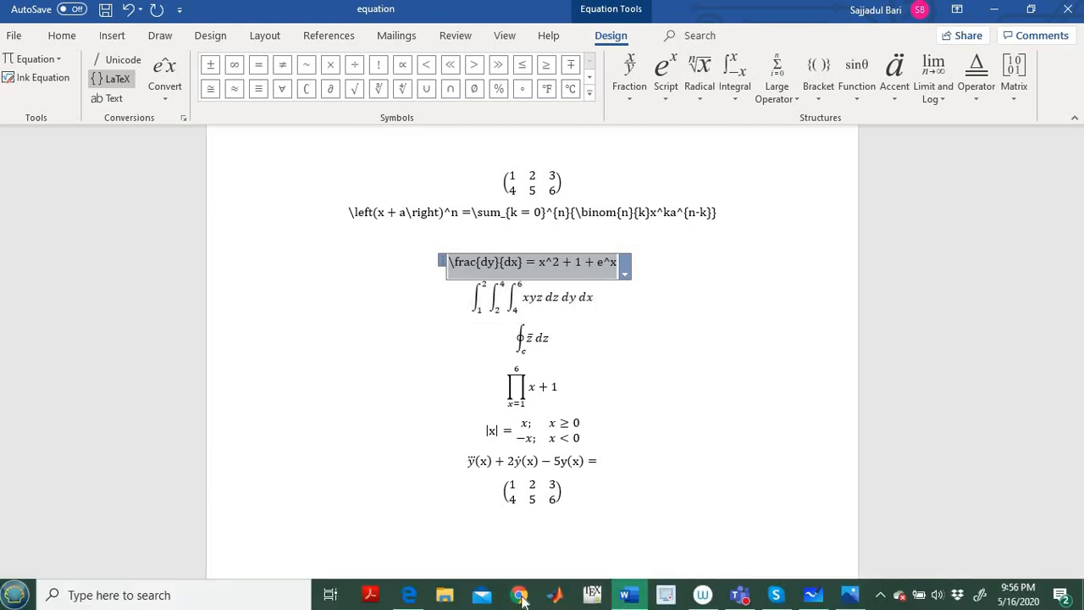
# Switch to Forms, replace question 2's subtitle with \frac{dy}{dx}=x^2+1+e^x, display it as an equation and return it to editable LaTeX text
pyautogui.click(405, 603)
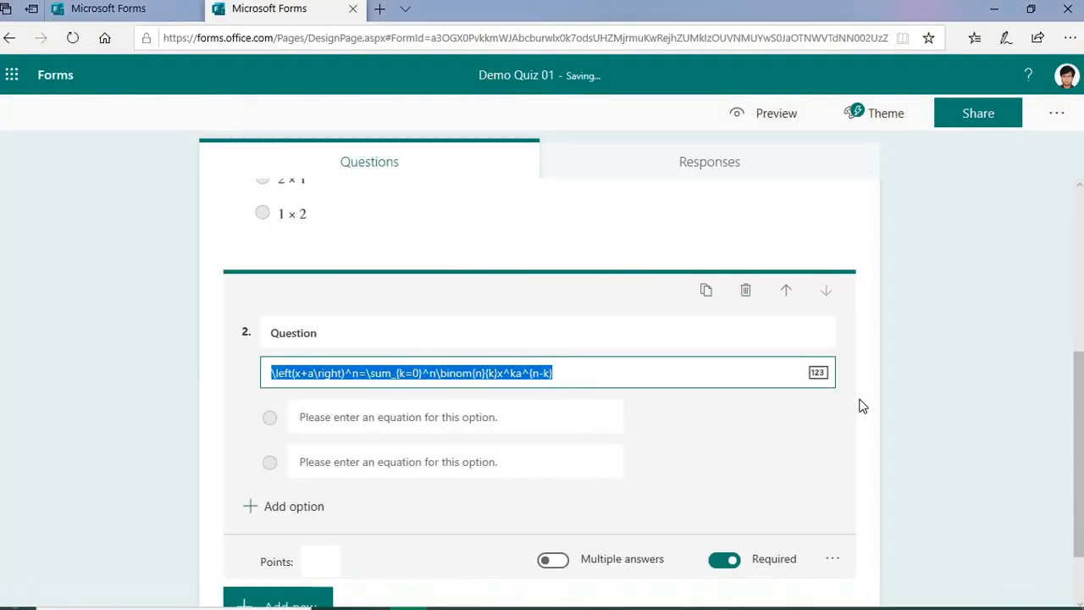
pyautogui.write('\\frac{dy}{dx}=x^2+1+e^x')
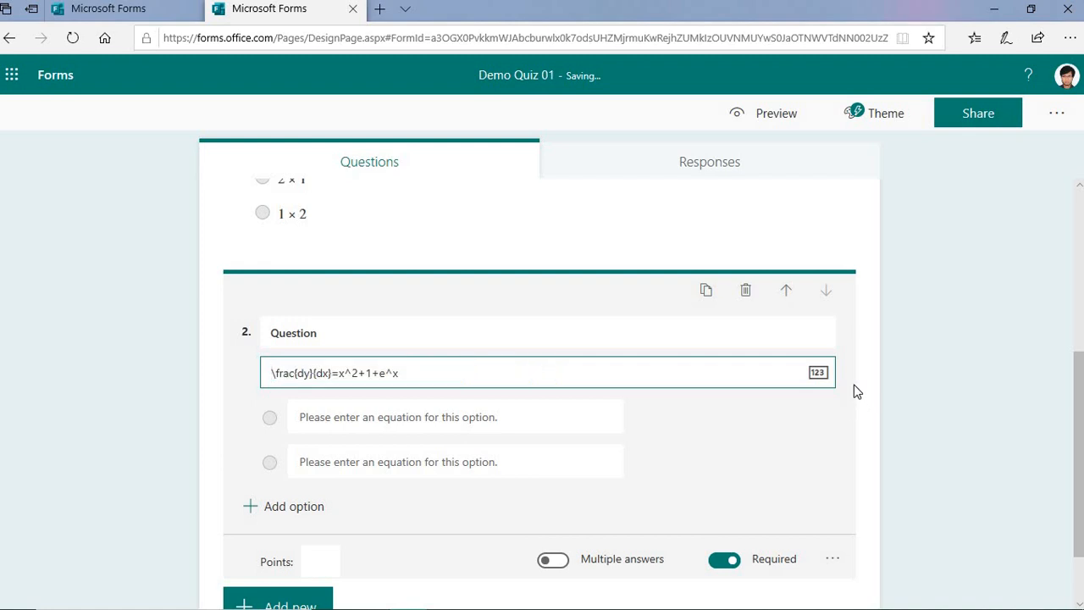
pyautogui.click(818, 373)
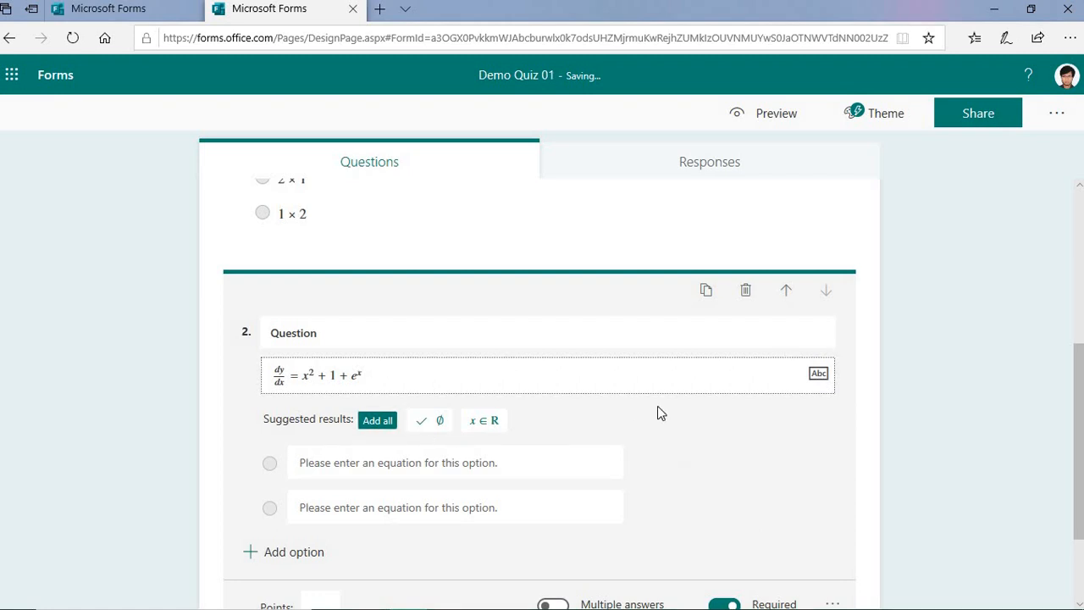
pyautogui.click(825, 381)
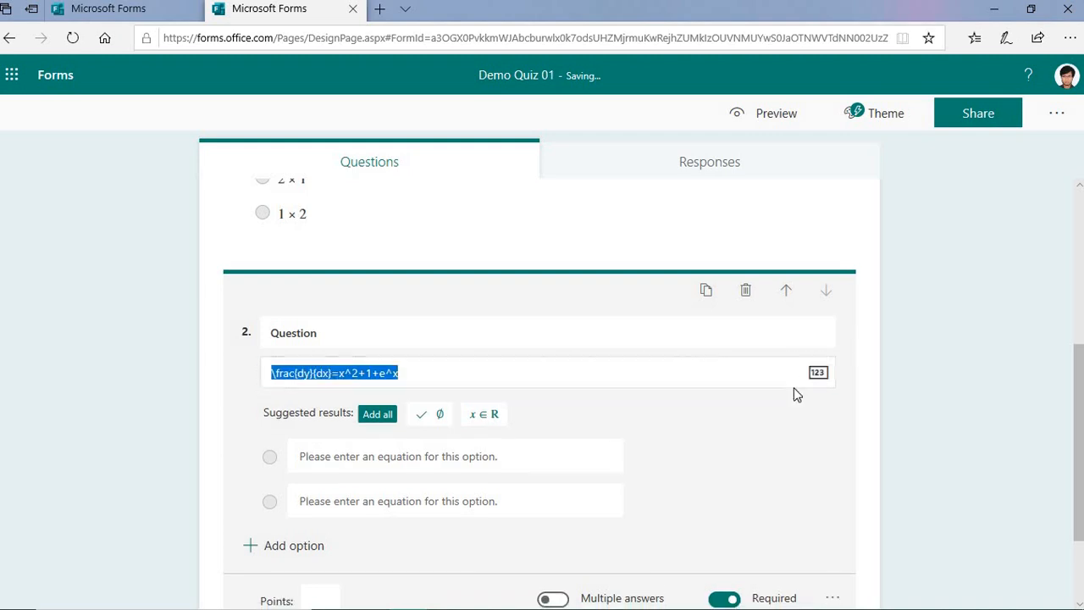
# Switch to the Word document and convert the triple integral of xyz dz dy dx to linear LaTeX format
pyautogui.moveTo(628, 599)
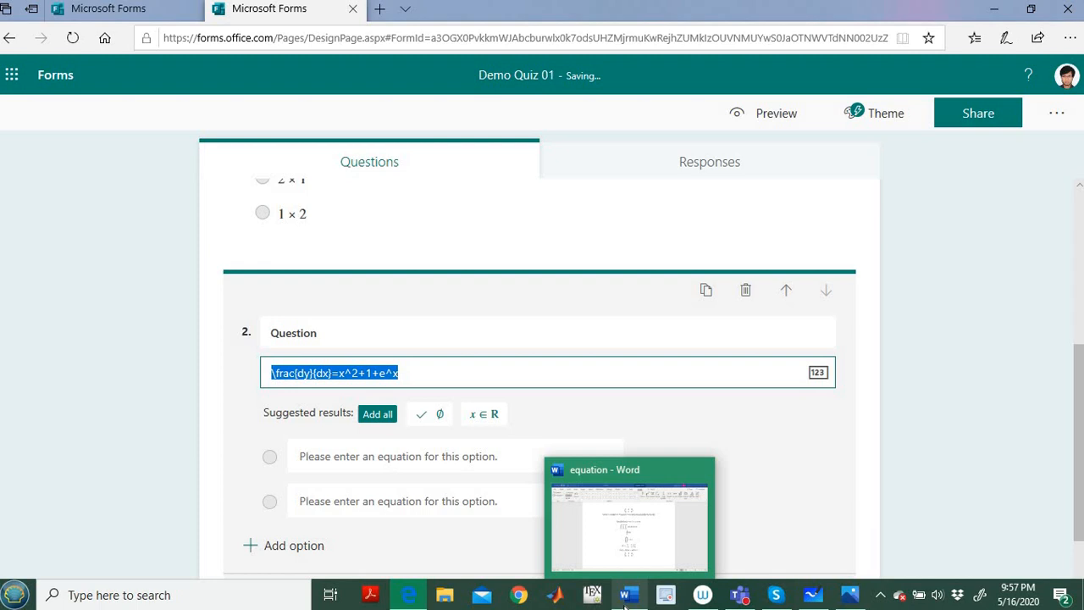
pyautogui.click(625, 596)
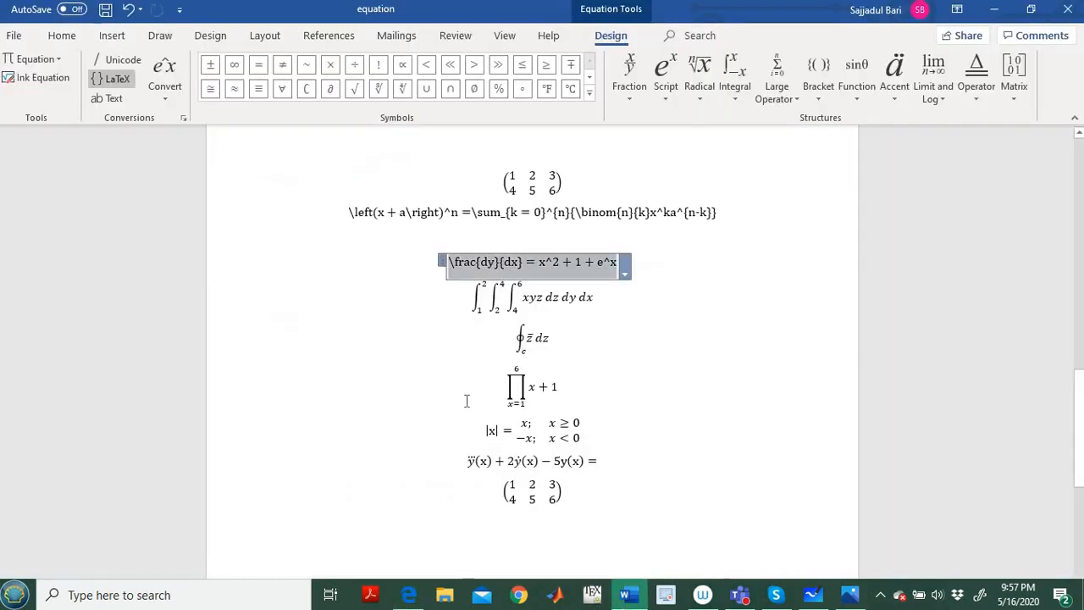
pyautogui.click(479, 298)
pyautogui.moveTo(475, 287); pyautogui.dragTo(523, 298)
pyautogui.click(172, 99)
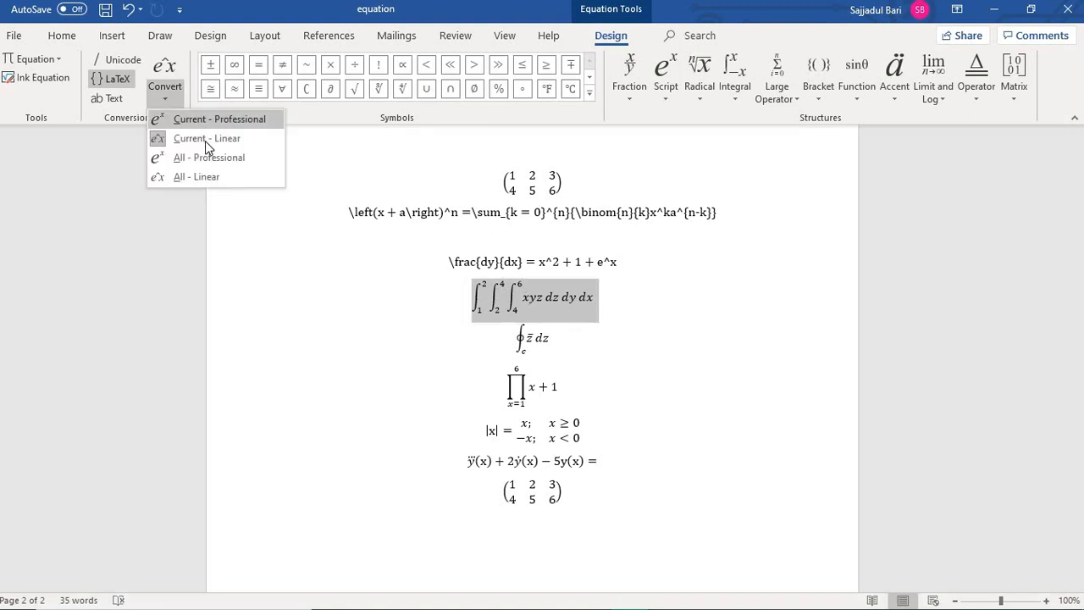
pyautogui.click(206, 138)
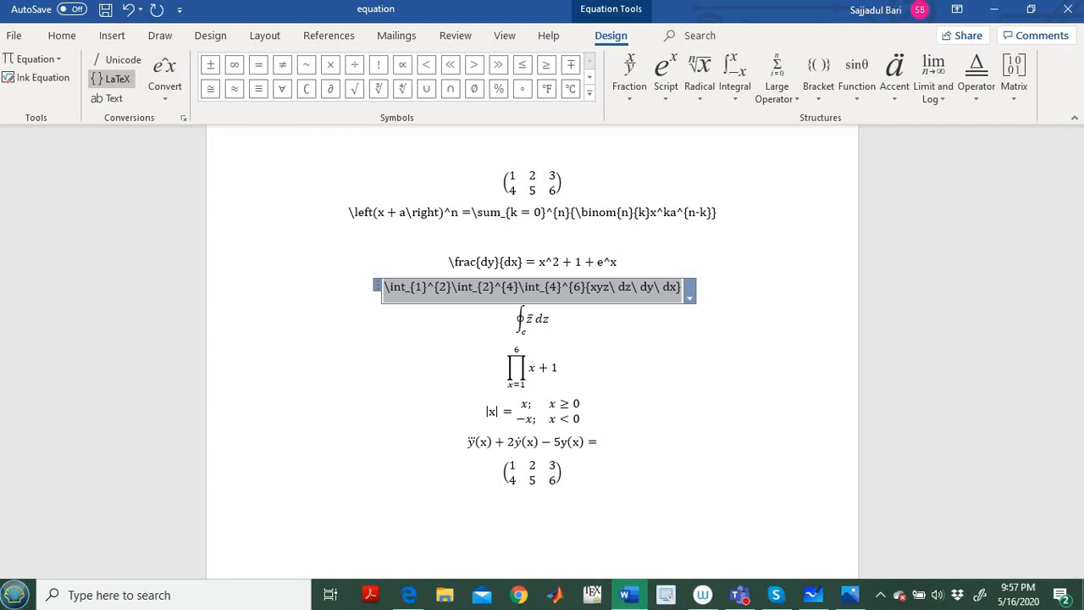
# Switch to Forms and replace question 2's subtitle with \int_{1}^{2}\int_{2}^{4}\int_{4}^{6}{xyz\ dz\ dy\ dx}, converting it to an equation
pyautogui.click(410, 594)
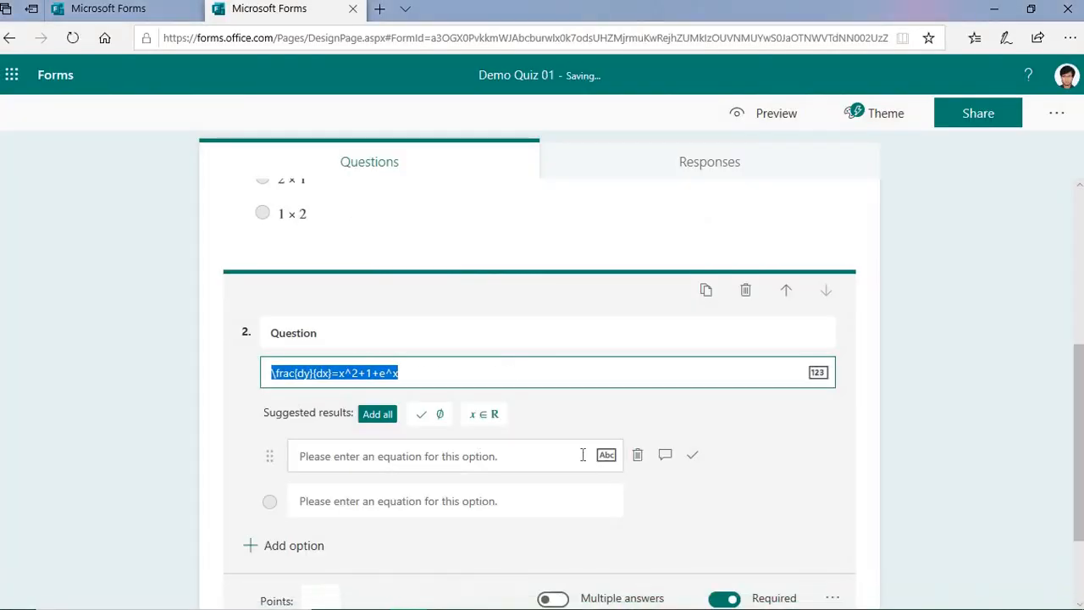
pyautogui.write('\\int_{1}^{2}\\int_{2}^{4}\\int_{4}^{6}{xyz\\ dz\\ dy\\ dx}')
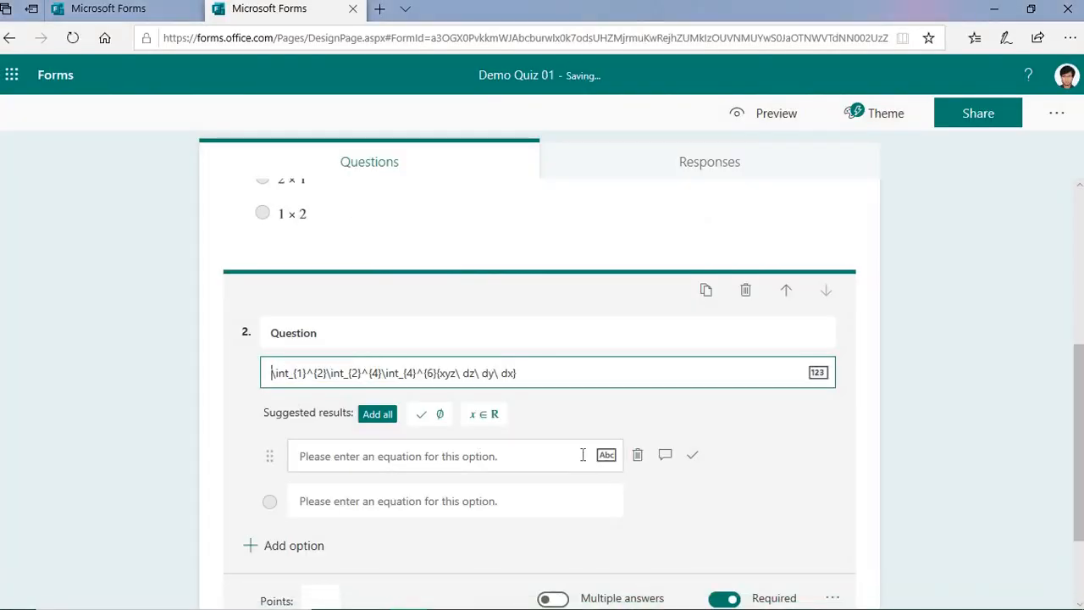
pyautogui.click(818, 377)
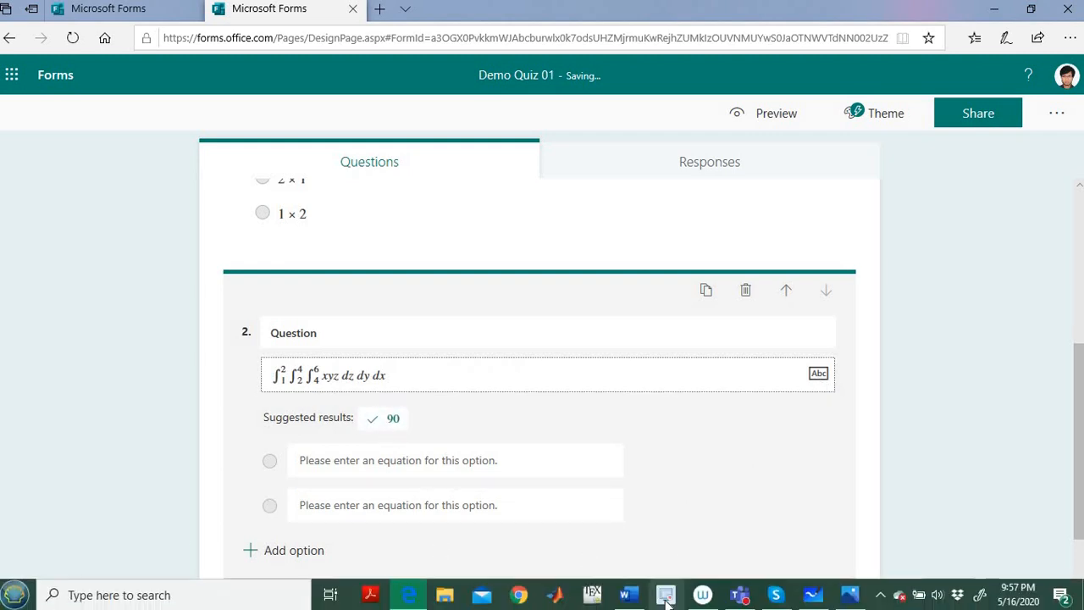
# Switch to the Word document and insert a new equation containing an empty 2×2 matrix below the last matrix
pyautogui.moveTo(631, 603)
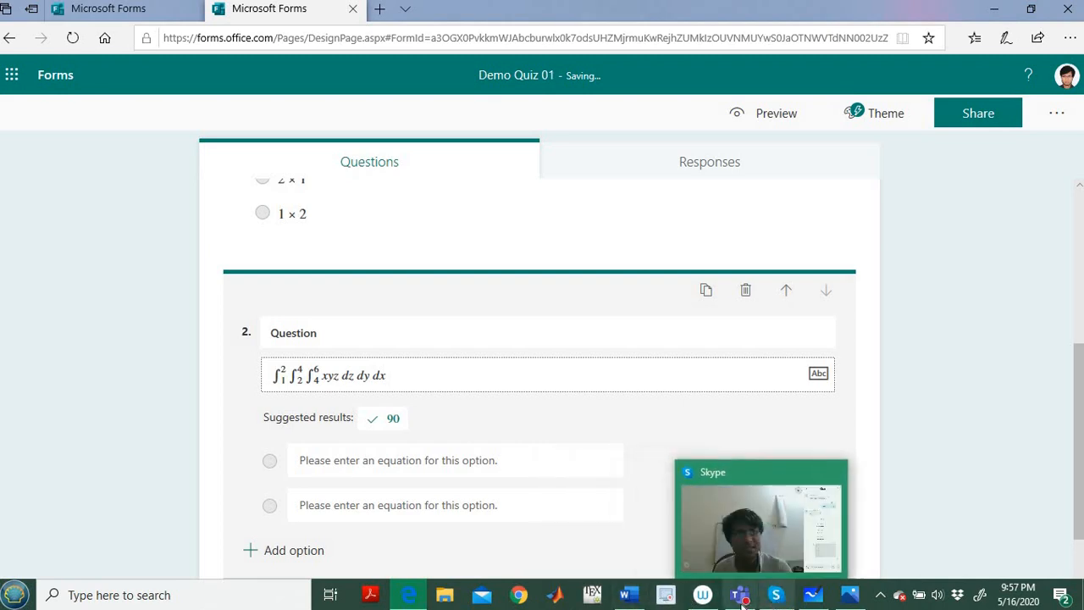
pyautogui.click(631, 603)
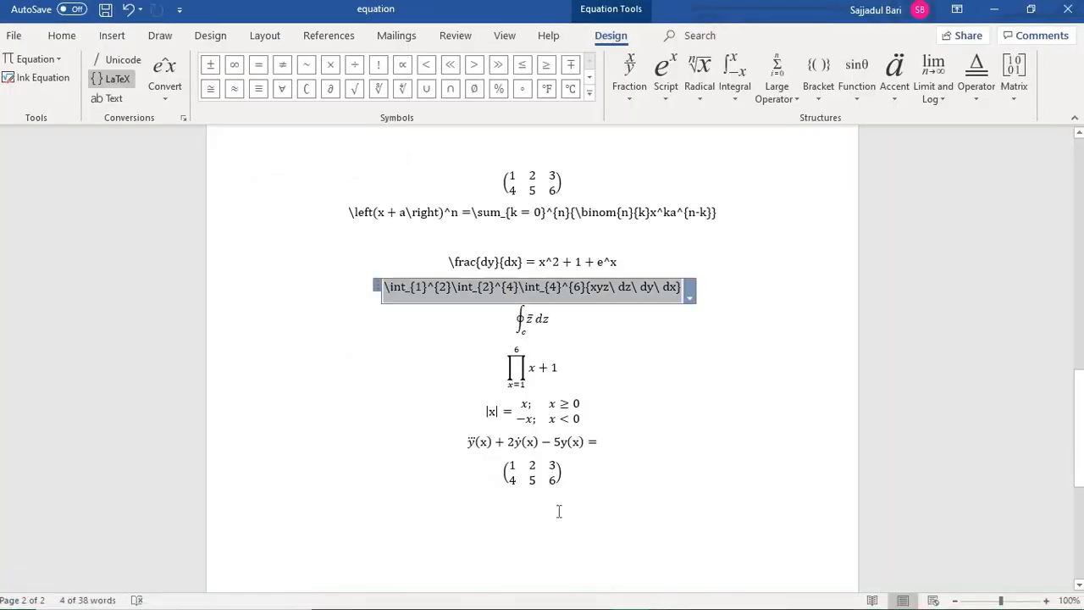
pyautogui.scroll(-2, 560, 508)
pyautogui.click(569, 434)
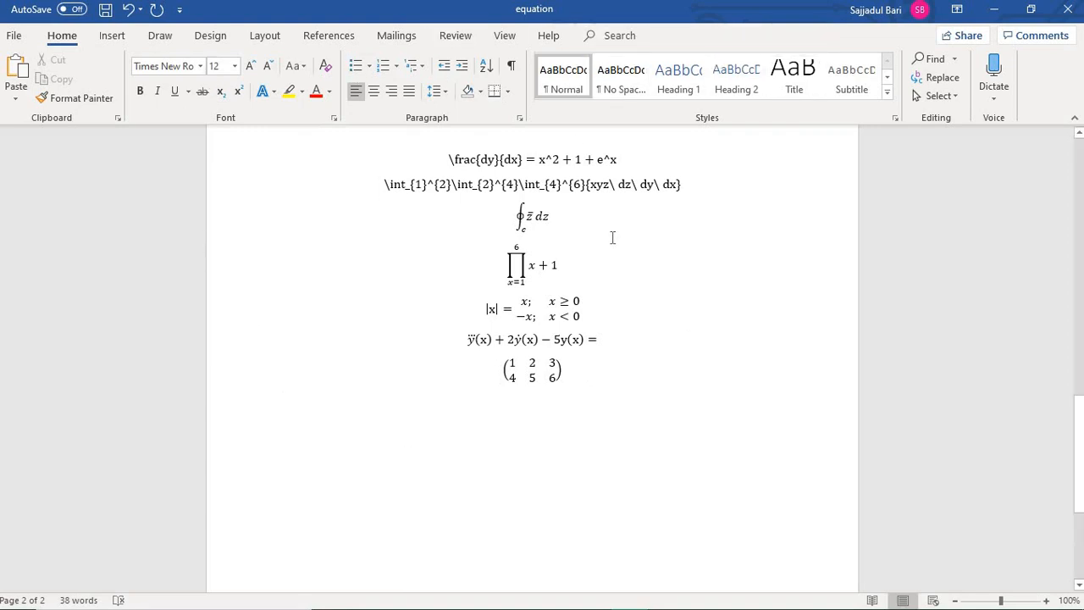
pyautogui.press('alt')
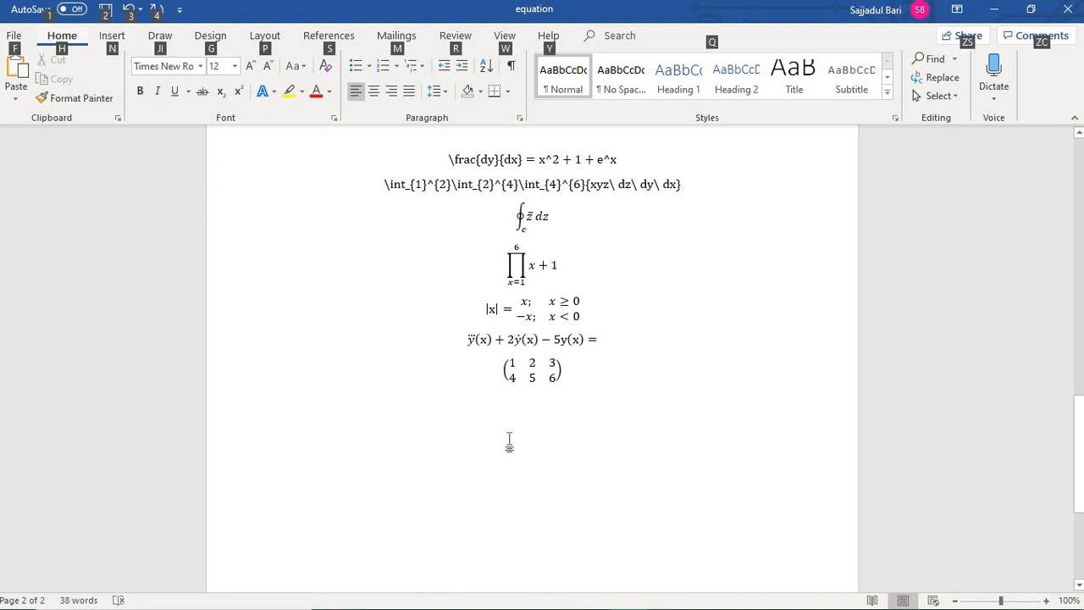
pyautogui.press('alt')
pyautogui.hotkey('alt', '=')
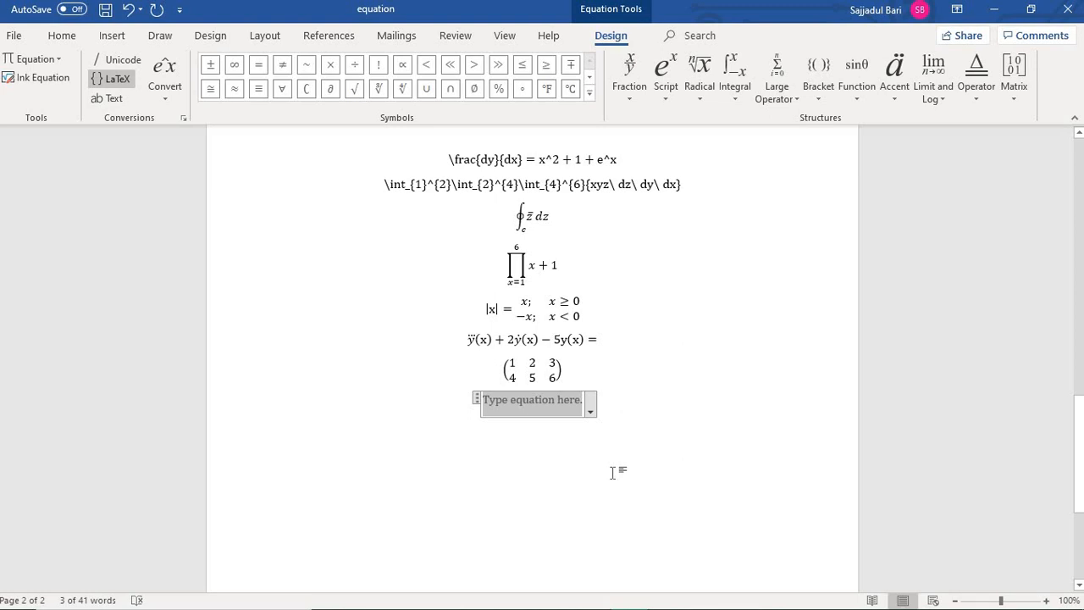
pyautogui.click(1015, 99)
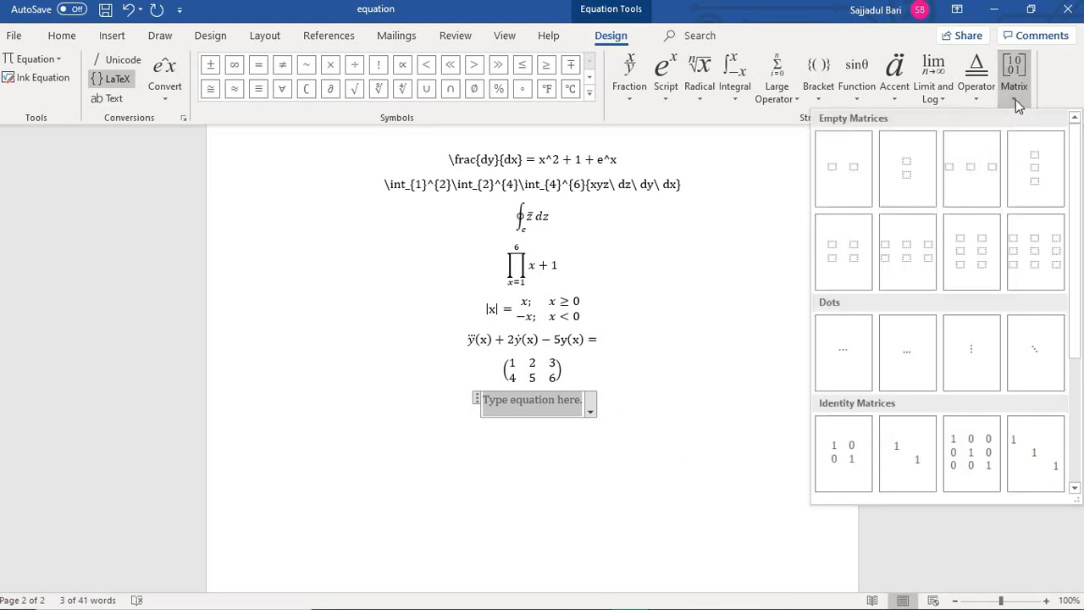
pyautogui.click(842, 273)
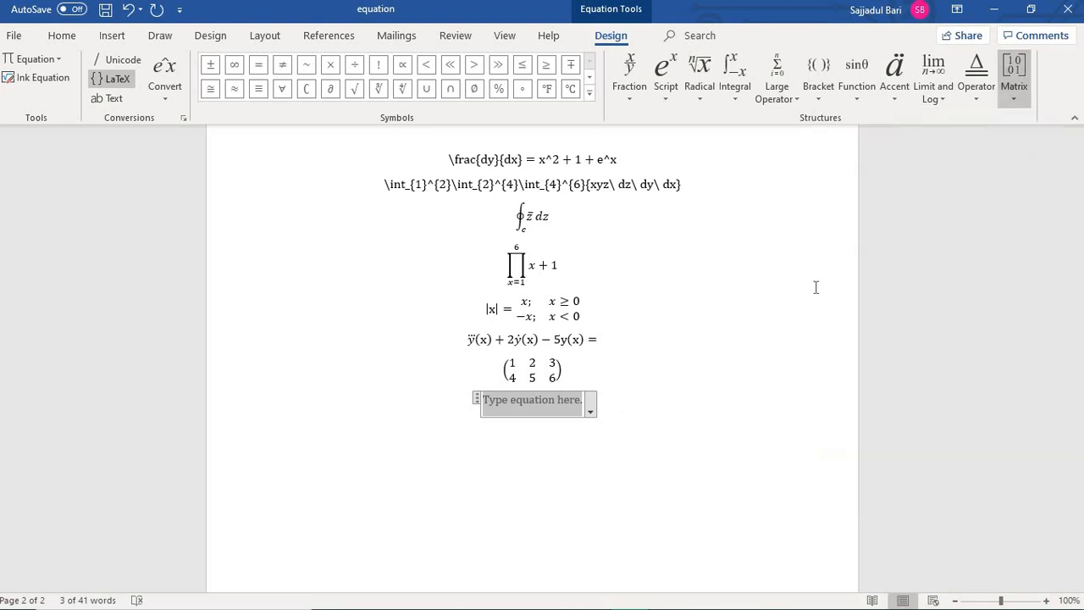
# Fill the empty matrix with x; and x ≥ 0 in the first row and -x; and x < 0 in the second
pyautogui.click(520, 398)
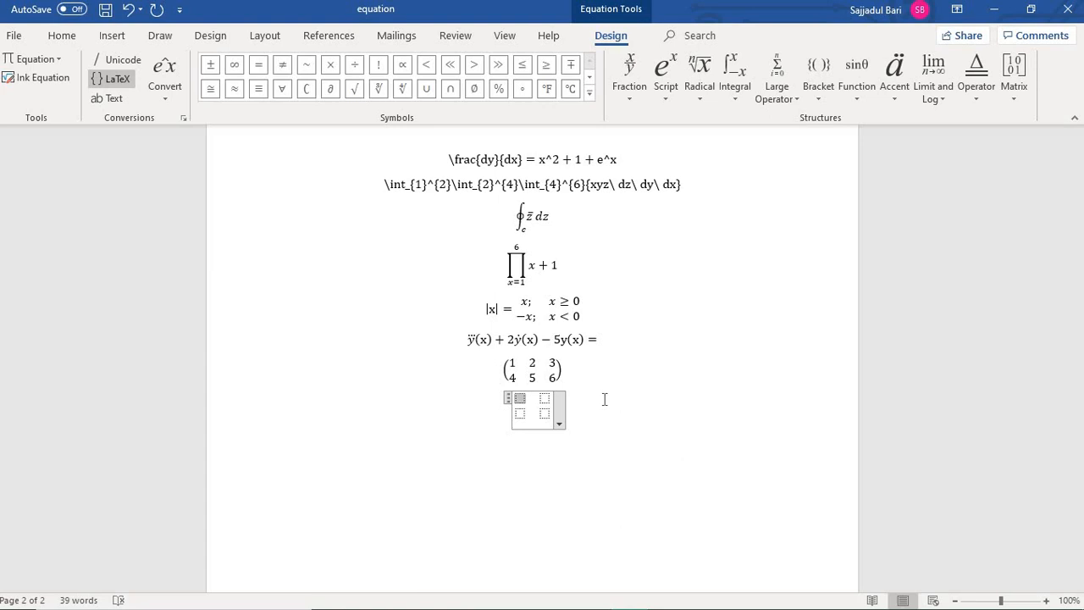
pyautogui.write('x;')
pyautogui.press('Right')
pyautogui.write('x')
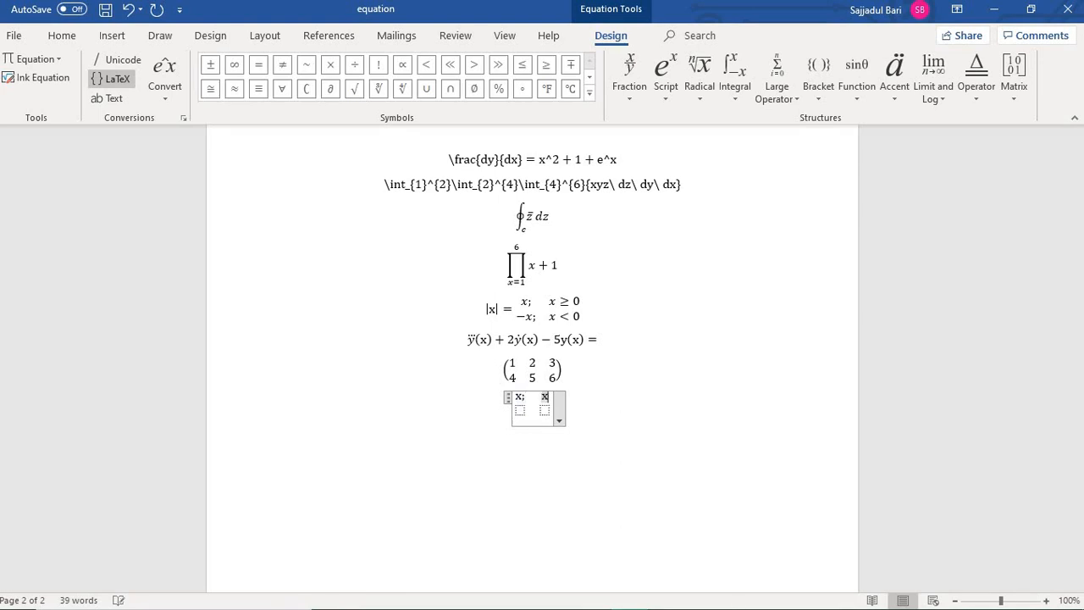
pyautogui.click(542, 77)
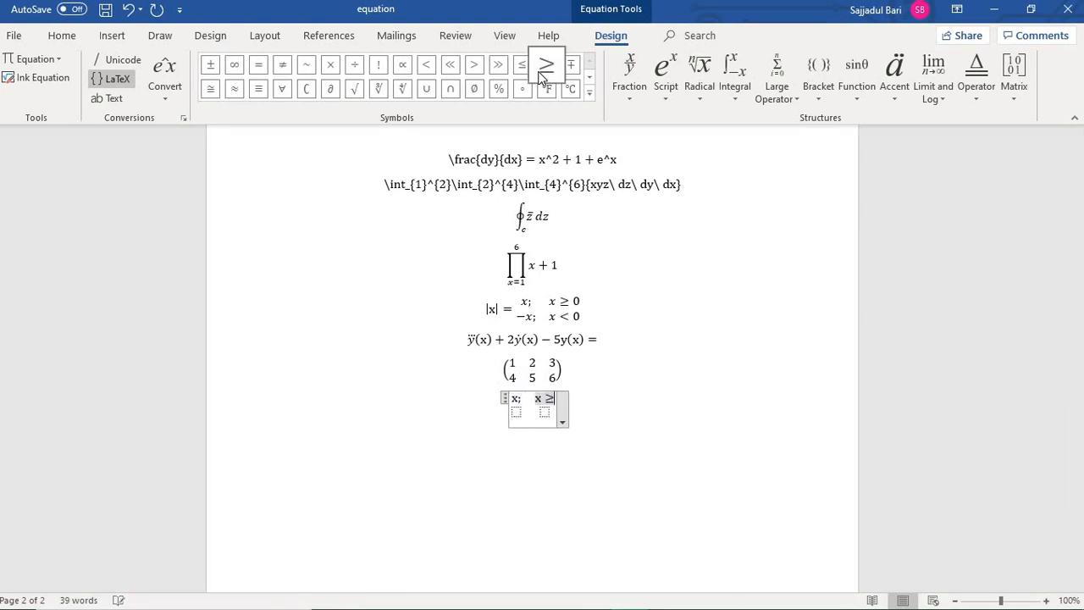
pyautogui.write('0')
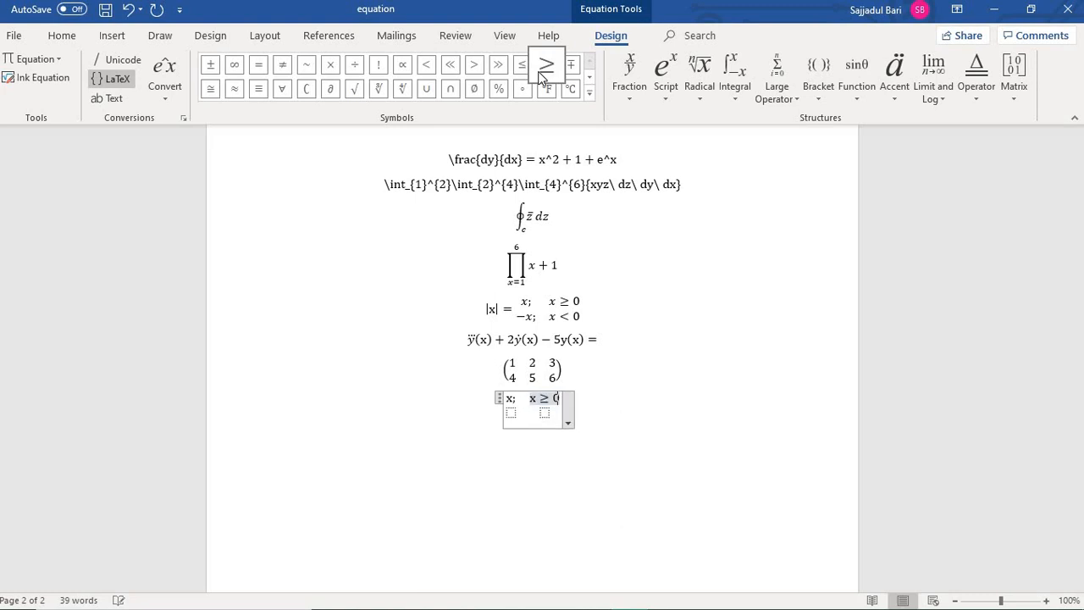
pyautogui.click(514, 414)
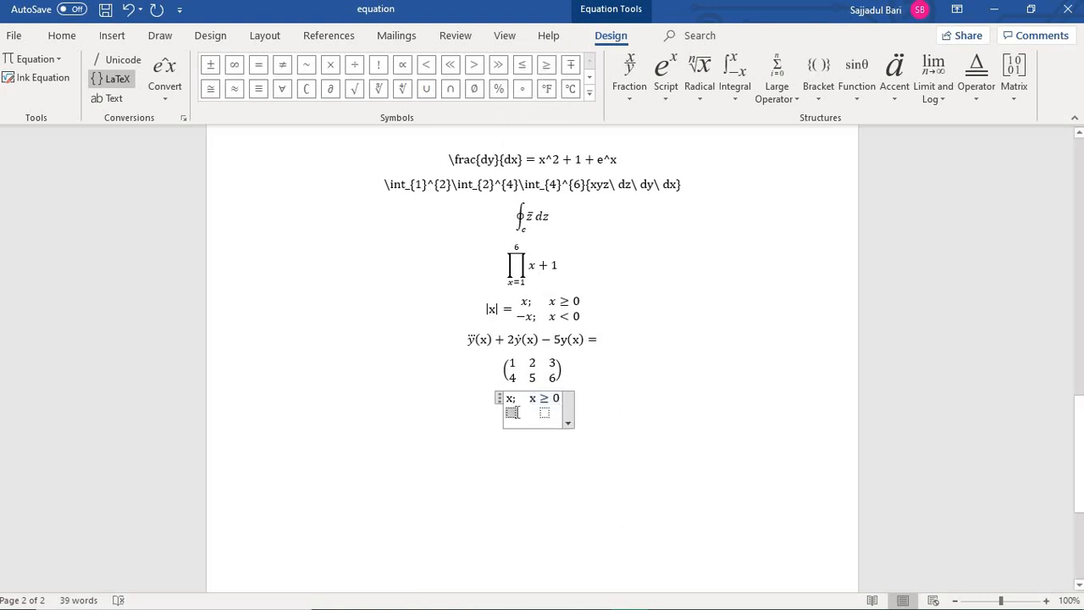
pyautogui.write('-x;')
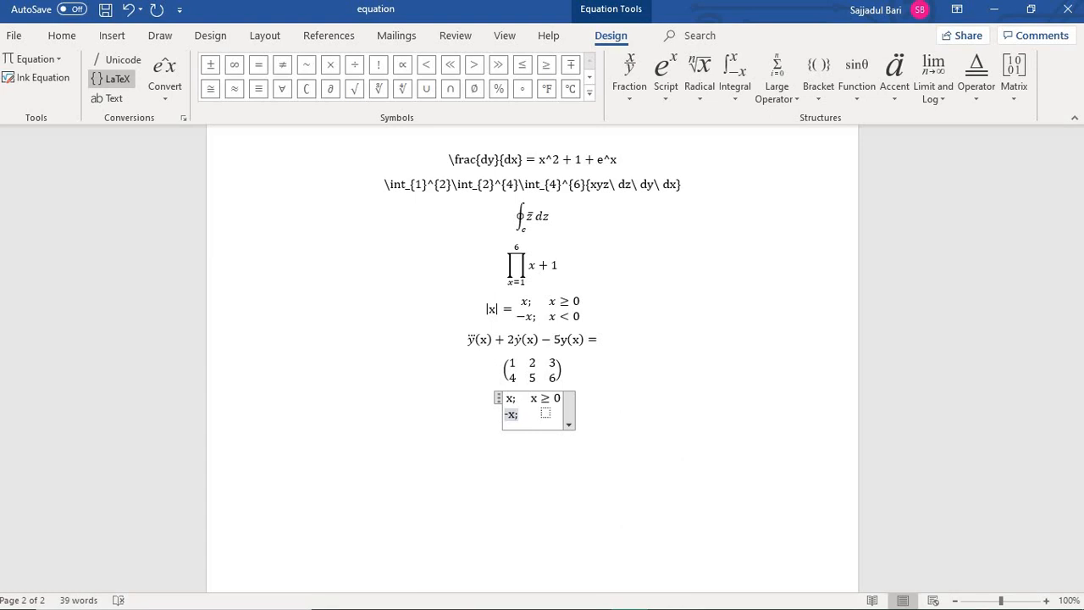
pyautogui.click(545, 413)
pyautogui.write('x<0')
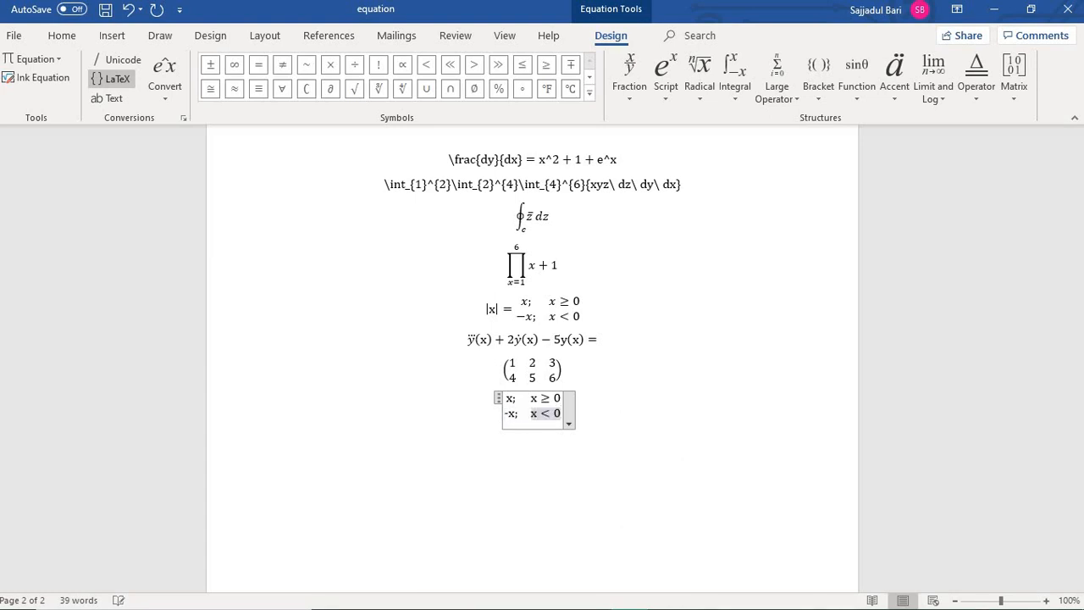
# Convert the new piecewise matrix to linear LaTeX format and return it to professional format
pyautogui.click(508, 402)
pyautogui.moveTo(509, 403); pyautogui.dragTo(540, 414)
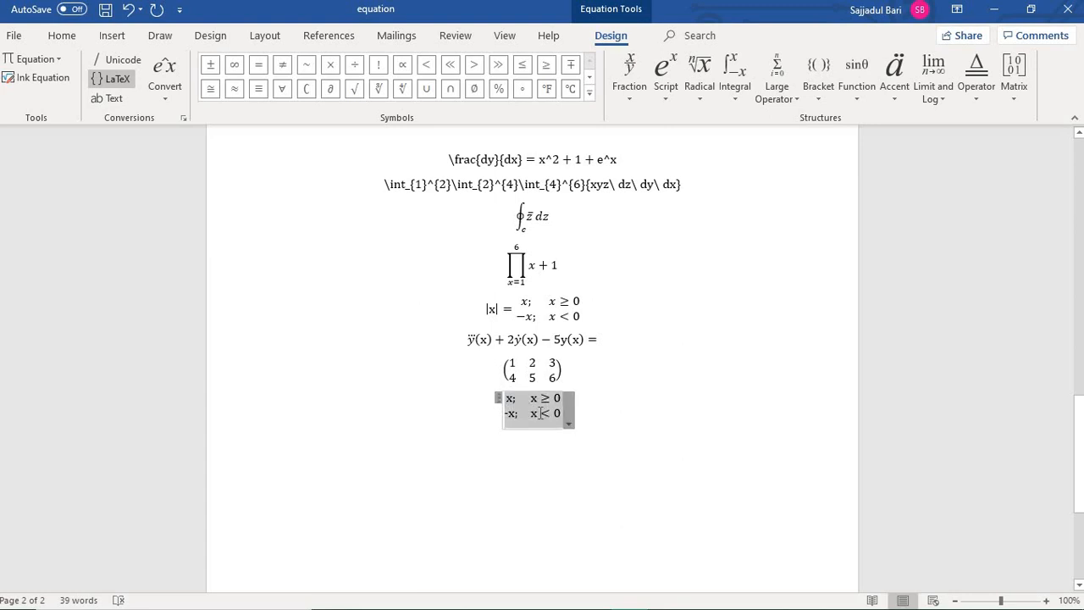
pyautogui.click(162, 104)
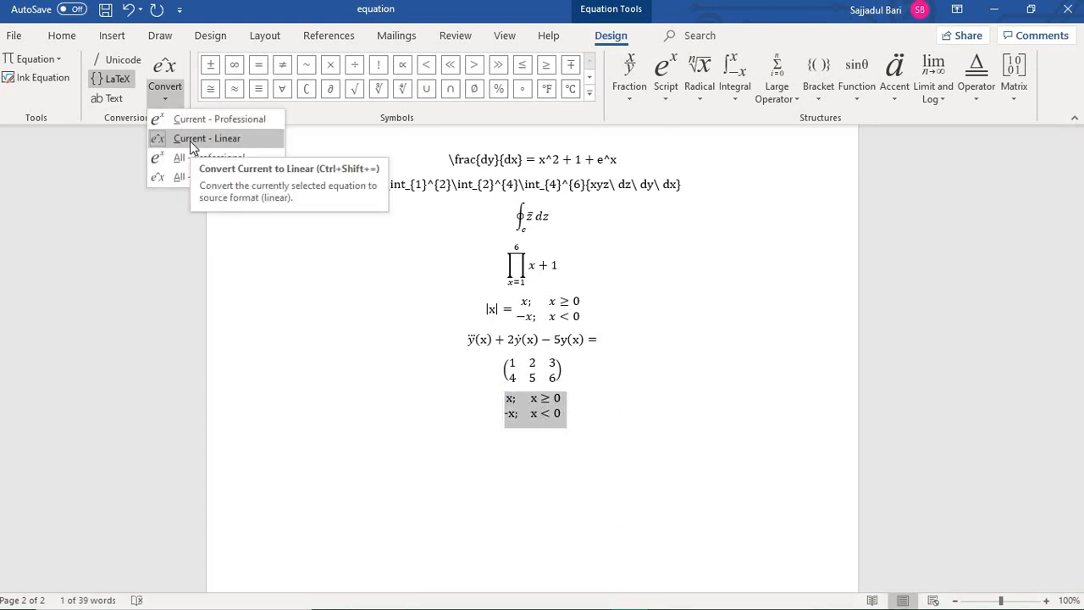
pyautogui.click(190, 140)
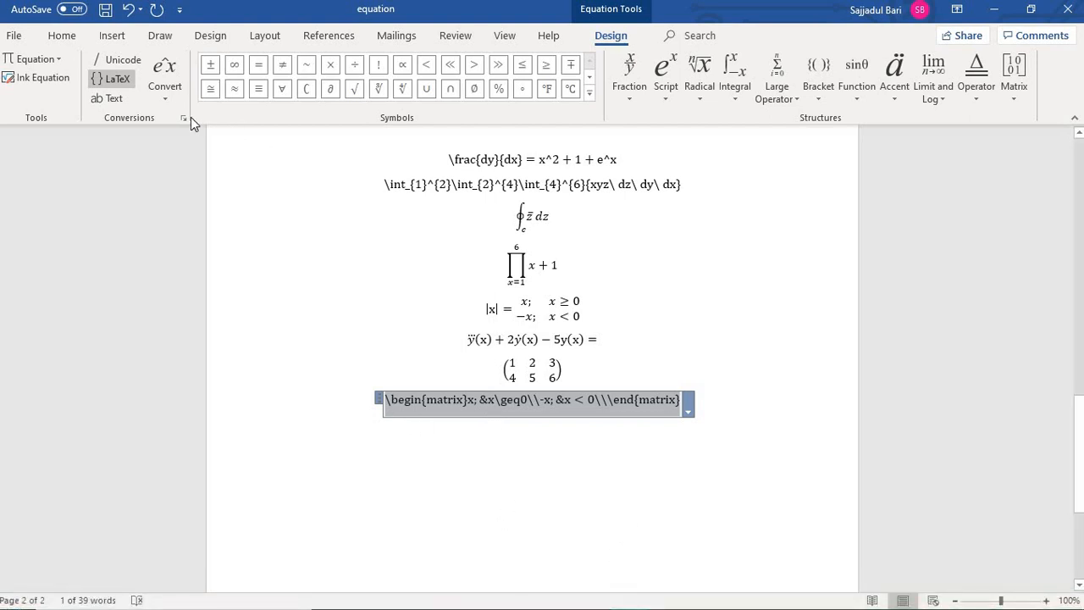
pyautogui.click(165, 98)
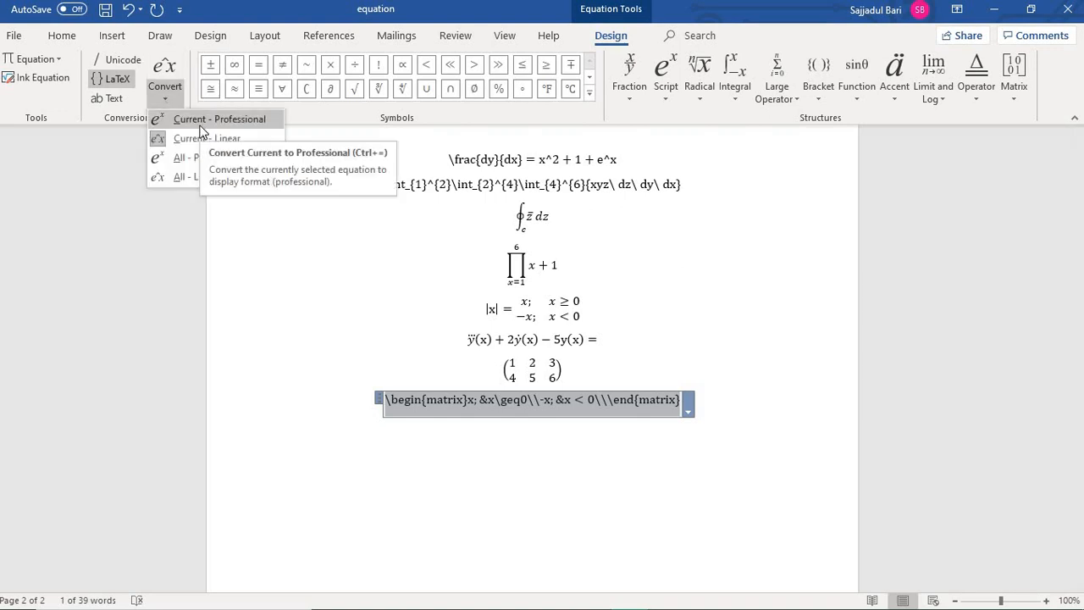
pyautogui.click(201, 125)
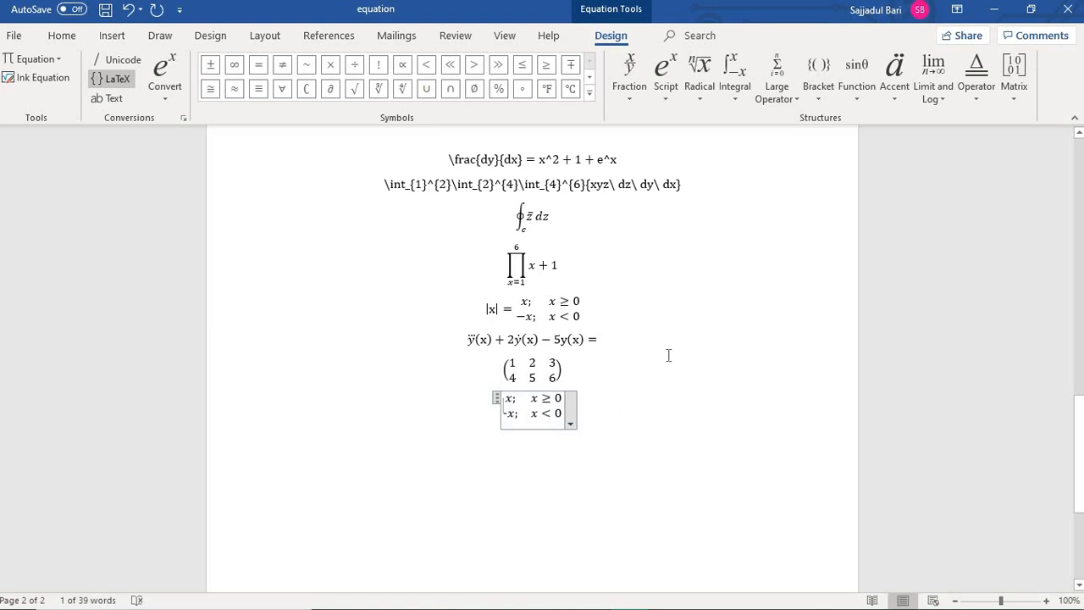
# Add |x| = in front of the new piecewise matrix
pyautogui.write('|')
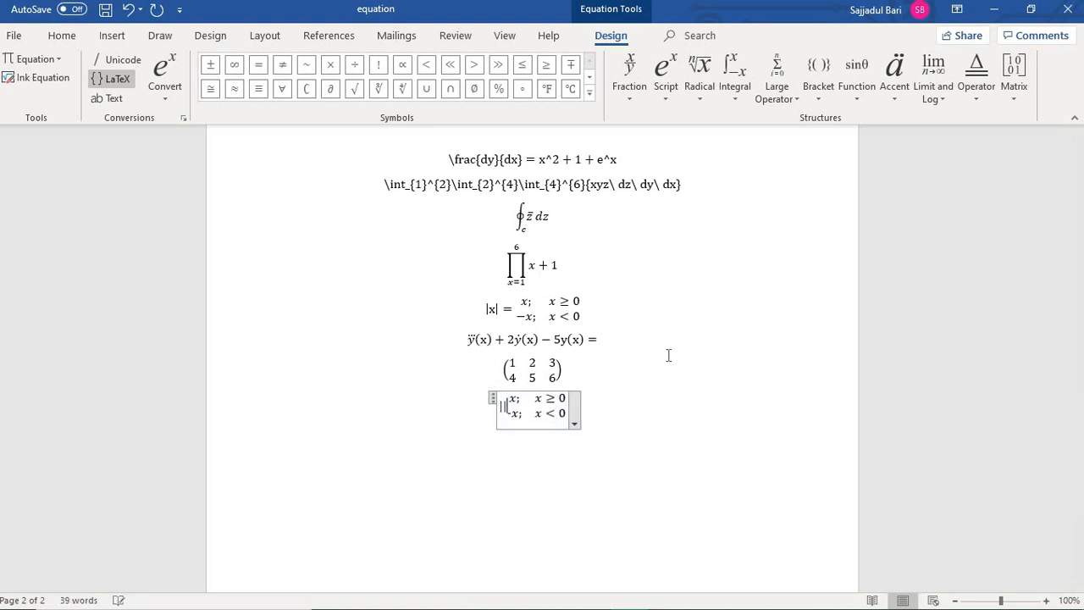
pyautogui.write('x| ')
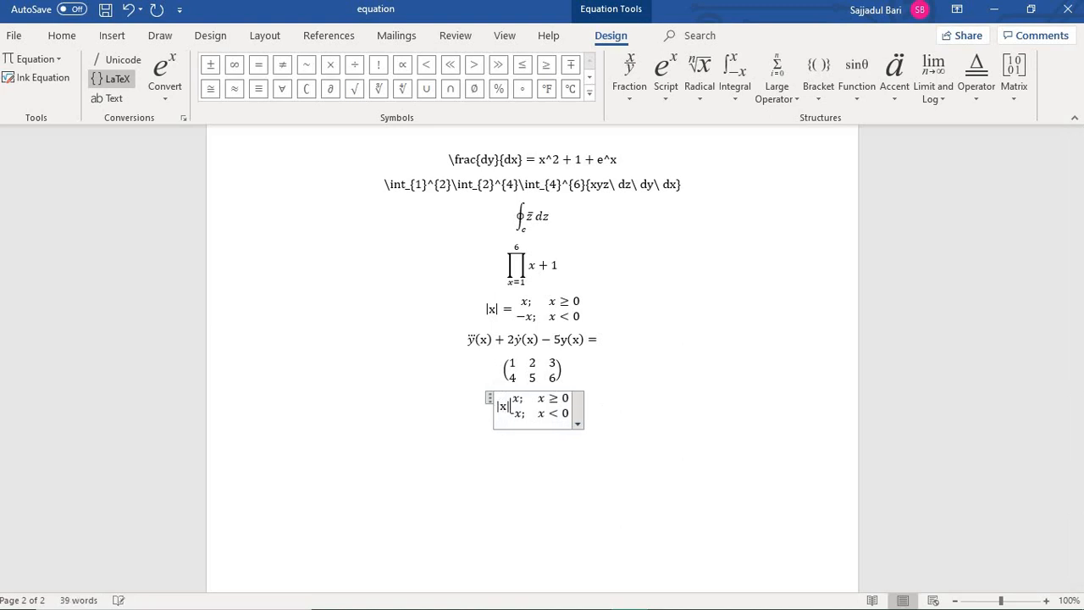
pyautogui.write('=')
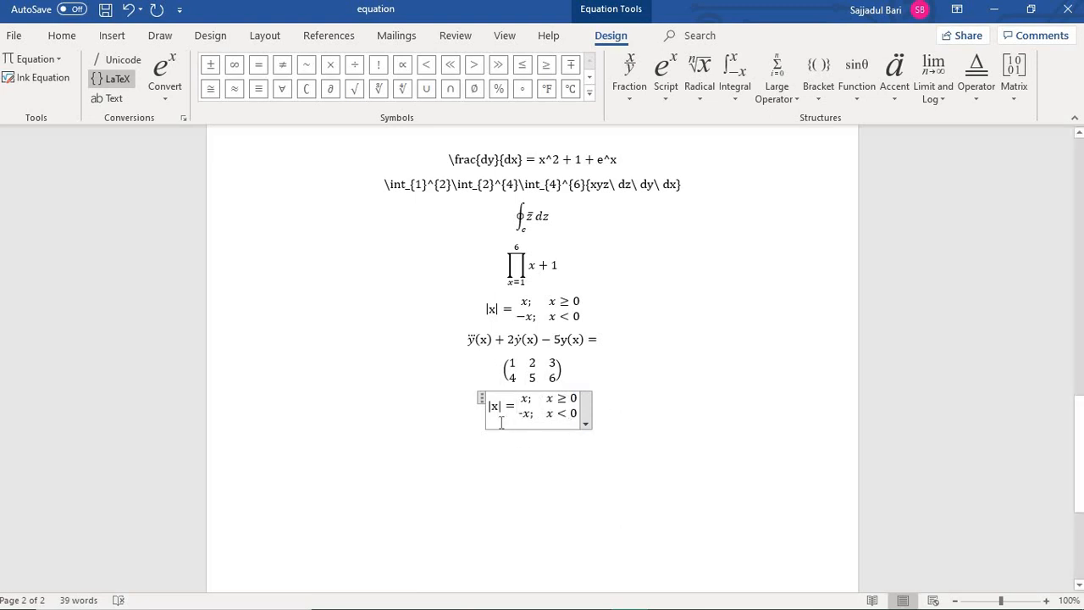
# Convert the newly written |x| equation below the last matrix to linear LaTeX format
pyautogui.moveTo(495, 412); pyautogui.dragTo(567, 426)
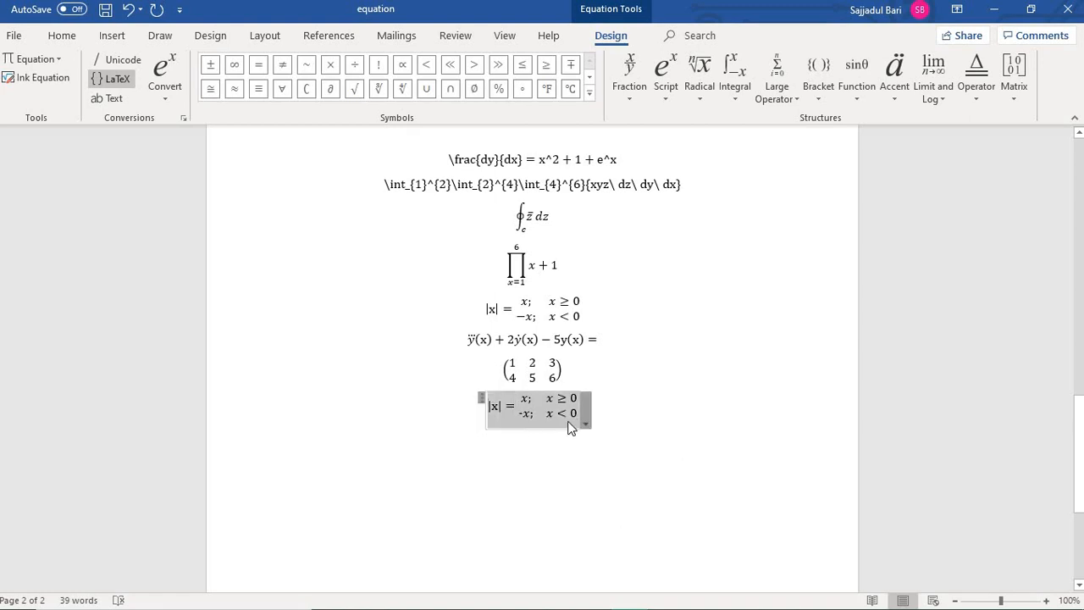
pyautogui.click(164, 93)
pyautogui.click(195, 137)
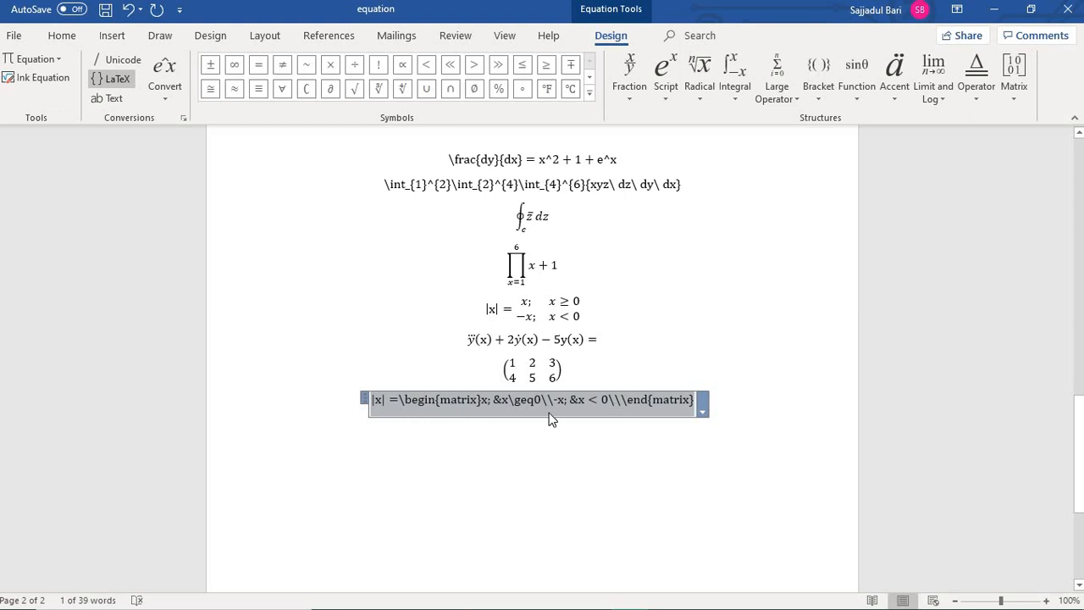
# Back in Microsoft Forms, replace question 2's equation with |x|=\begin{matrix}x;&x\geq0\\-x;&x<0\\\end{matrix} and render it
pyautogui.click(637, 603)
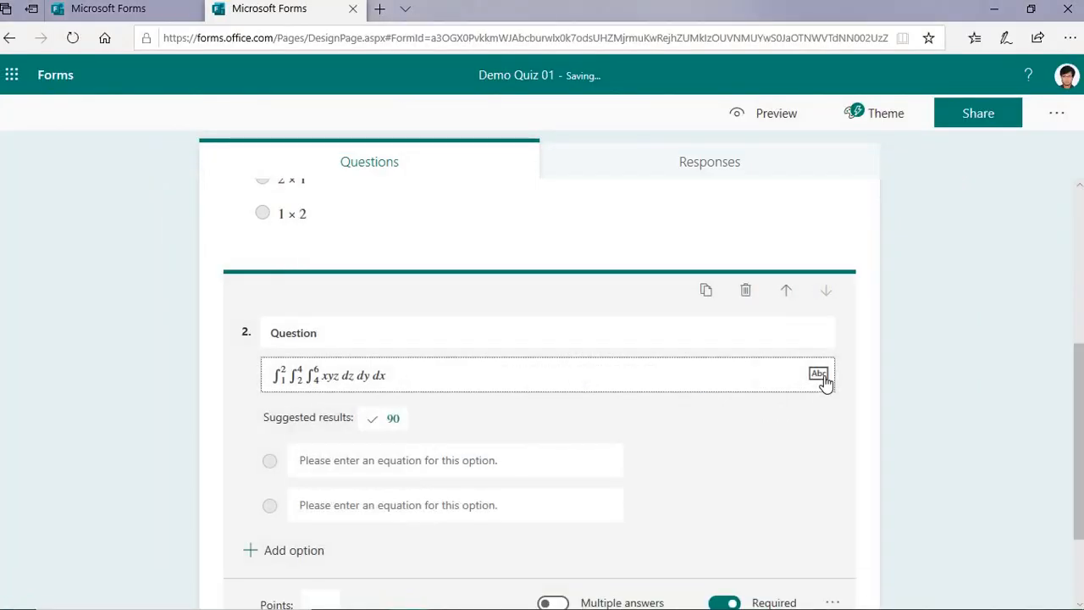
pyautogui.click(820, 376)
pyautogui.write('|x|=\\begin{matrix}x;&x\\geq0\\\\-x;&x<0\\\\\\end{matrix}')
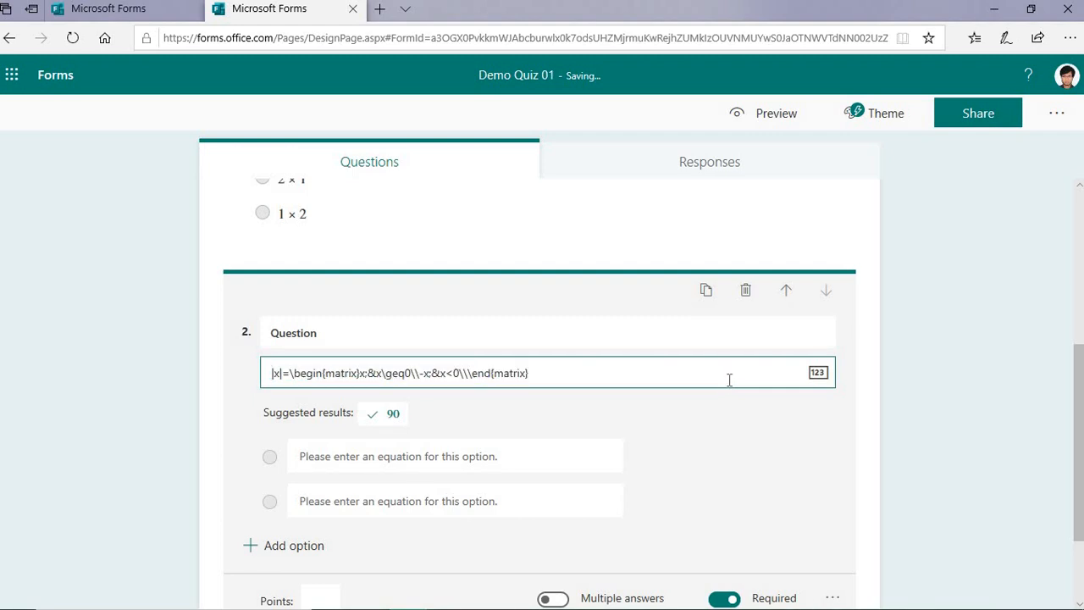
pyautogui.click(818, 374)
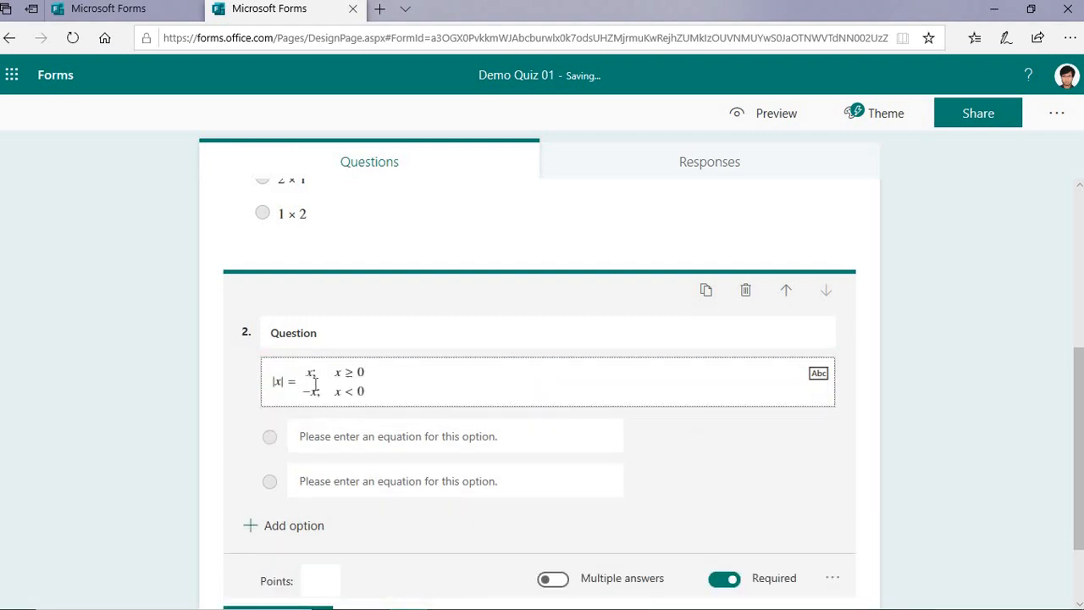
# Insert \begin{cases} before \begin{matrix} in the LaTeX code of question 2's |x| equation
pyautogui.click(818, 373)
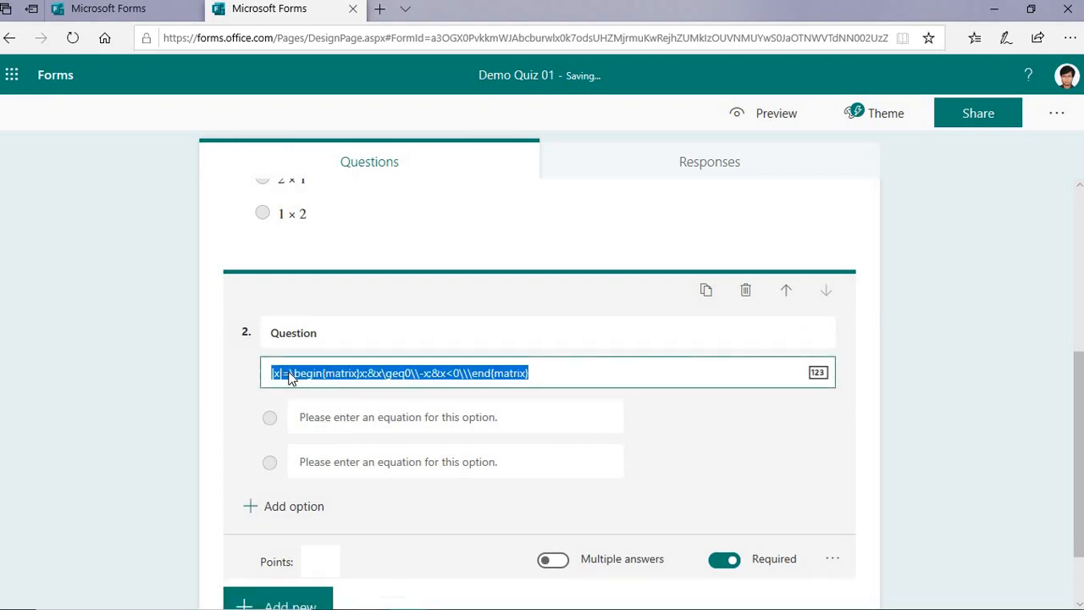
pyautogui.click(438, 363)
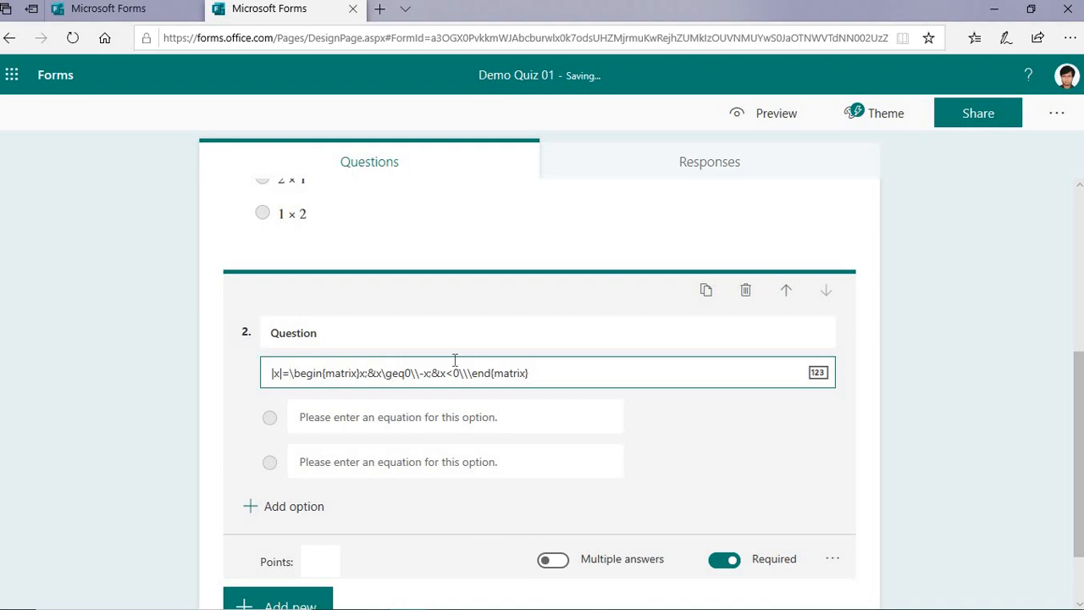
pyautogui.write('\\')
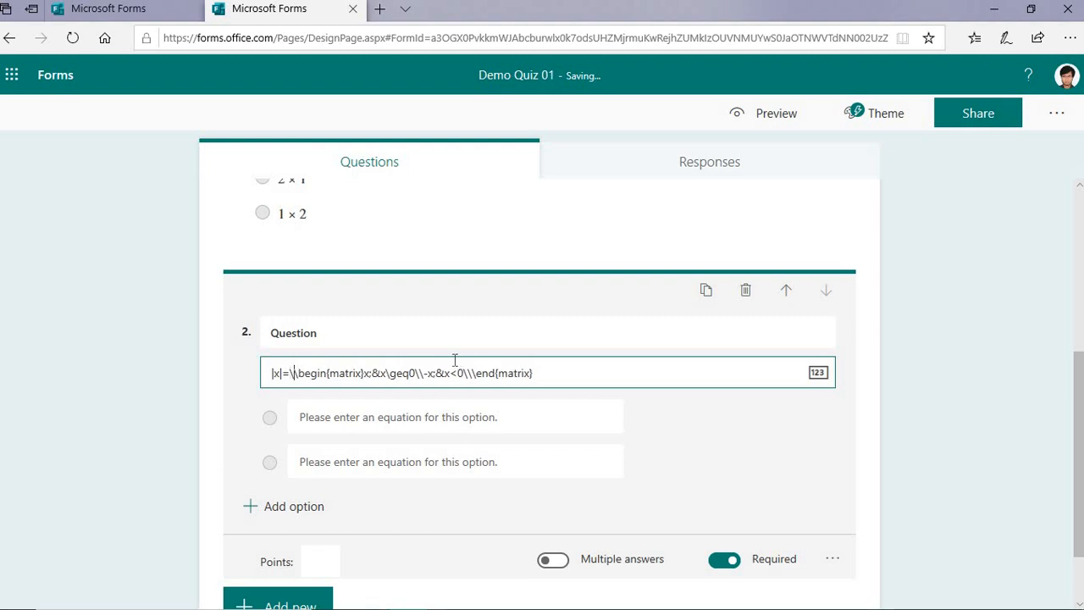
pyautogui.write('begin')
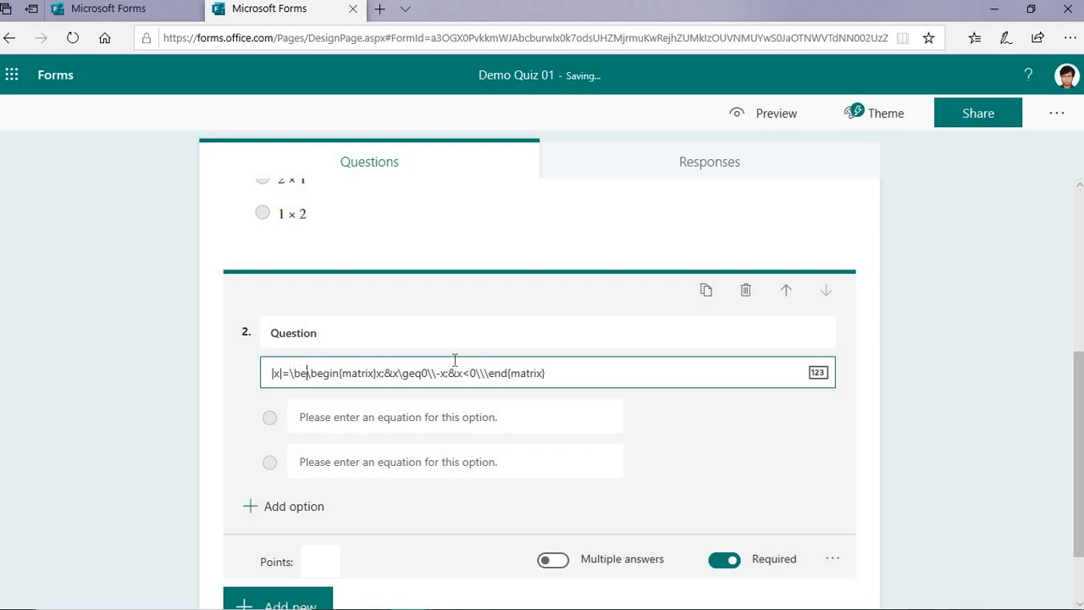
pyautogui.write('{')
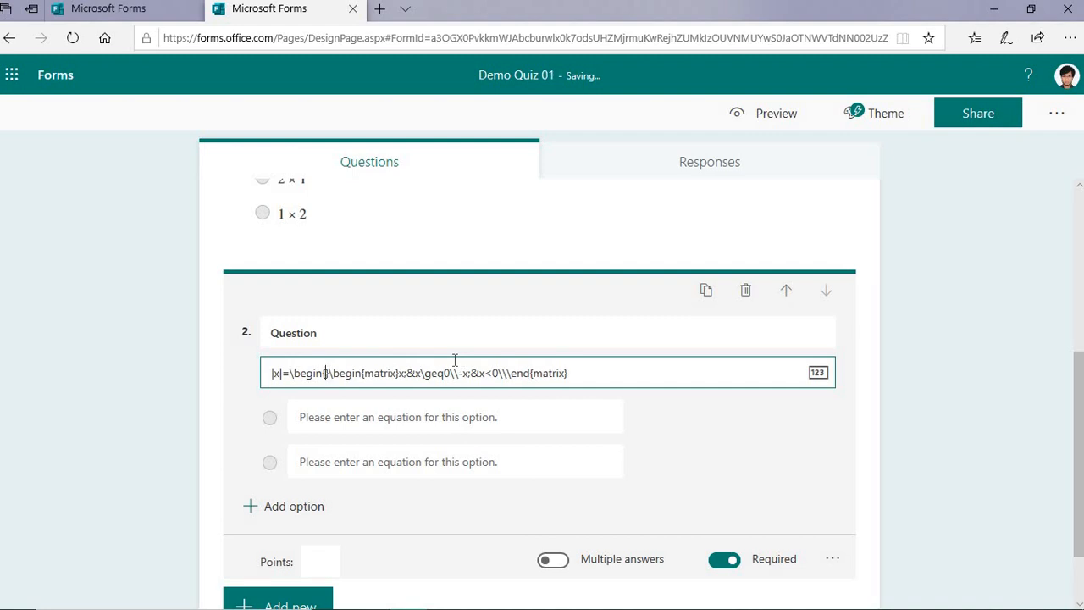
pyautogui.write('cases')
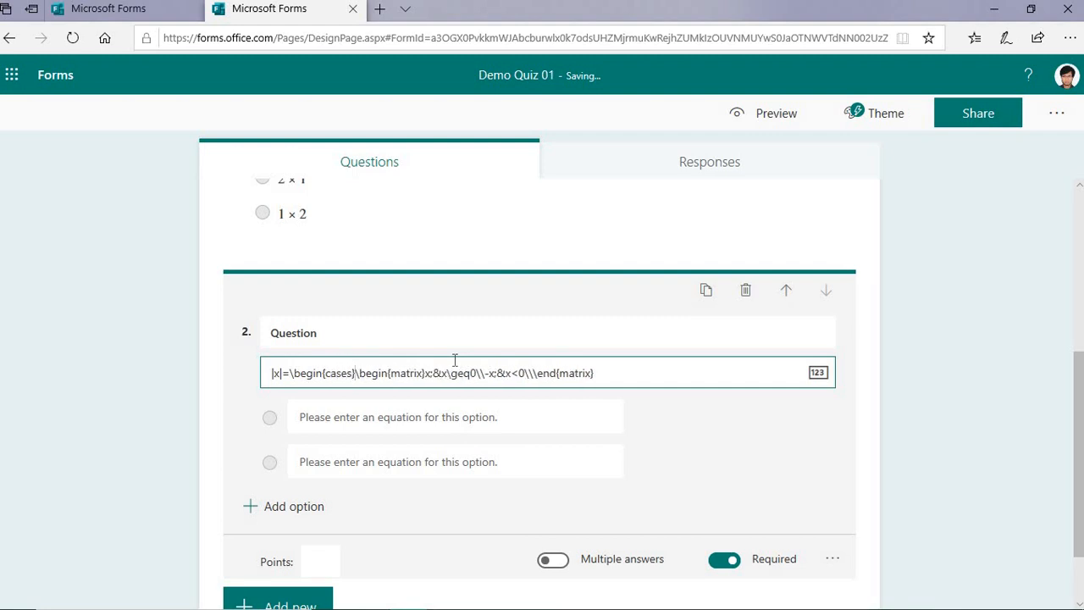
# Close the cases block with \end{cases} in question 2's LaTeX code and render the equation
pyautogui.press('Right')
pyautogui.press('Right')
pyautogui.press('Right')
pyautogui.press('Right')
pyautogui.press('Right')
pyautogui.press('Right')
pyautogui.press('Right')
pyautogui.press('Right')
pyautogui.press('Right')
pyautogui.press('Right')
pyautogui.press('Right')
pyautogui.press('Right')
pyautogui.press('Right')
pyautogui.press('Right')
pyautogui.press('Right')
pyautogui.press('Right')
pyautogui.press('Right')
pyautogui.press('Right')
pyautogui.press('Right')
pyautogui.press('Right')
pyautogui.press('Right')
pyautogui.press('Right')
pyautogui.write('\\end{cases')
pyautogui.click(818, 374)
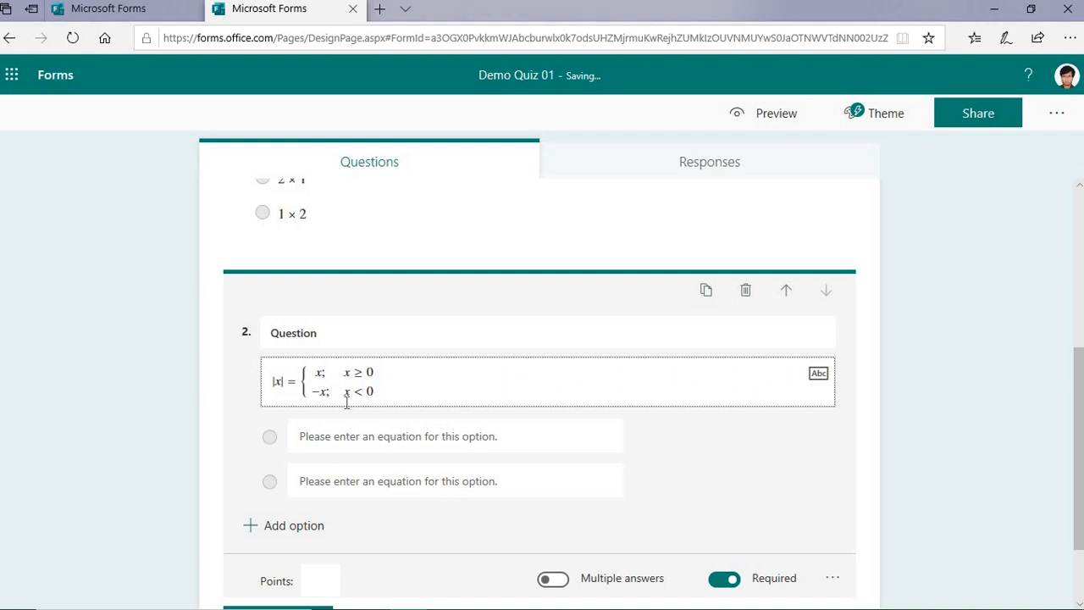
# Delete question 2 with the |x| equation from the quiz
pyautogui.scroll(2, 407, 322)
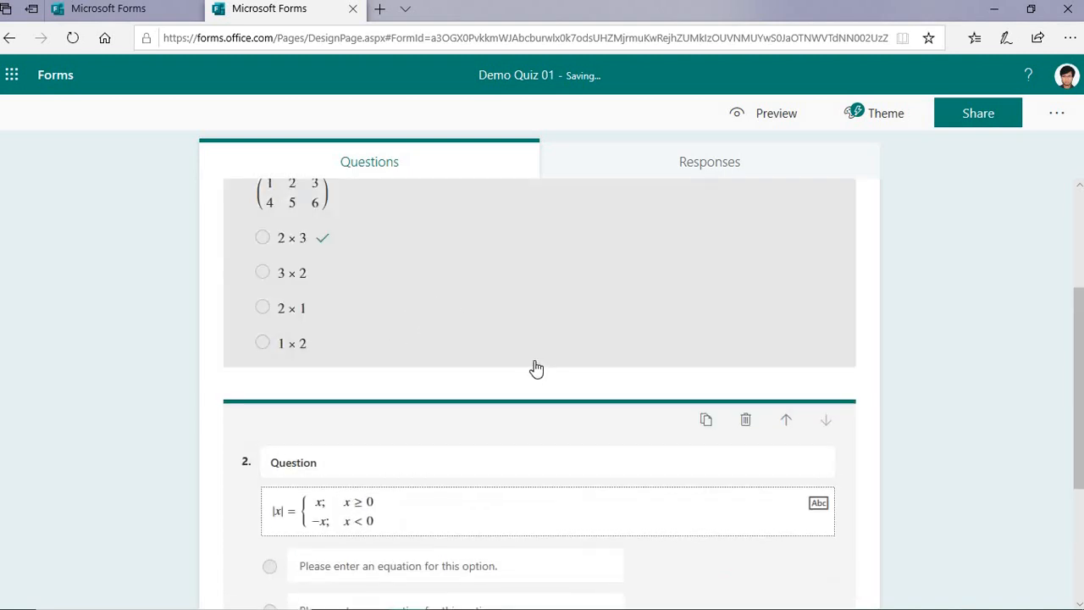
pyautogui.scroll(2, 537, 367)
pyautogui.scroll(-3, 537, 368)
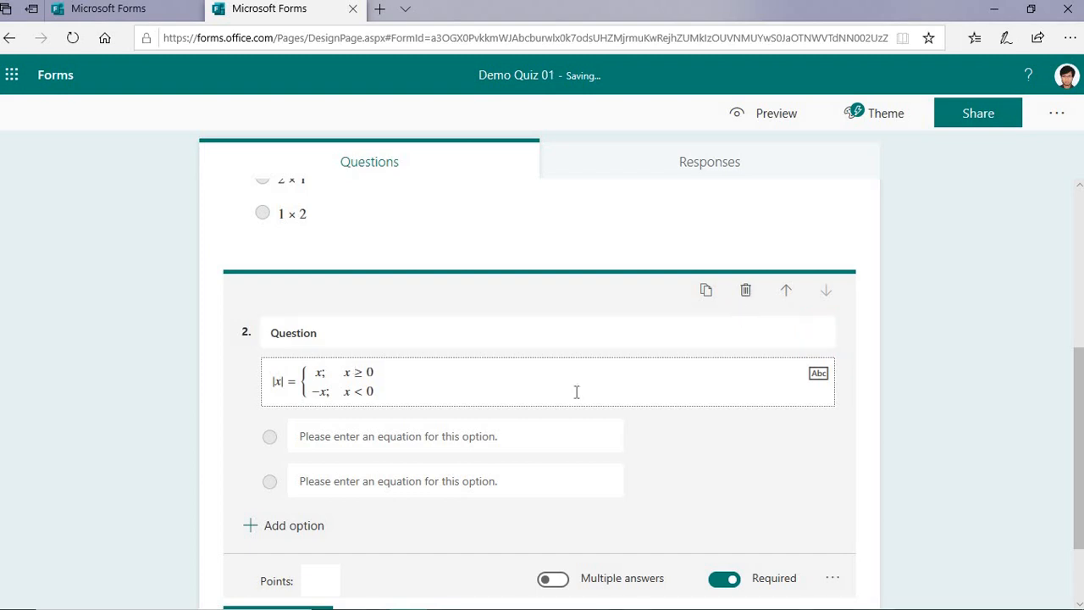
pyautogui.scroll(2, 252, 421)
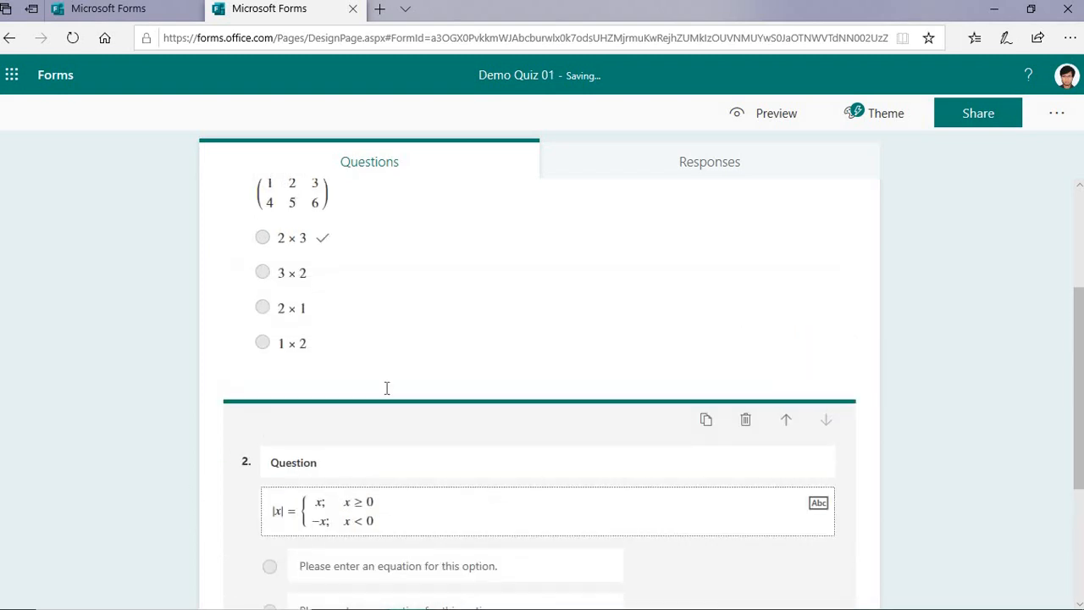
pyautogui.scroll(-1, 387, 387)
pyautogui.click(747, 338)
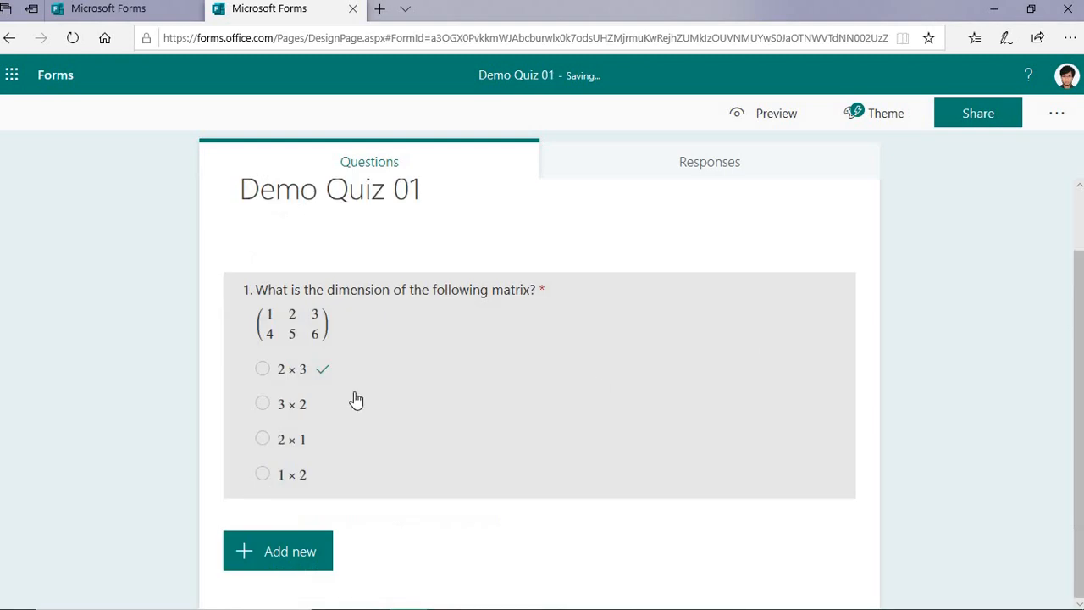
# Set the points of the matrix dimension question to 5 and finish editing the question
pyautogui.scroll(1, 356, 402)
pyautogui.scroll(-1, 356, 401)
pyautogui.click(418, 449)
pyautogui.scroll(-1, 418, 448)
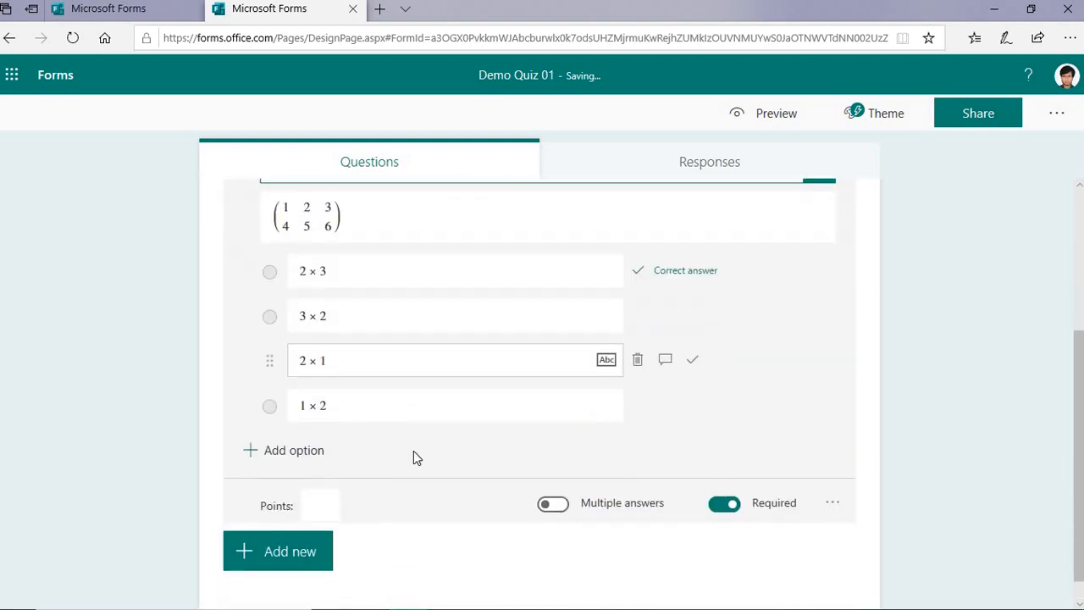
pyautogui.click(320, 506)
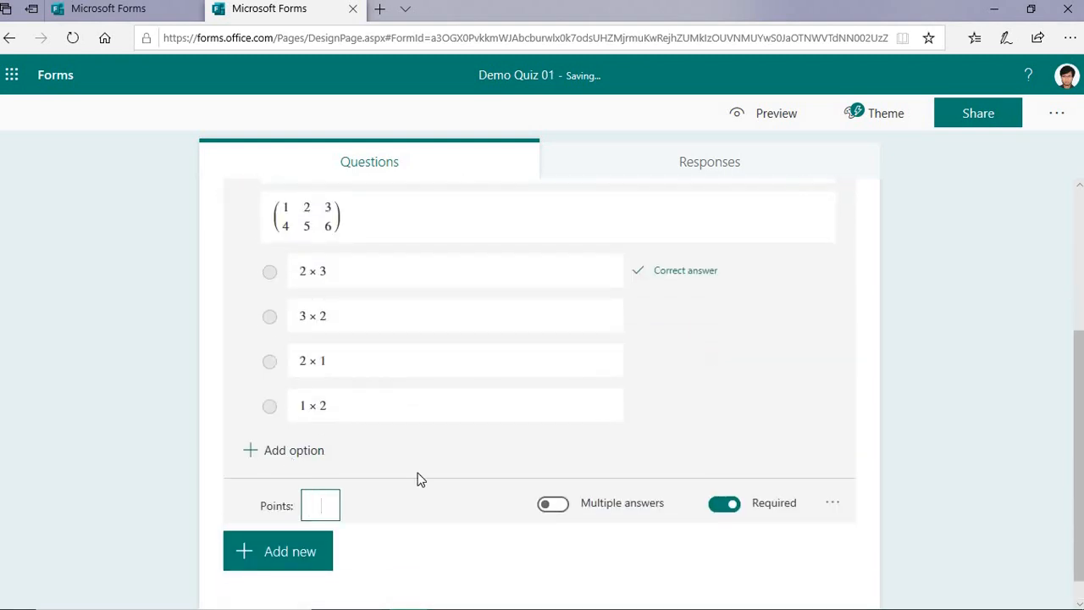
pyautogui.write('5')
pyautogui.click(665, 554)
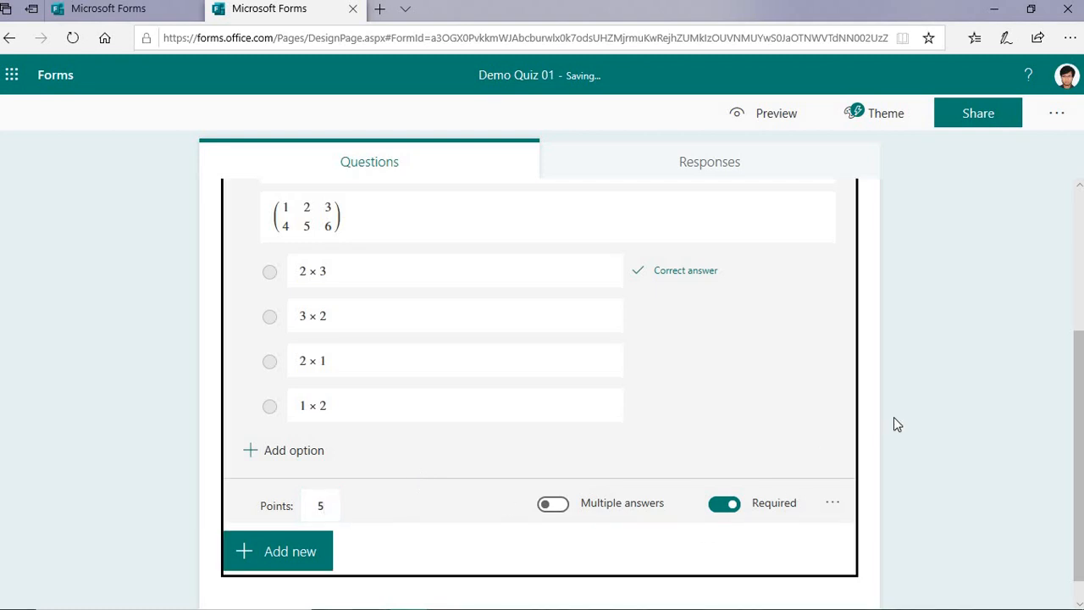
pyautogui.click(897, 424)
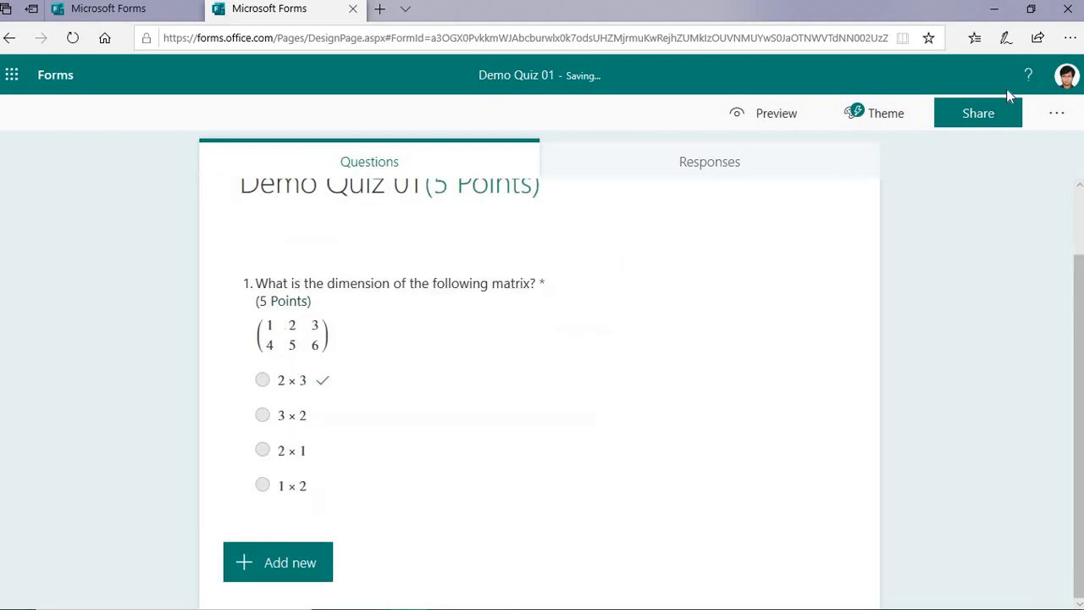
# In the quiz settings, turn off showing results automatically and enable shuffling for all questions
pyautogui.click(1056, 119)
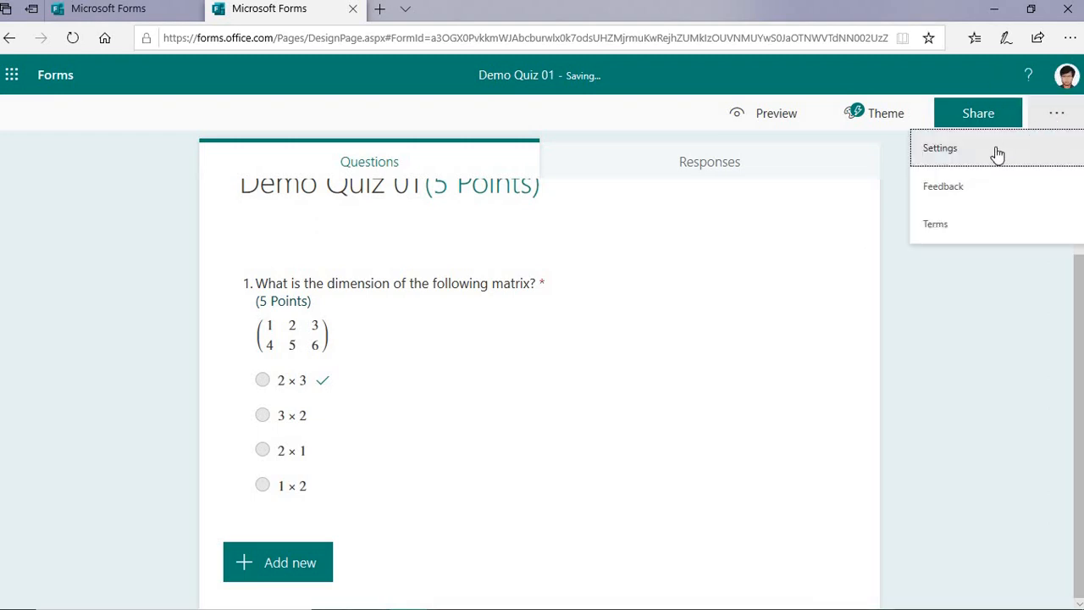
pyautogui.click(954, 154)
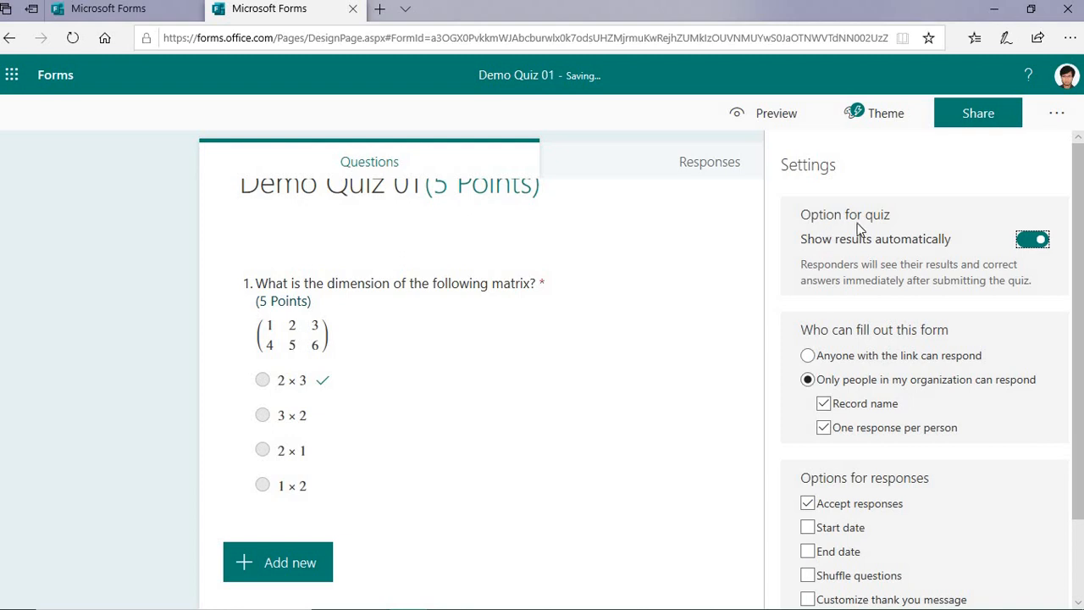
pyautogui.click(1027, 243)
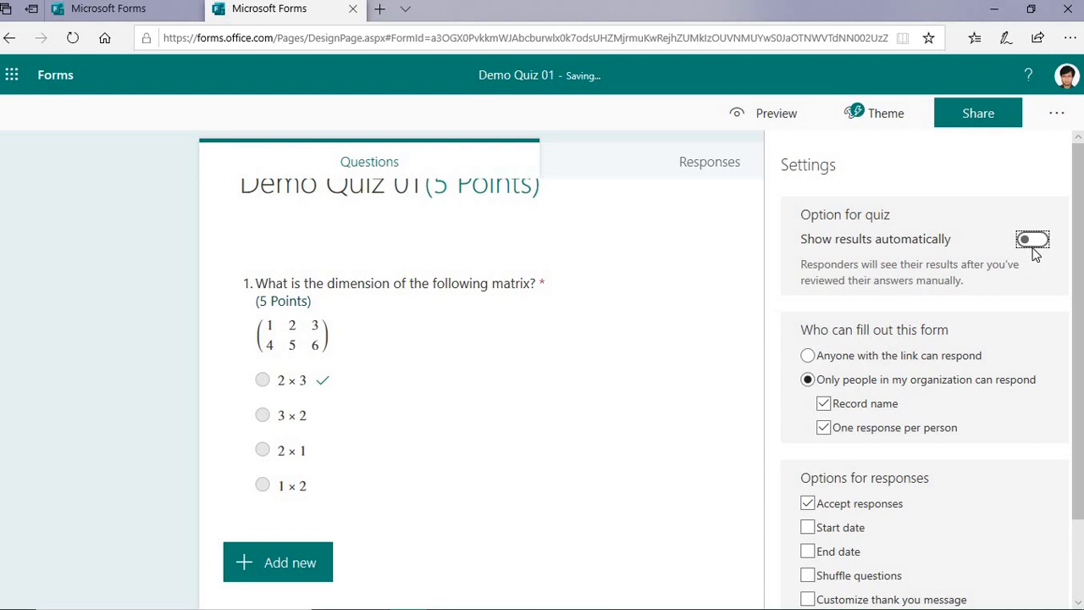
pyautogui.scroll(-1, 1033, 252)
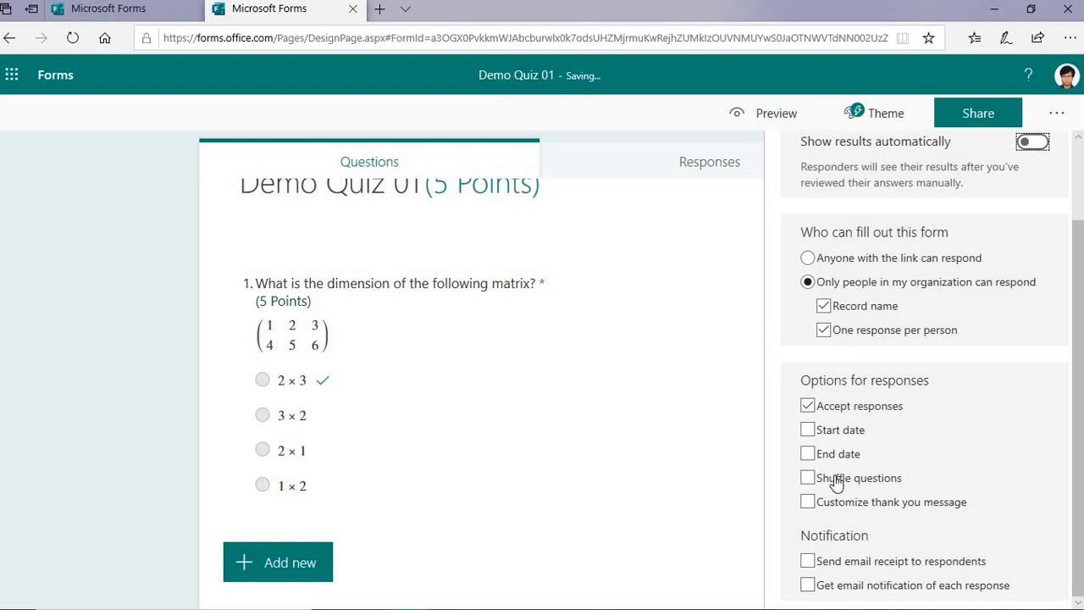
pyautogui.click(807, 479)
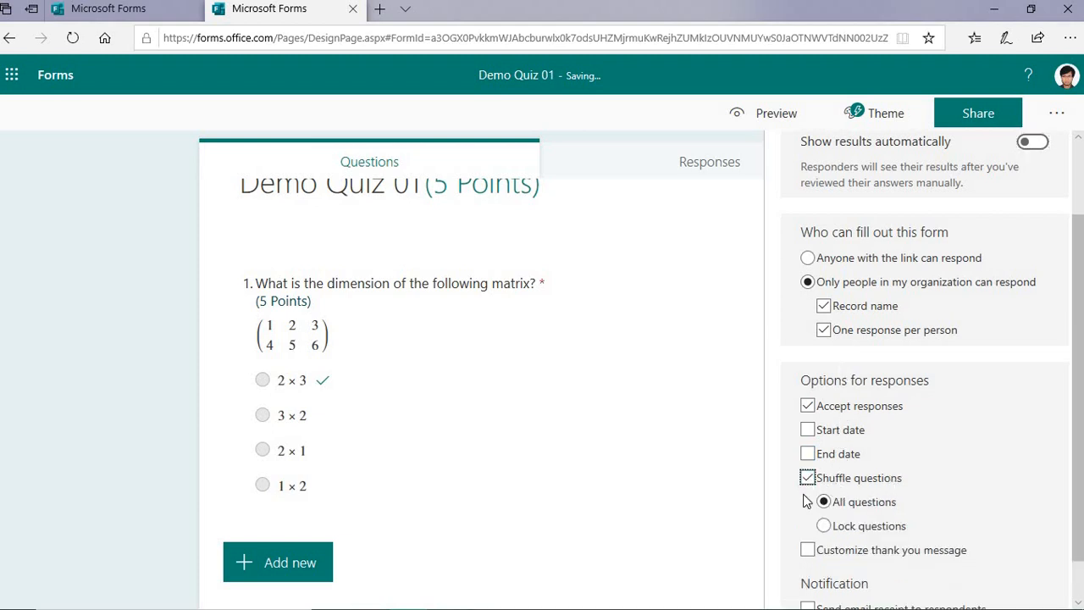
pyautogui.scroll(1, 852, 435)
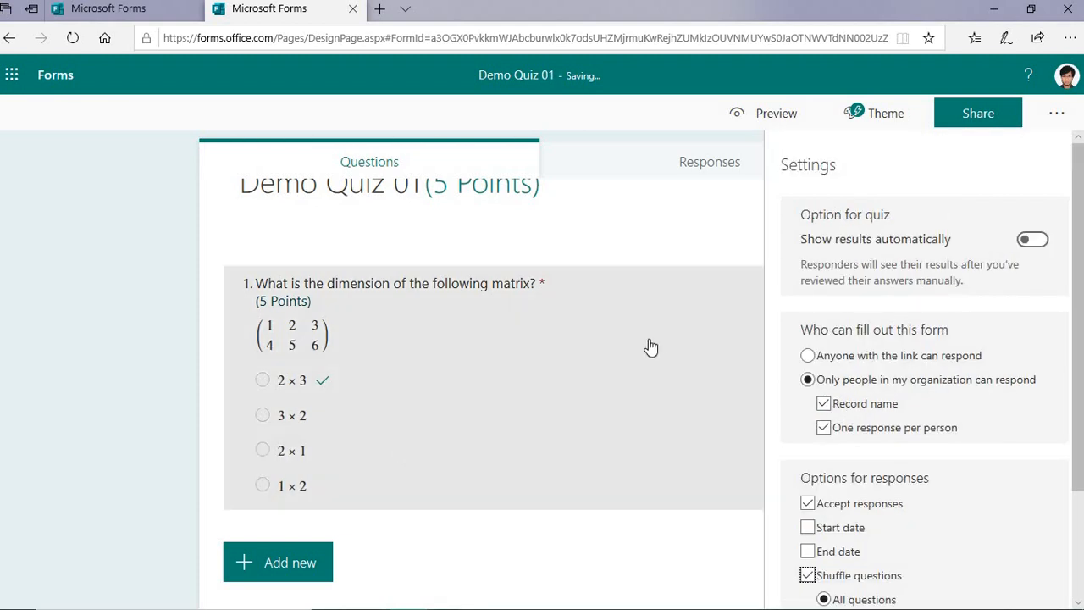
pyautogui.scroll(1, 649, 347)
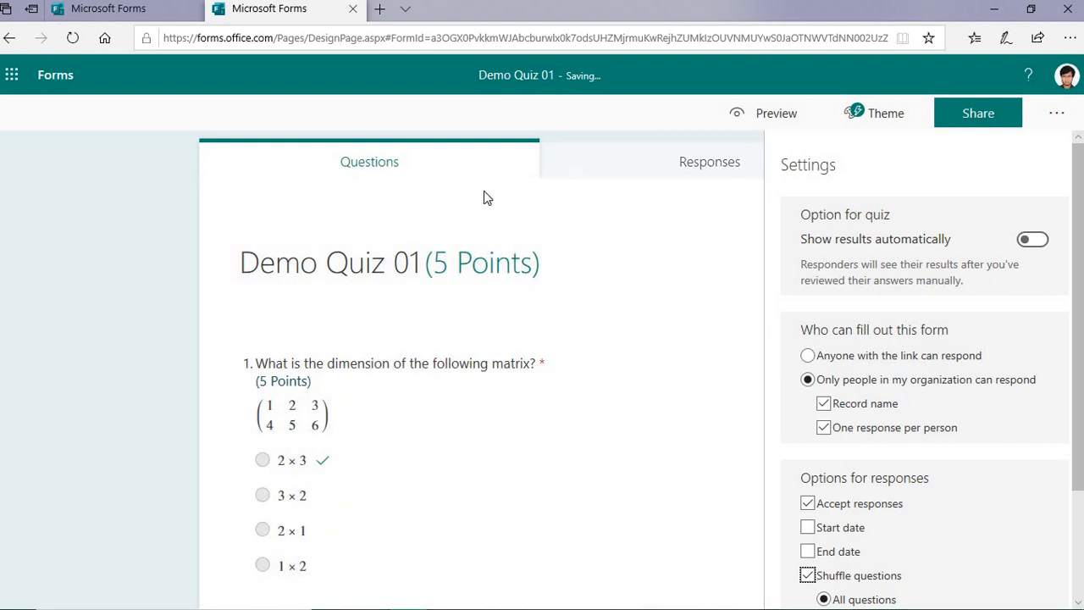
# Switch to Teams and create a new quiz assignment from the form Demo Quiz 01
pyautogui.click(987, 10)
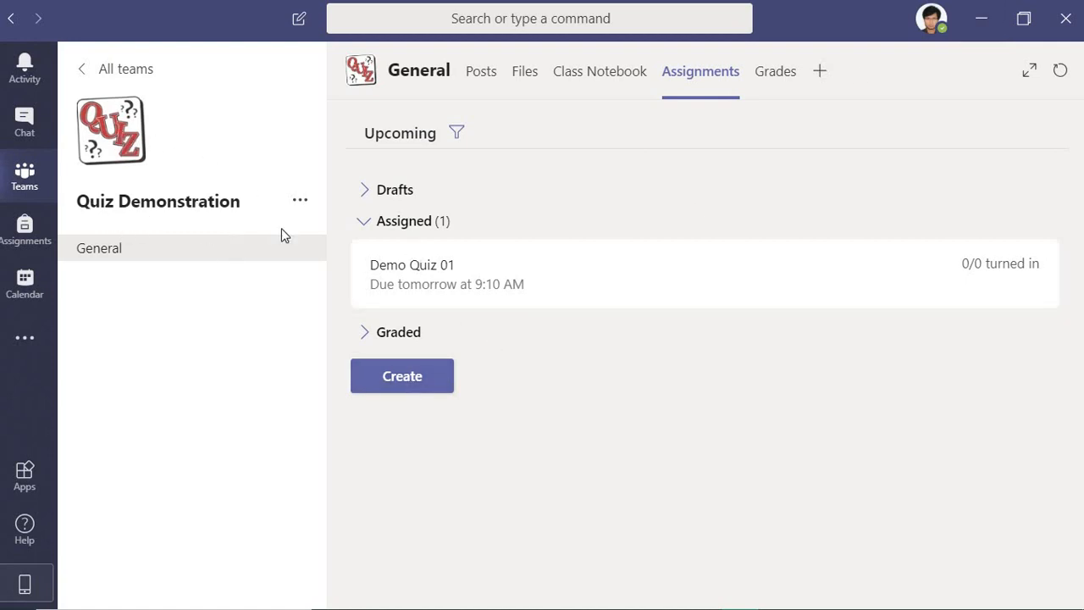
pyautogui.click(406, 385)
pyautogui.click(398, 306)
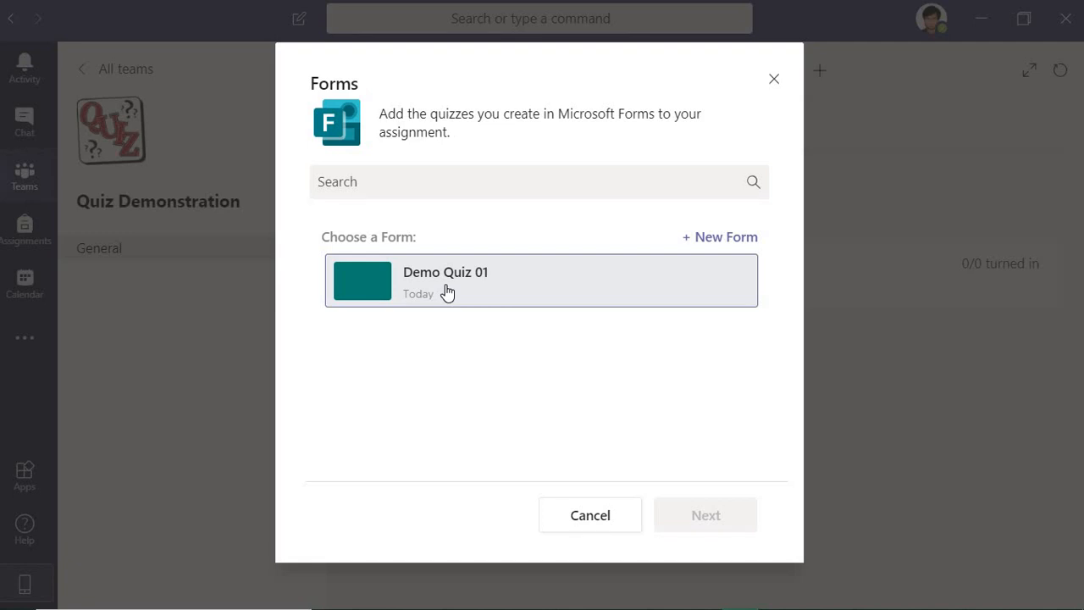
pyautogui.click(447, 292)
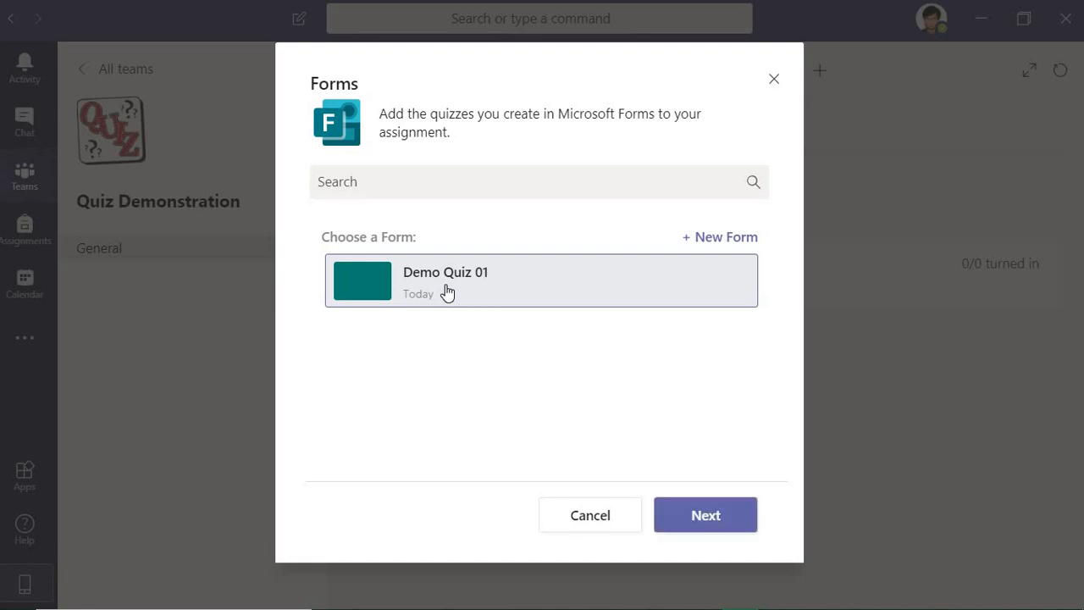
pyautogui.click(714, 534)
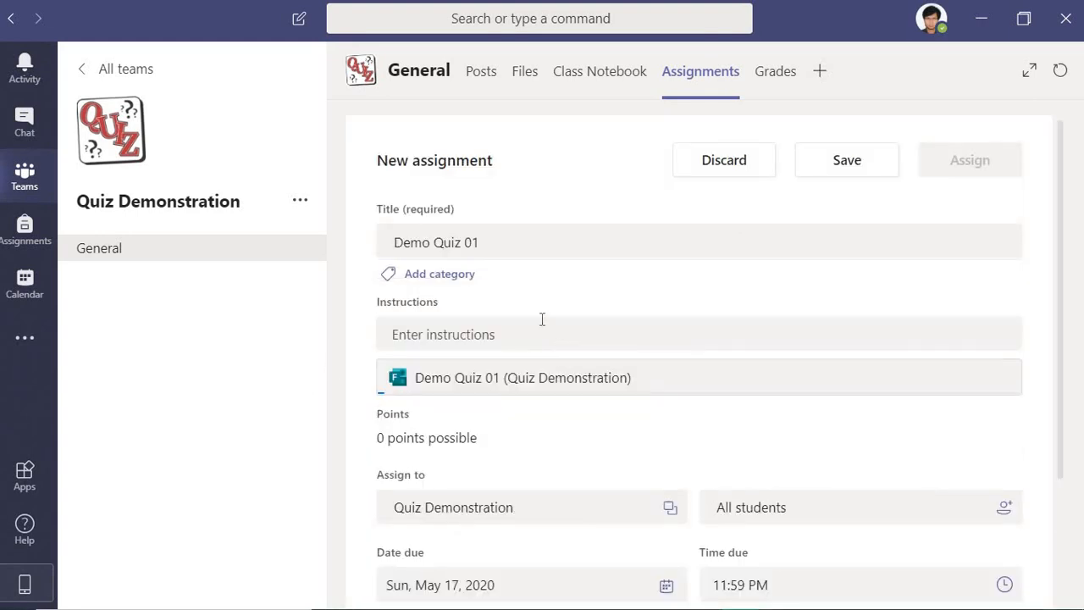
# Edit the assignment timeline to schedule the quiz for future posting, with the post date Sat, May 16, 2020
pyautogui.scroll(-3, 568, 401)
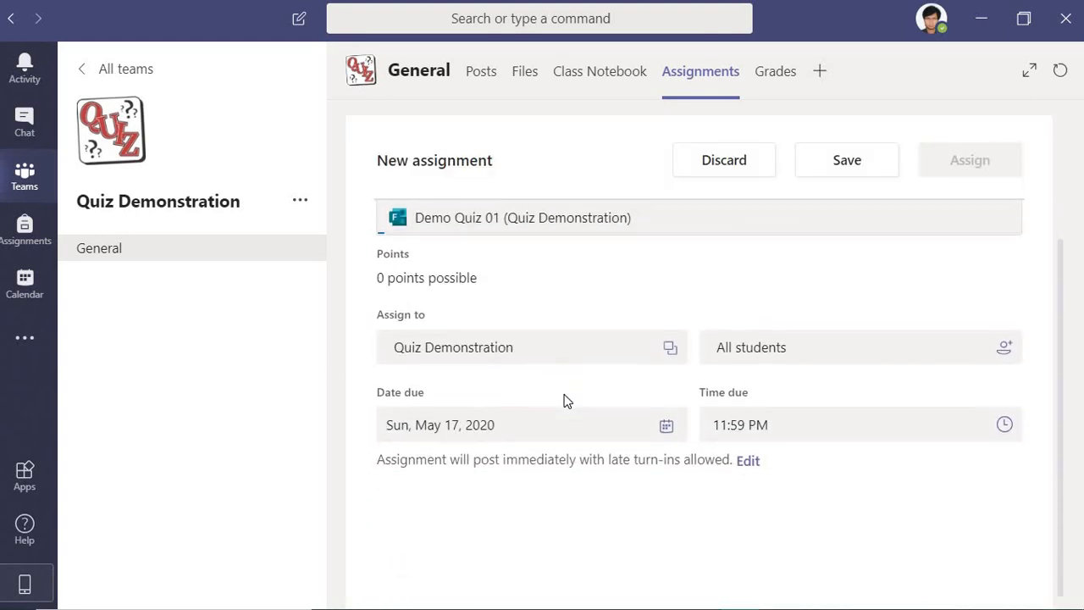
pyautogui.scroll(3, 565, 401)
pyautogui.scroll(-3, 570, 407)
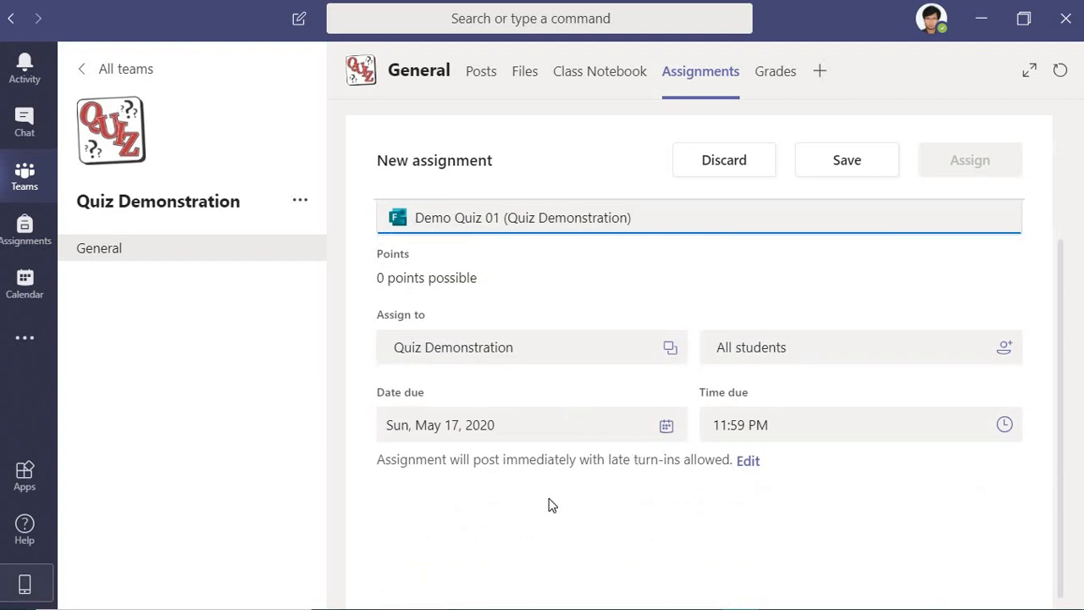
pyautogui.moveTo(914, 607)
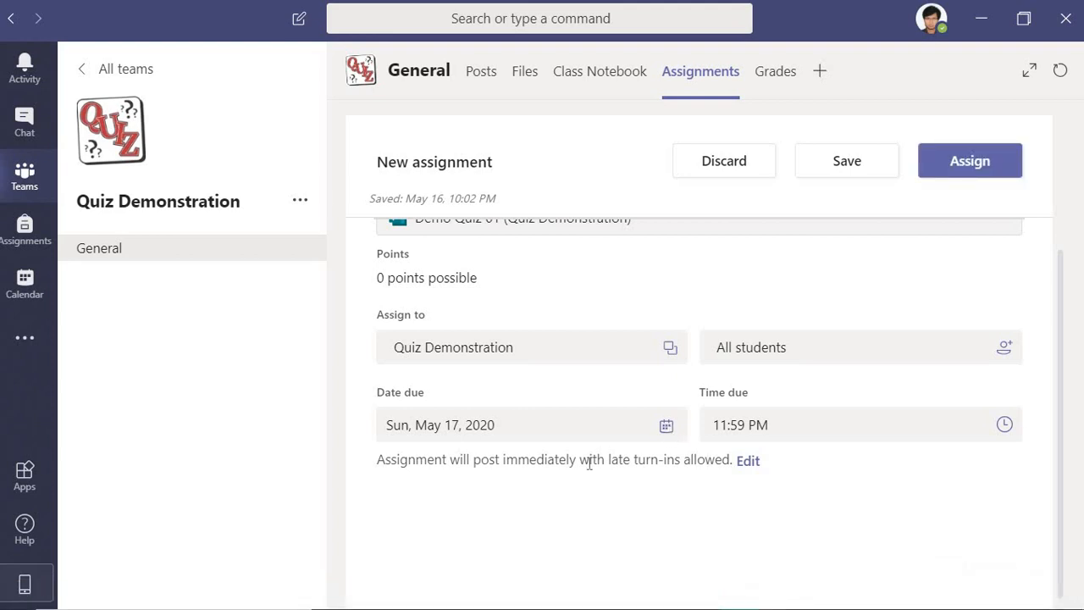
pyautogui.moveTo(965, 606)
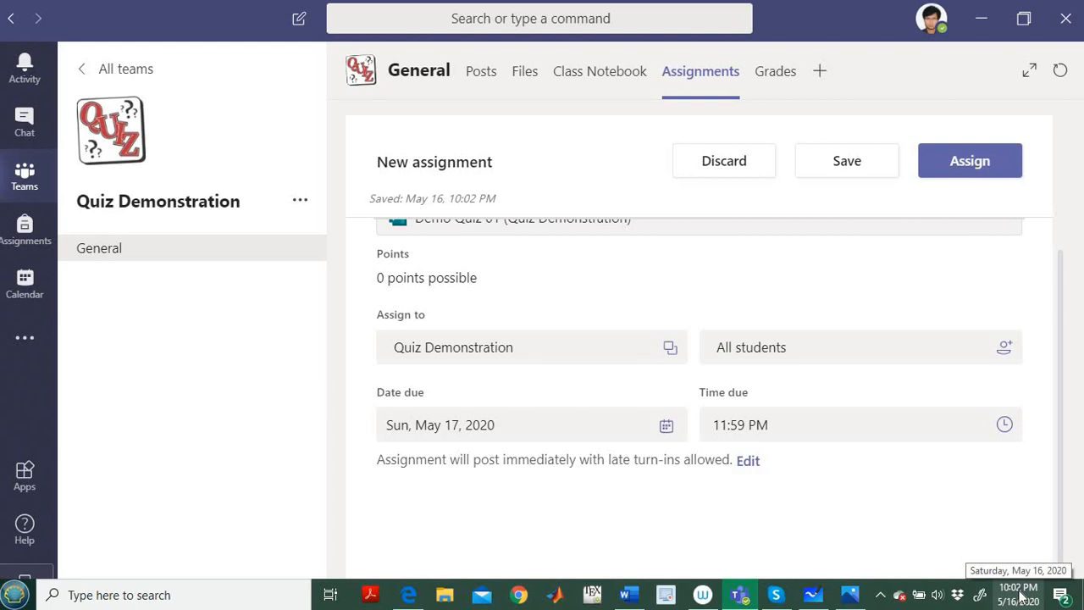
pyautogui.click(749, 461)
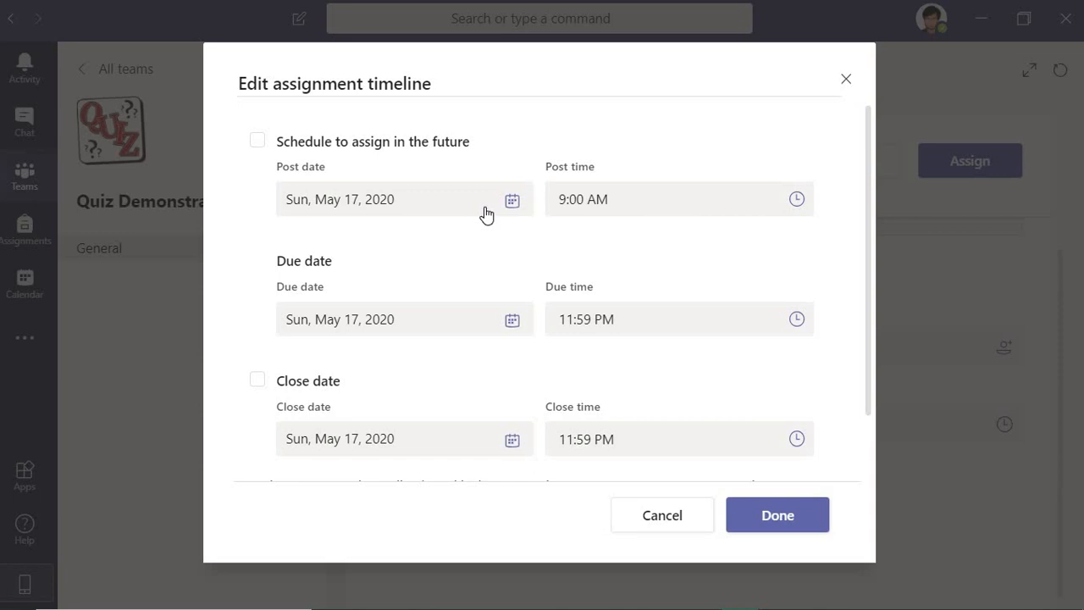
pyautogui.click(513, 201)
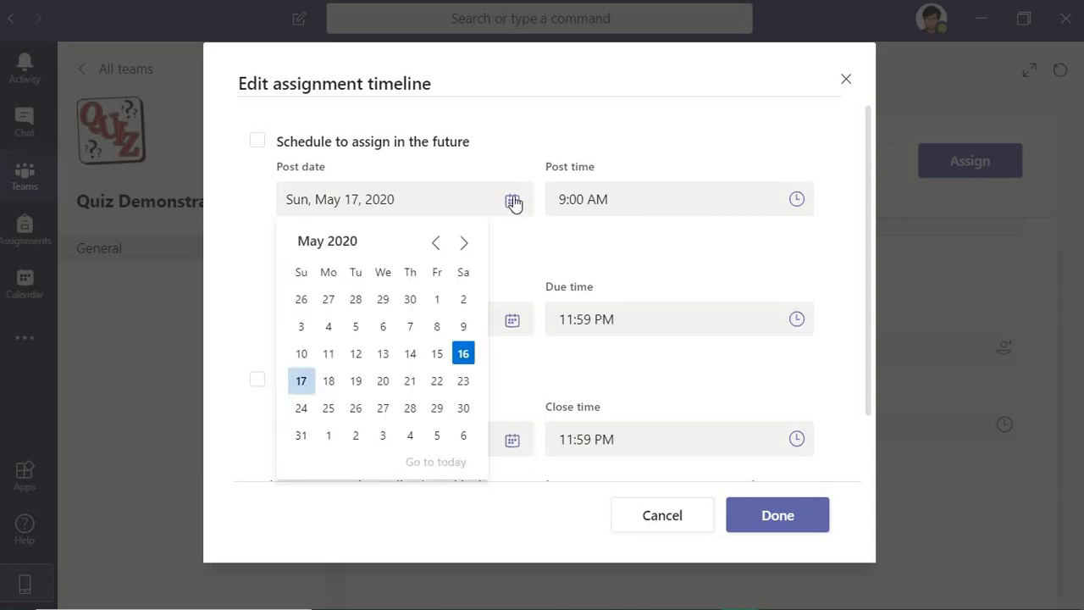
pyautogui.click(469, 361)
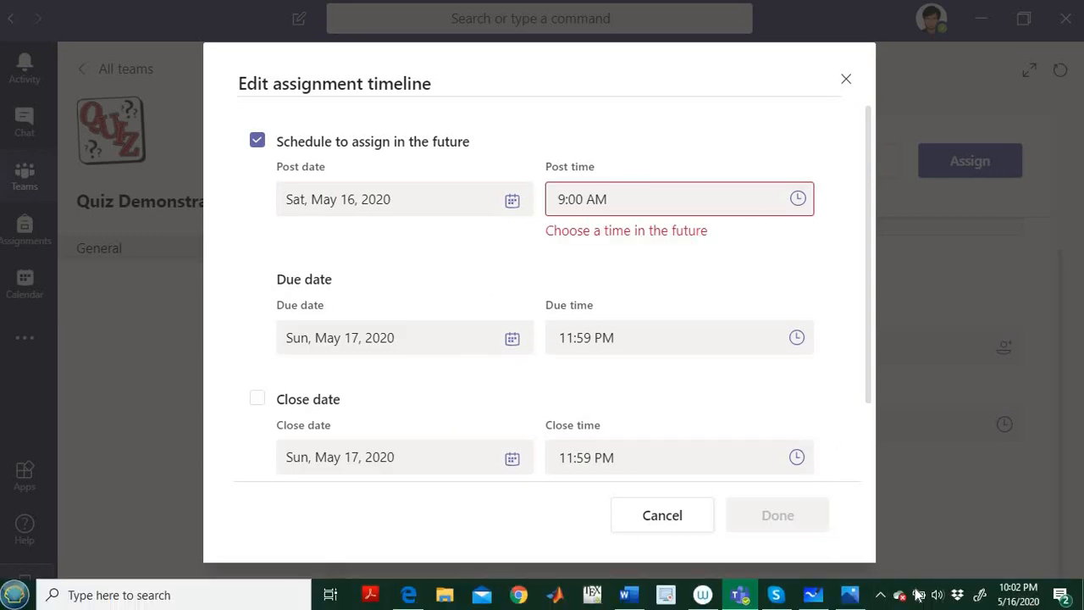
# Set the assignment's post time to 10:10 PM
pyautogui.click(797, 208)
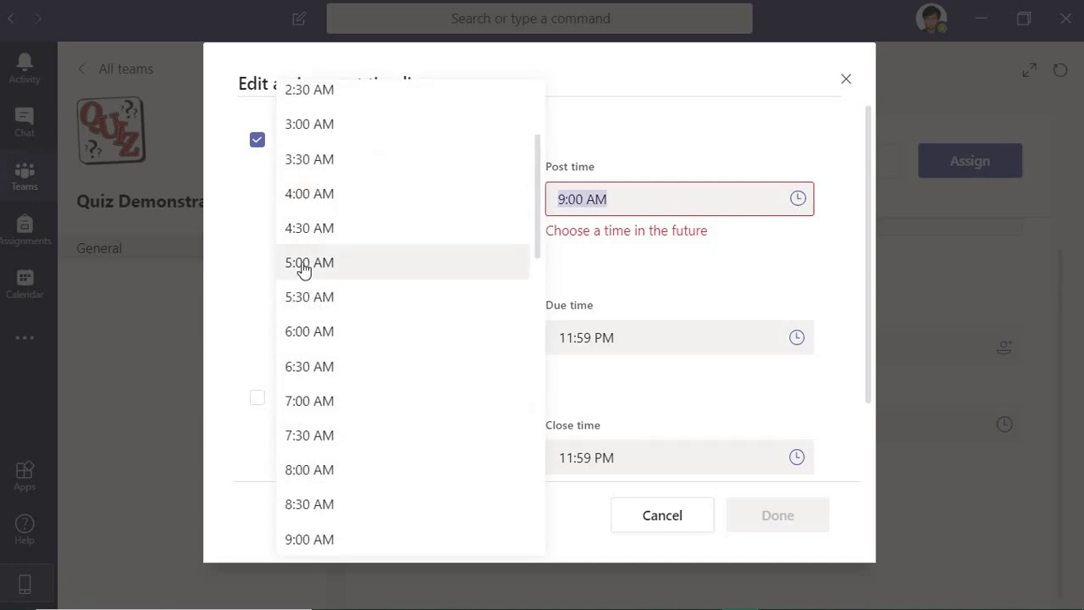
pyautogui.scroll(-3, 307, 271)
pyautogui.scroll(-4, 309, 275)
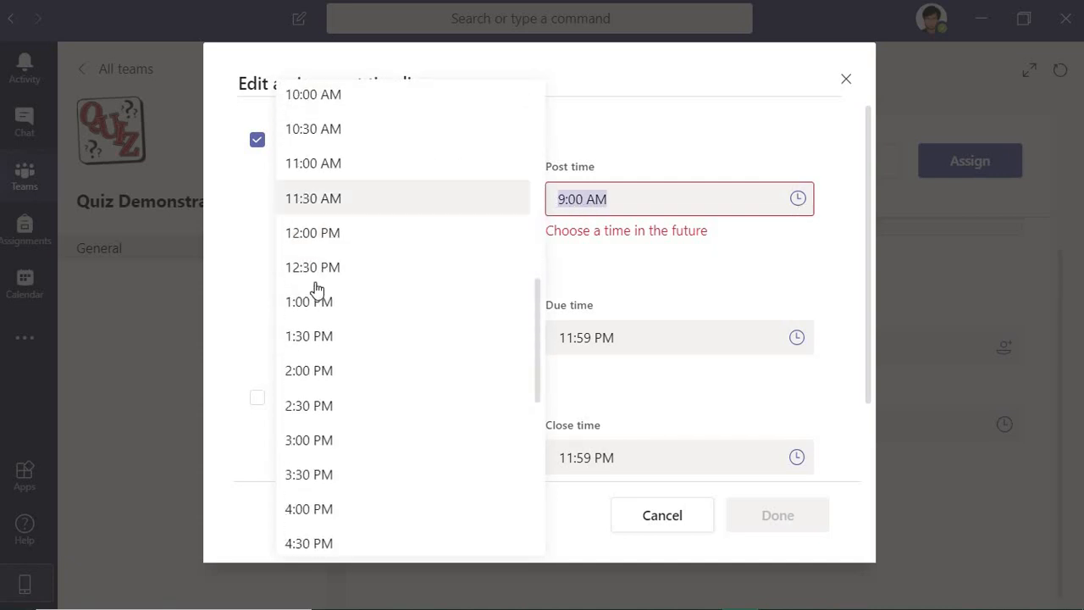
pyautogui.scroll(-4, 320, 354)
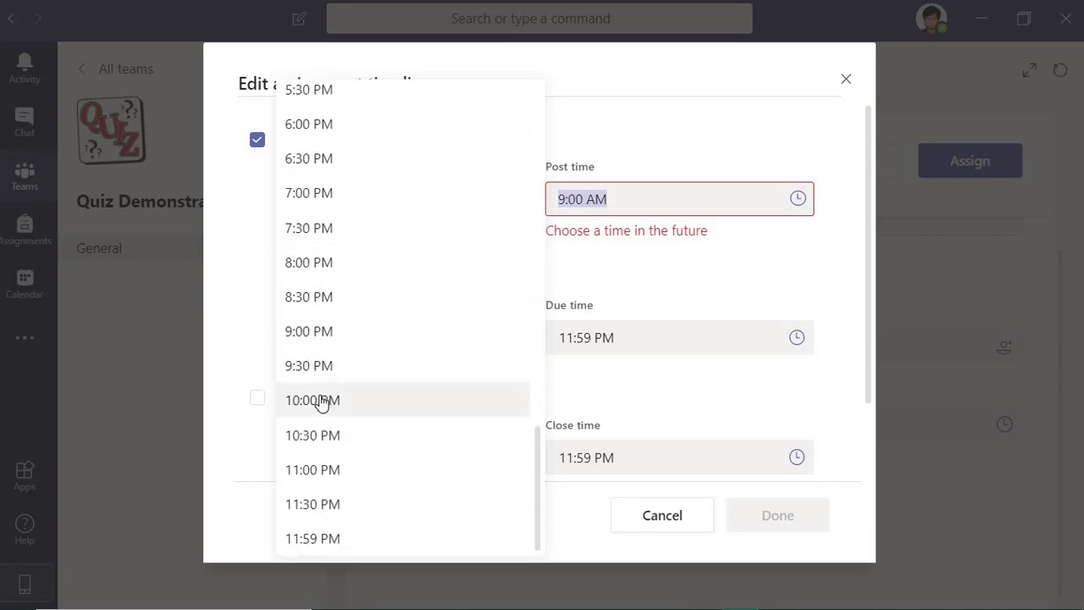
pyautogui.click(317, 400)
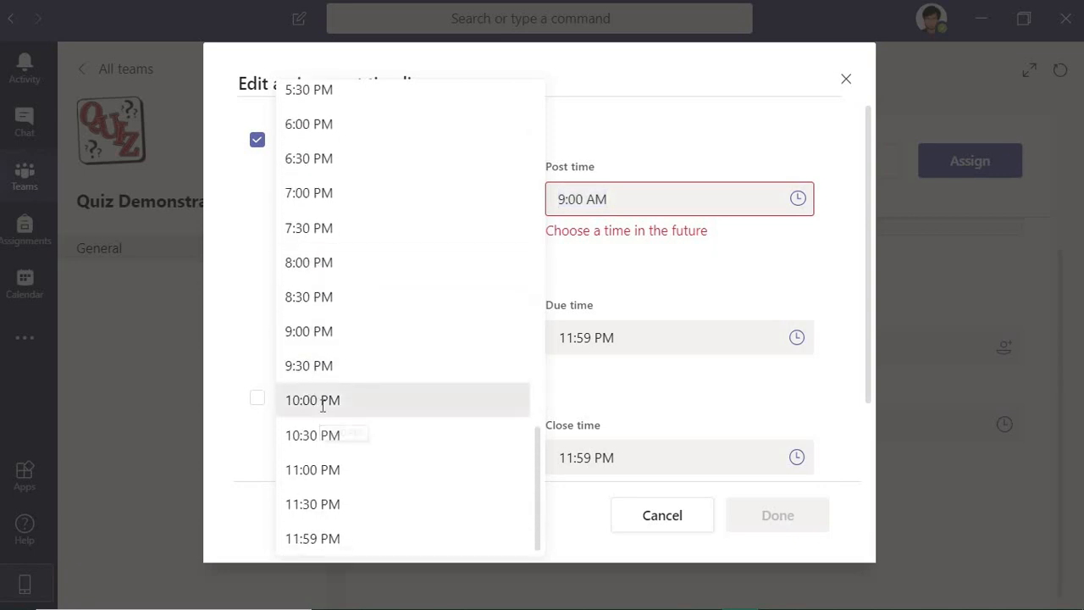
pyautogui.click(589, 199)
pyautogui.click(590, 200)
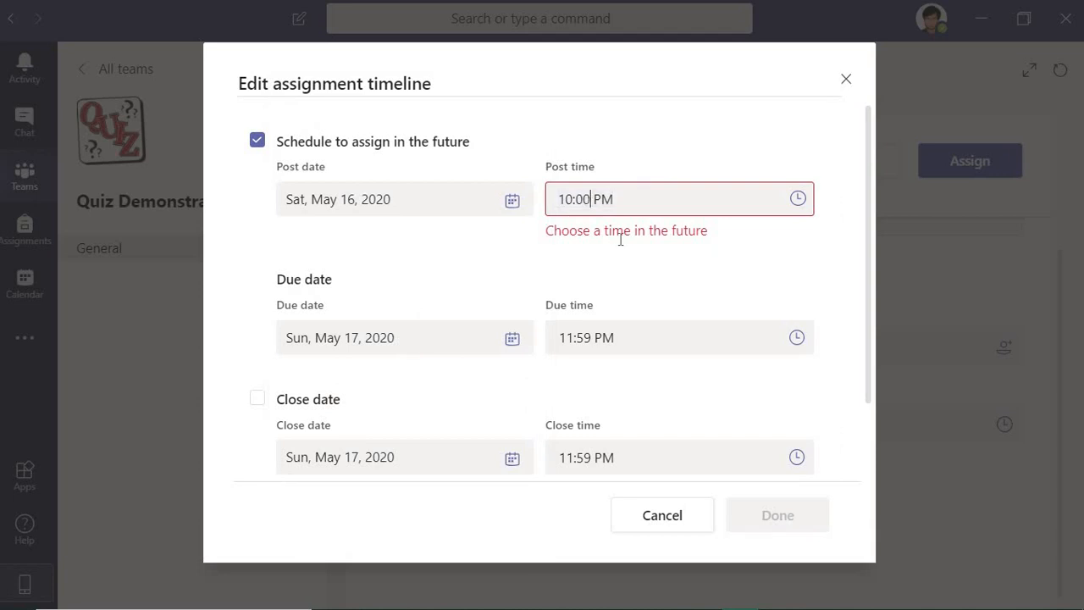
pyautogui.press('BackSpace')
pyautogui.press('BackSpace')
pyautogui.write('10')
# Set the due date to Sat, May 16, 2020 and the due time to 10:05 PM
pyautogui.click(516, 344)
pyautogui.click(718, 411)
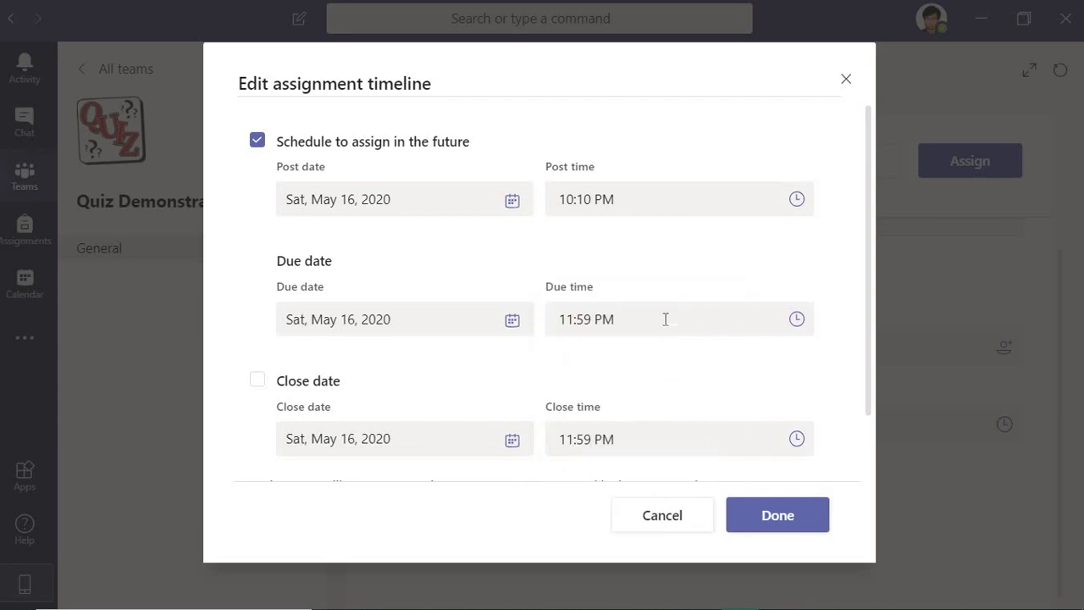
pyautogui.click(796, 321)
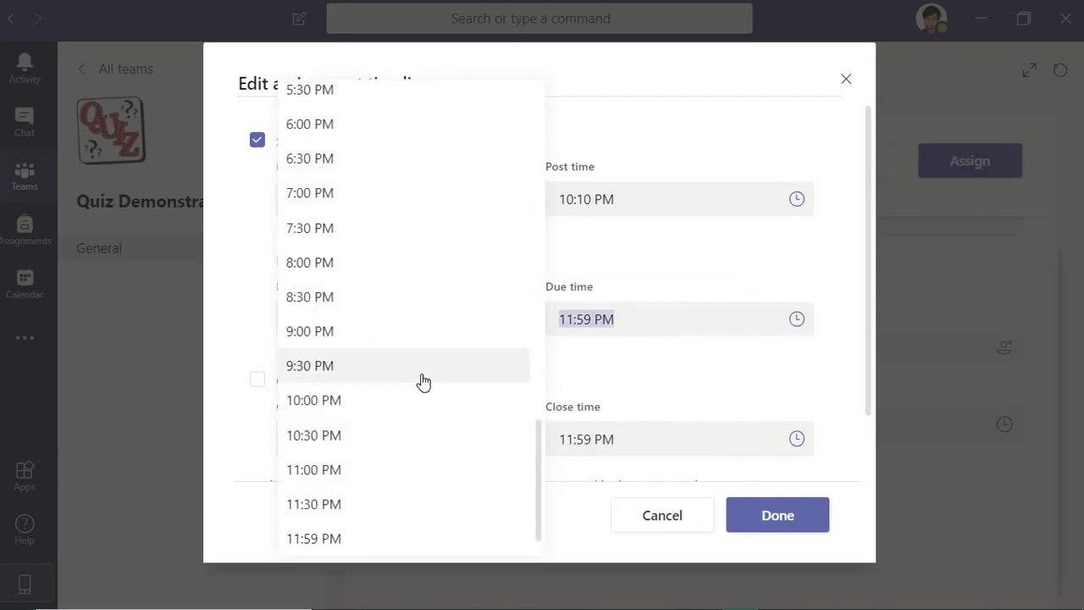
pyautogui.click(312, 403)
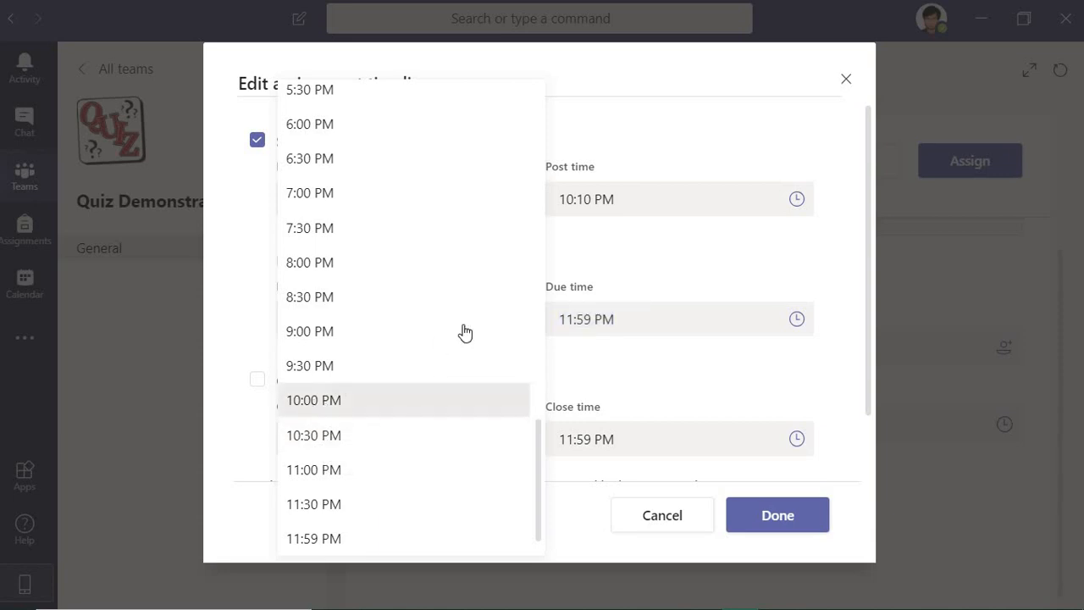
pyautogui.click(593, 328)
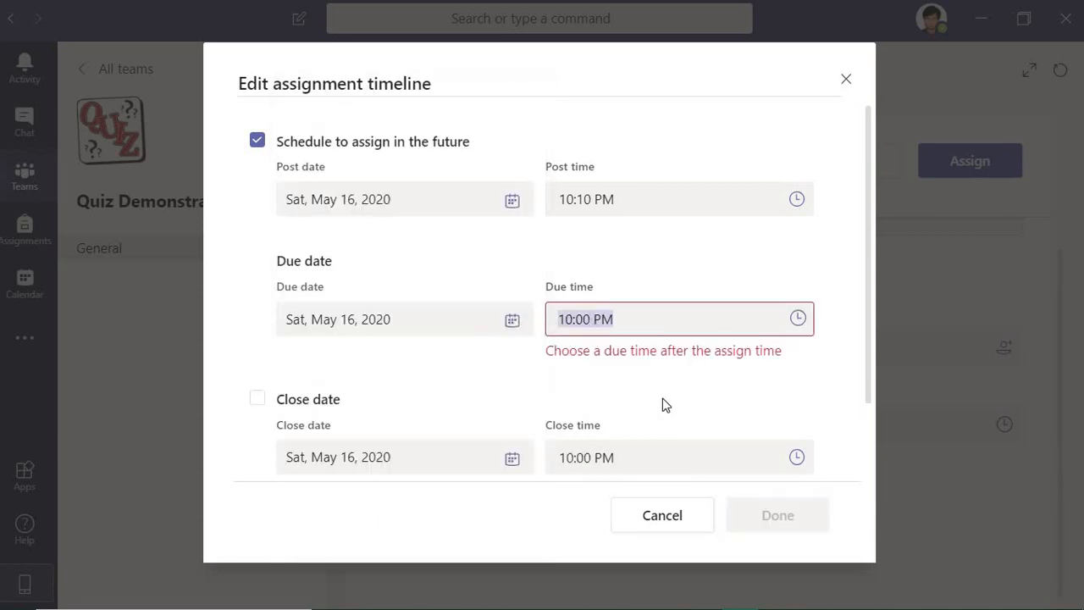
pyautogui.click(592, 318)
pyautogui.press('BackSpace')
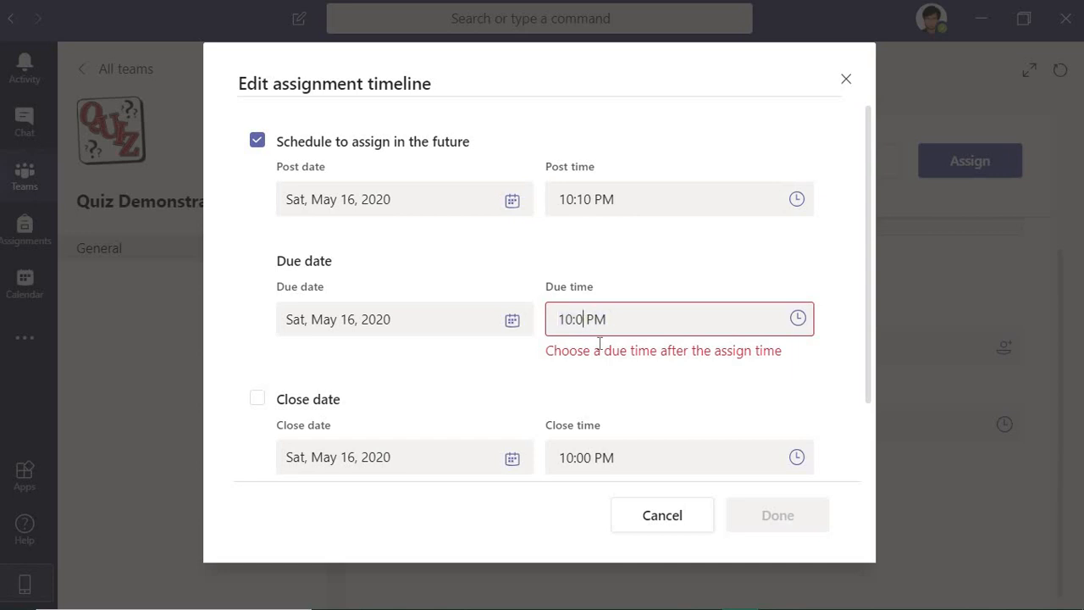
pyautogui.write('5')
pyautogui.click(512, 466)
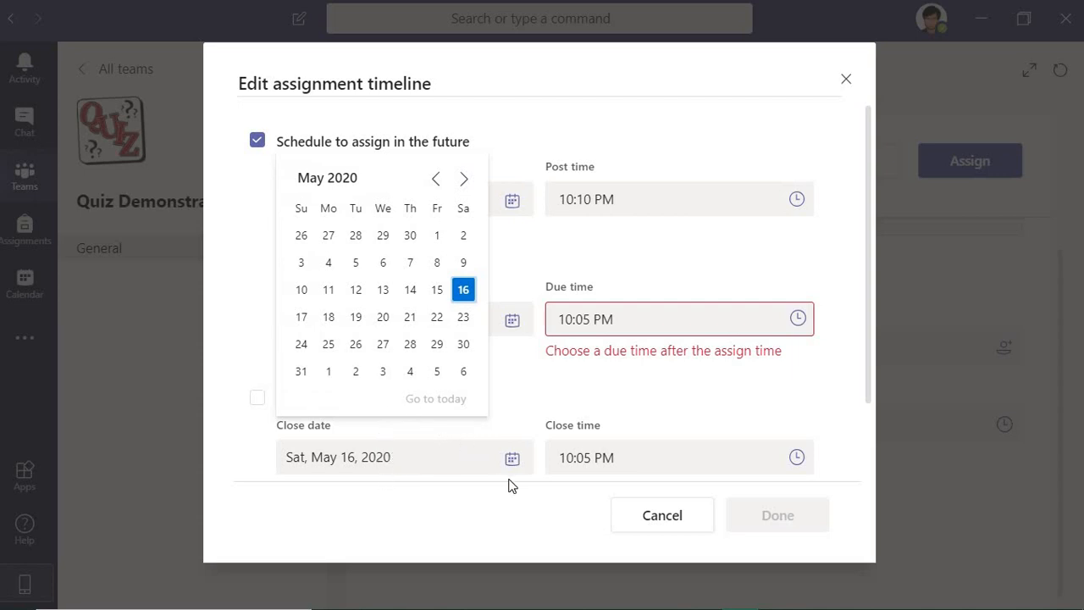
pyautogui.click(463, 505)
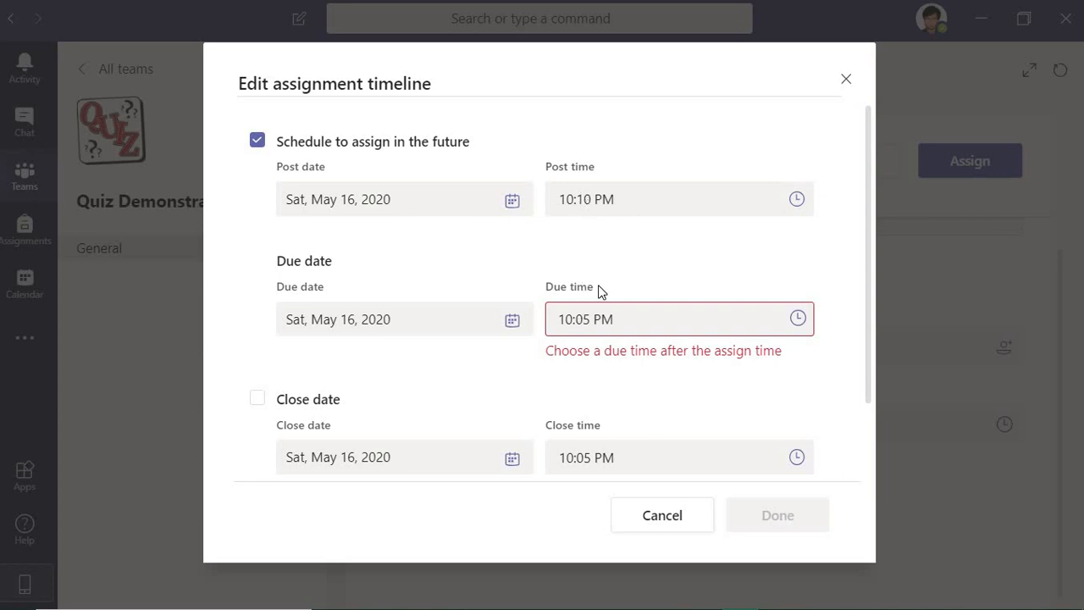
# Correct the due time in the assignment timeline to 10:15 PM
pyautogui.tripleClick(586, 318)
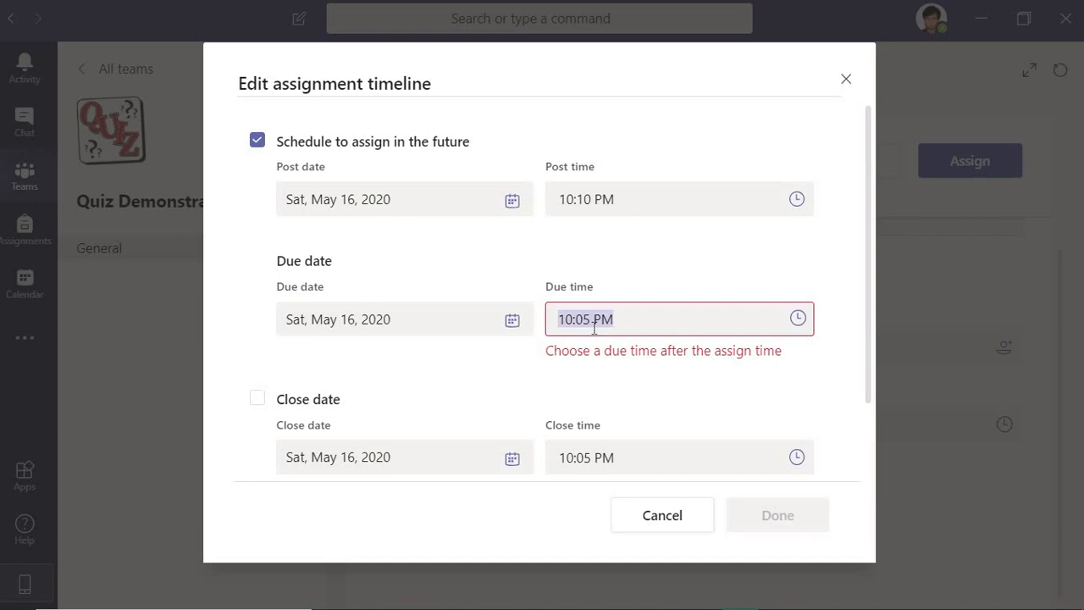
pyautogui.click(585, 318)
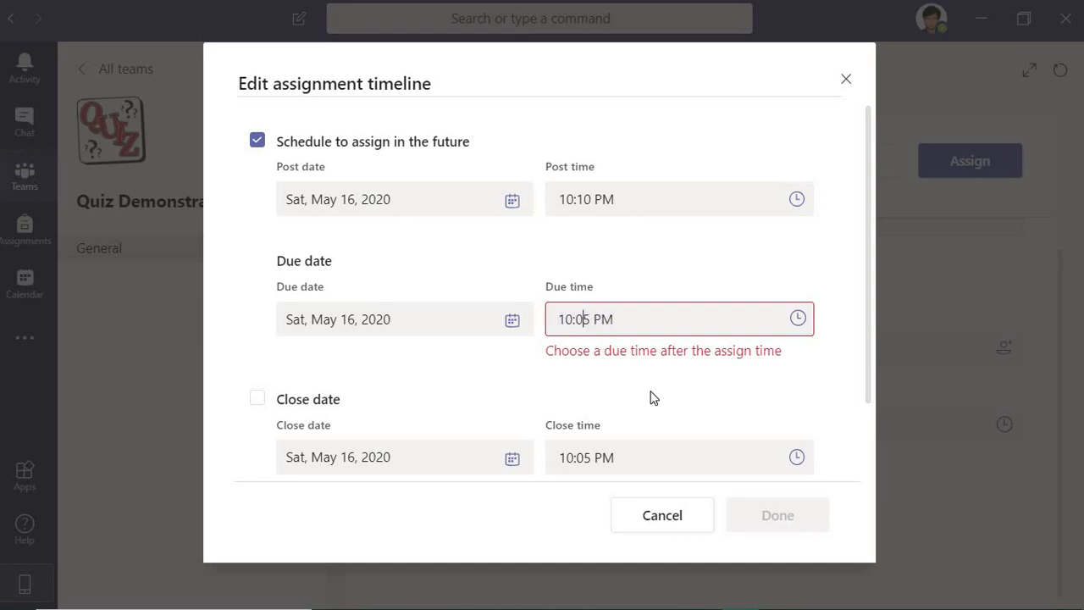
pyautogui.press('BackSpace')
pyautogui.write('1')
pyautogui.click(766, 365)
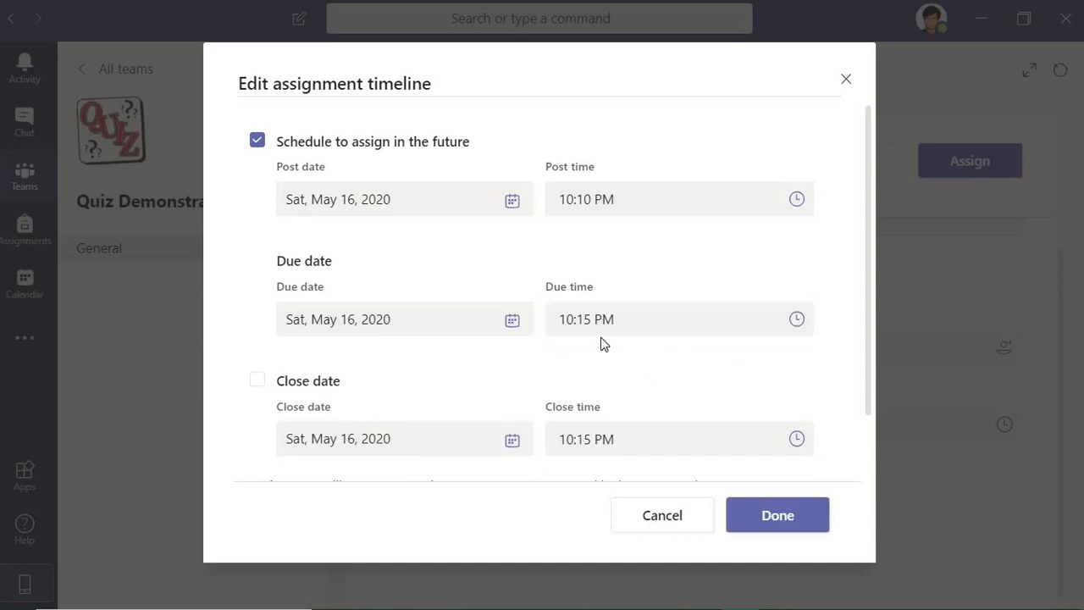
# Set the close time to 10:20 PM and apply the assignment timeline
pyautogui.click(590, 439)
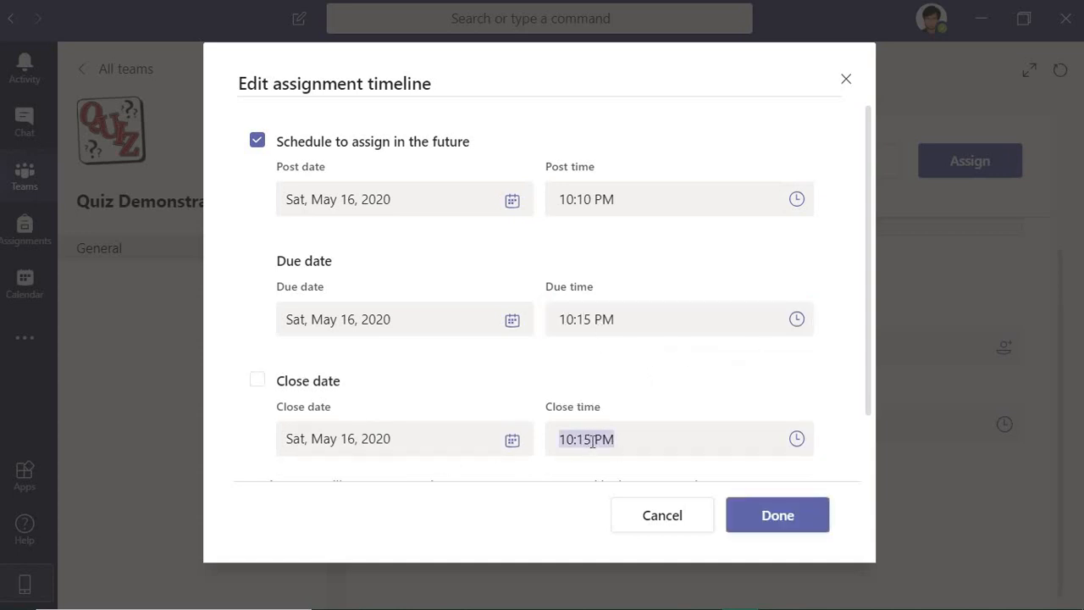
pyautogui.click(592, 439)
pyautogui.press('BackSpace')
pyautogui.press('BackSpace')
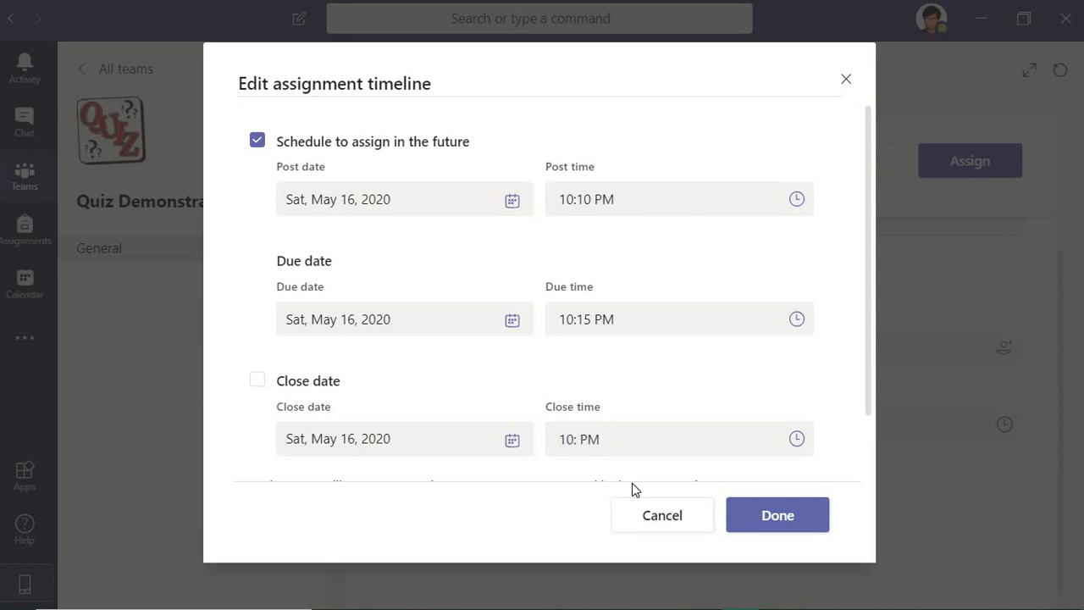
pyautogui.write('20')
pyautogui.click(771, 533)
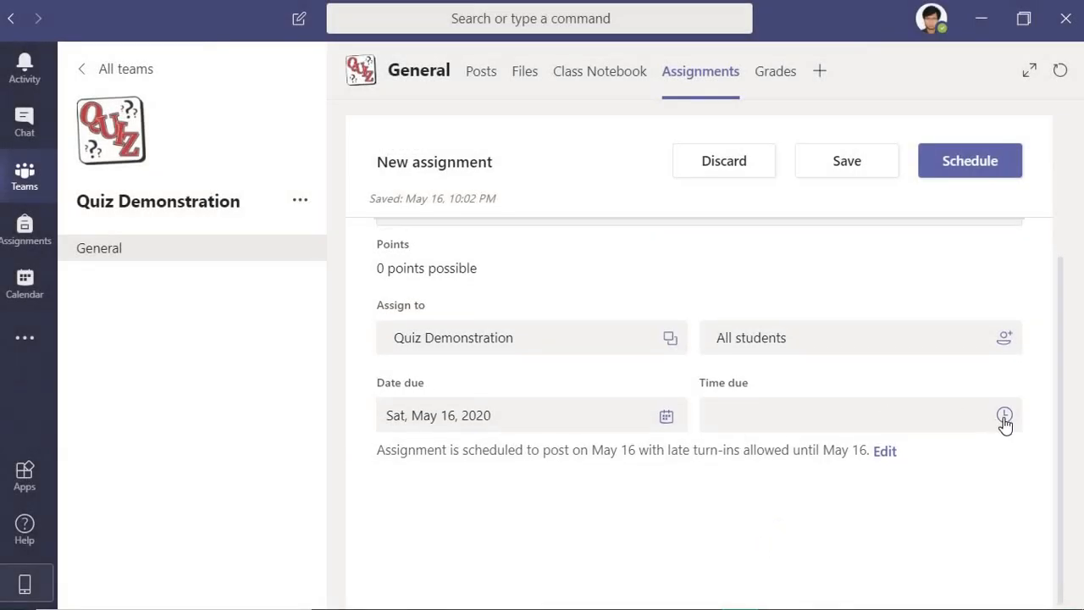
# Fill in the empty due time of the new assignment with 10:15 PM
pyautogui.click(1005, 421)
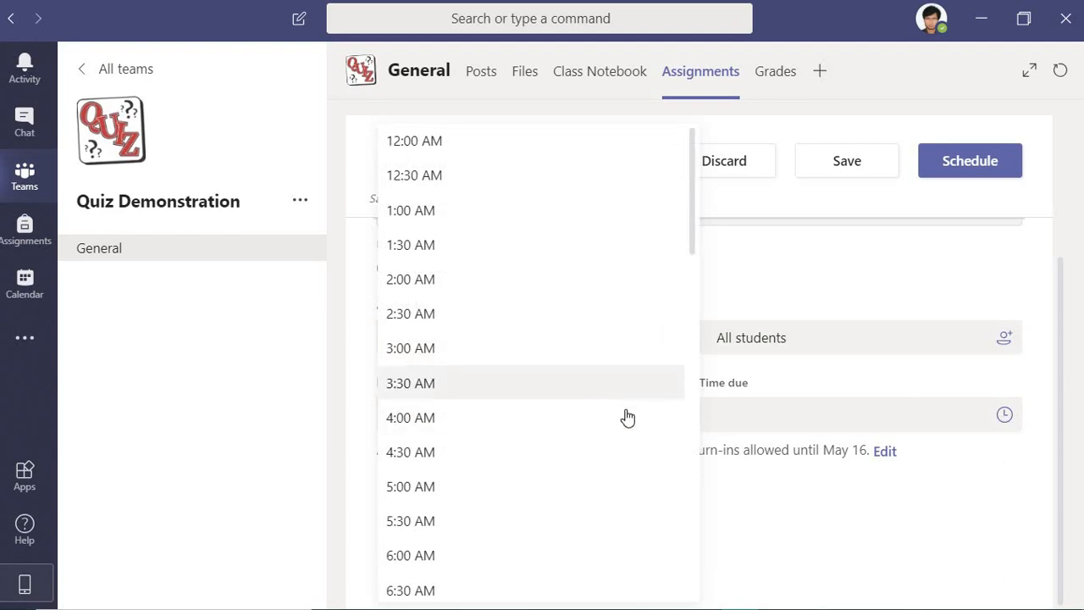
pyautogui.scroll(-6, 480, 488)
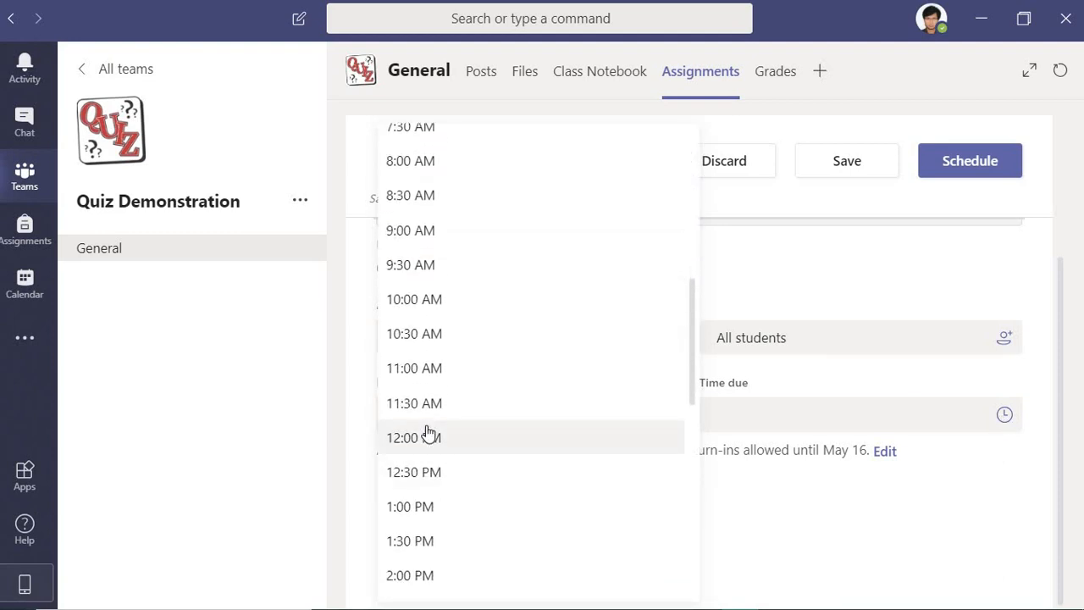
pyautogui.scroll(-7, 427, 436)
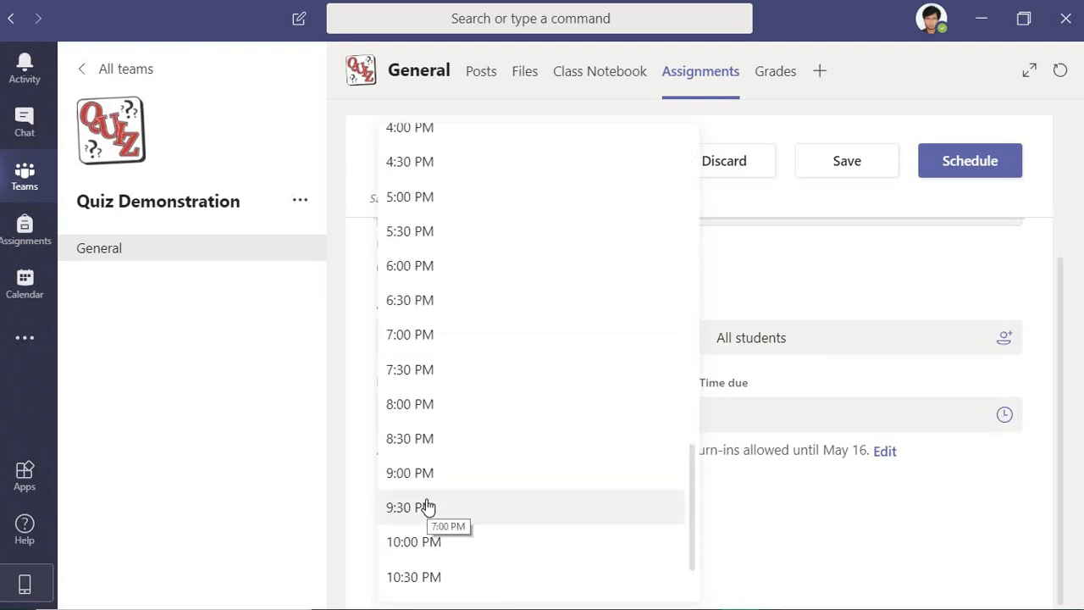
pyautogui.scroll(-2, 420, 513)
pyautogui.click(405, 496)
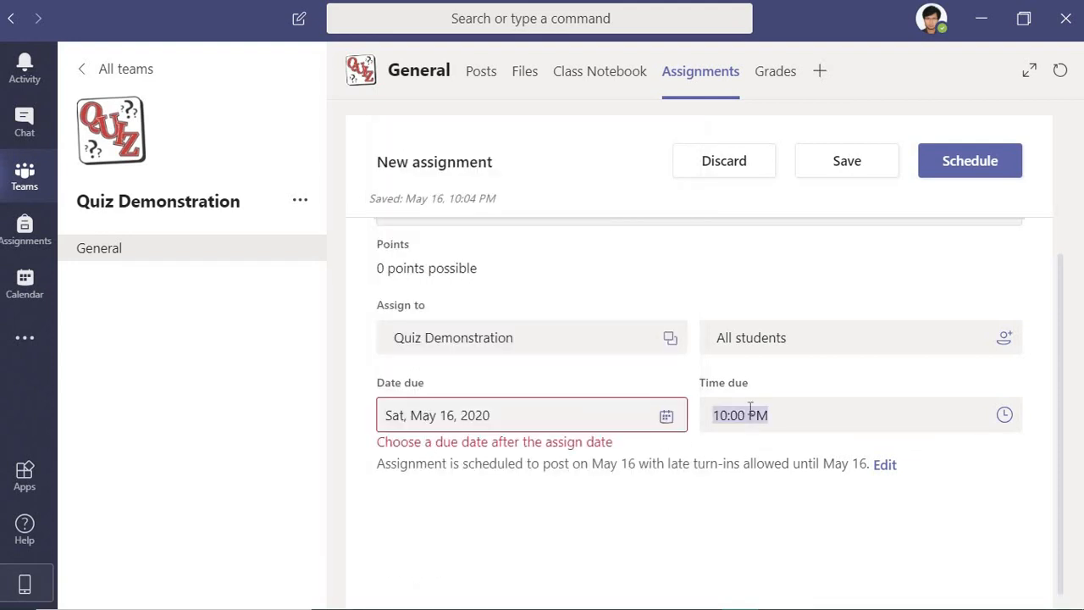
pyautogui.press('BackSpace')
pyautogui.press('BackSpace')
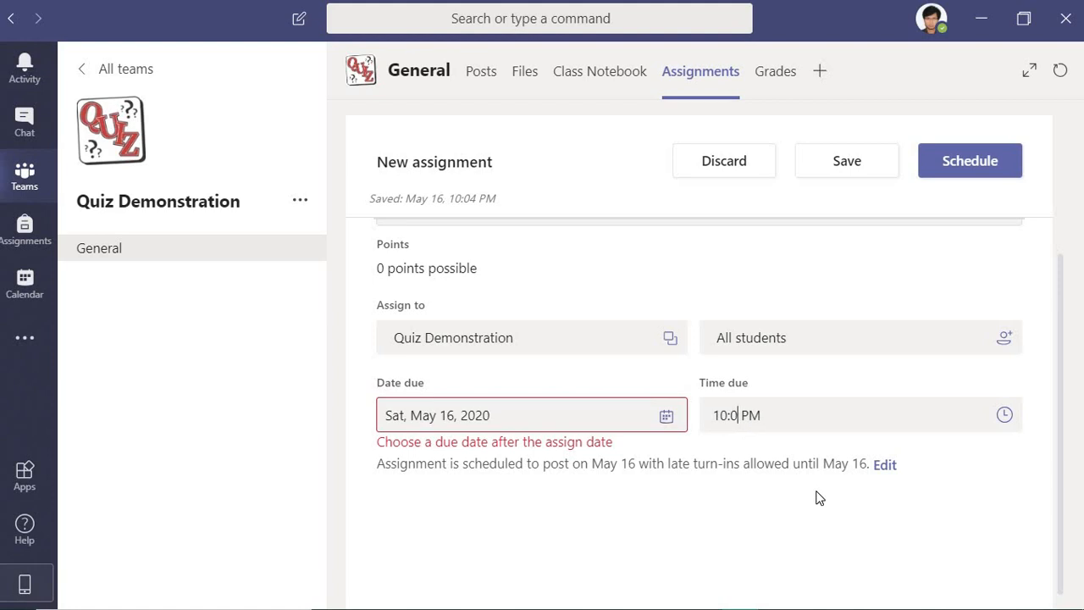
pyautogui.write('15')
# Select May 16, 2020 as the assignment's due date and schedule the assignment
pyautogui.click(665, 417)
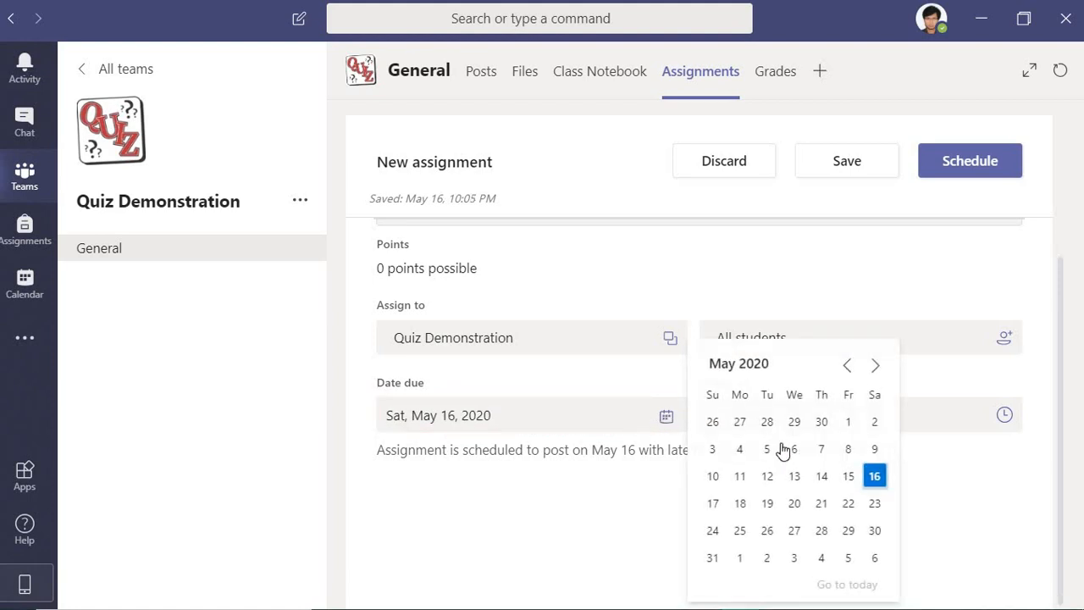
pyautogui.click(873, 477)
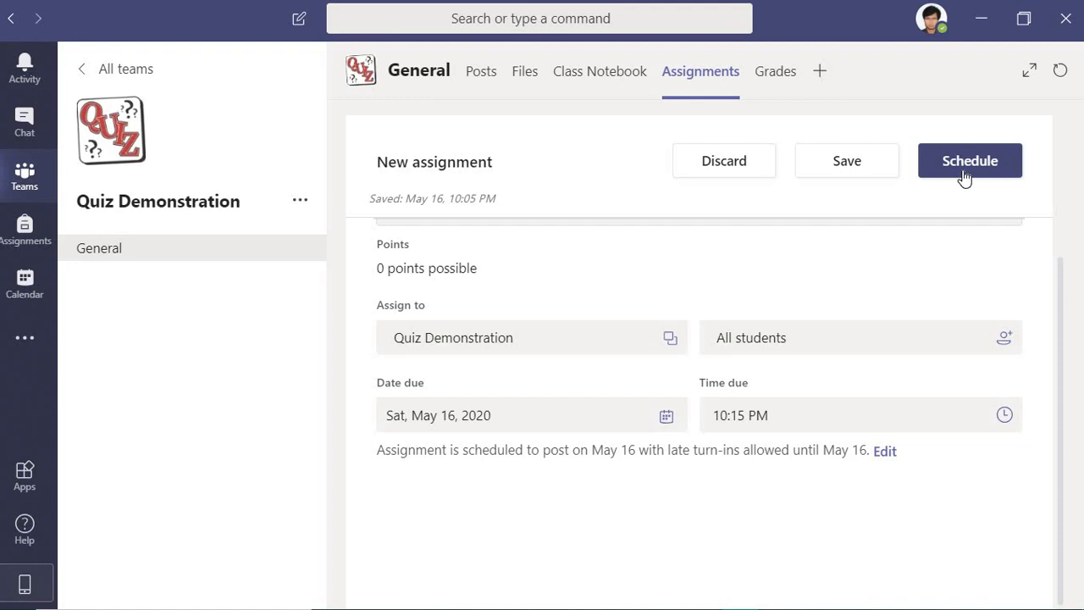
pyautogui.click(970, 165)
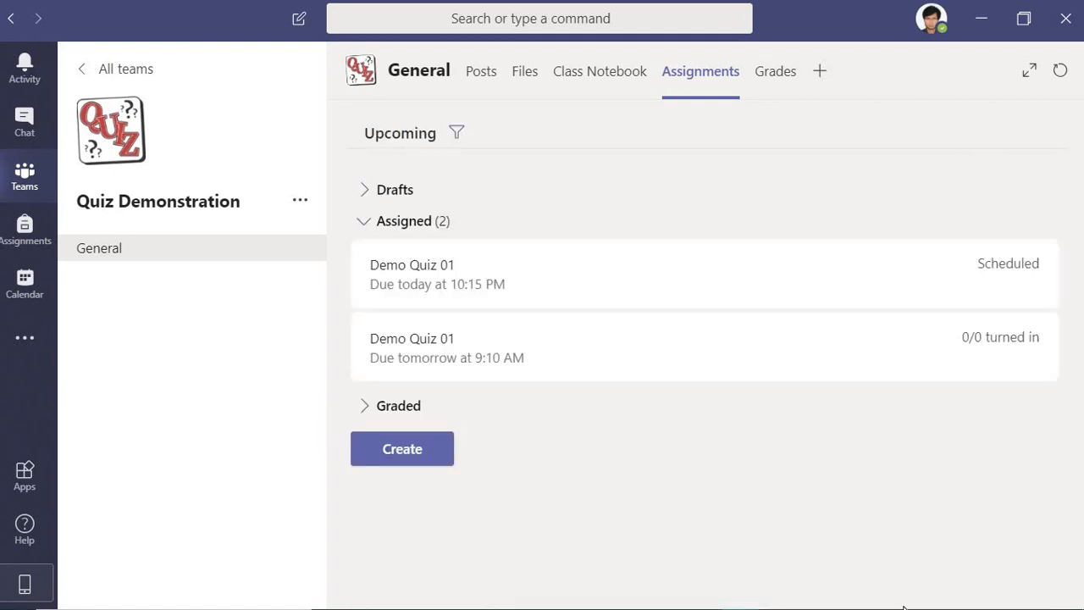
pyautogui.moveTo(903, 608)
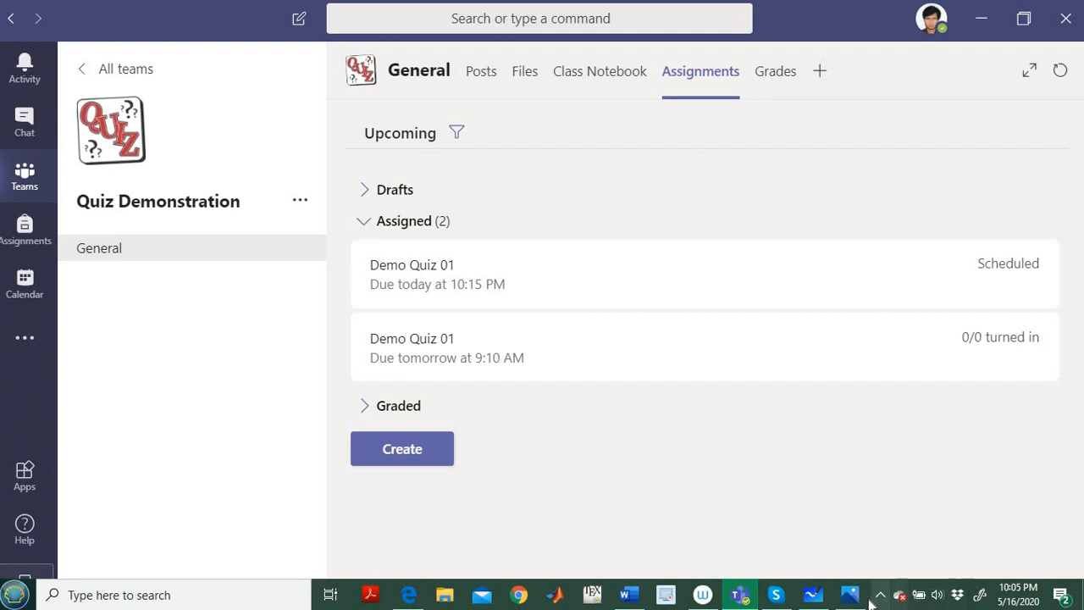